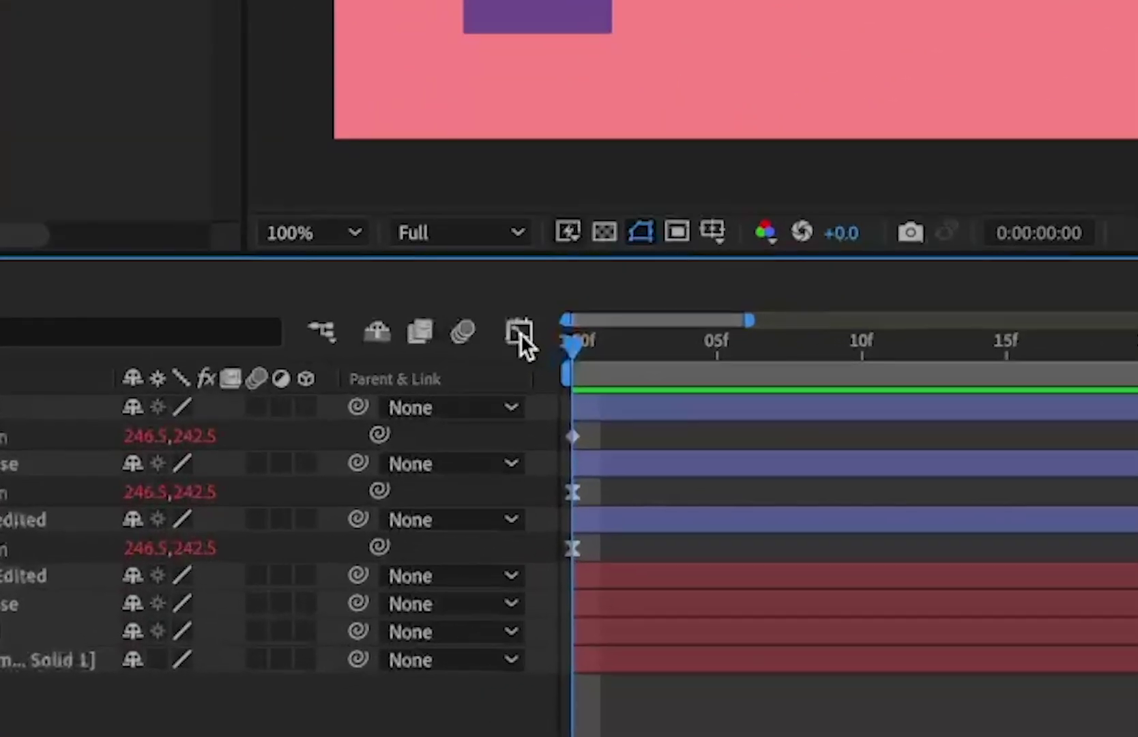
Step: Display the Position keyframes of the three square layers in an enlarged Graph Editor and turn on the reference graph
{"action": "left_click", "coordinate": [519, 332]}
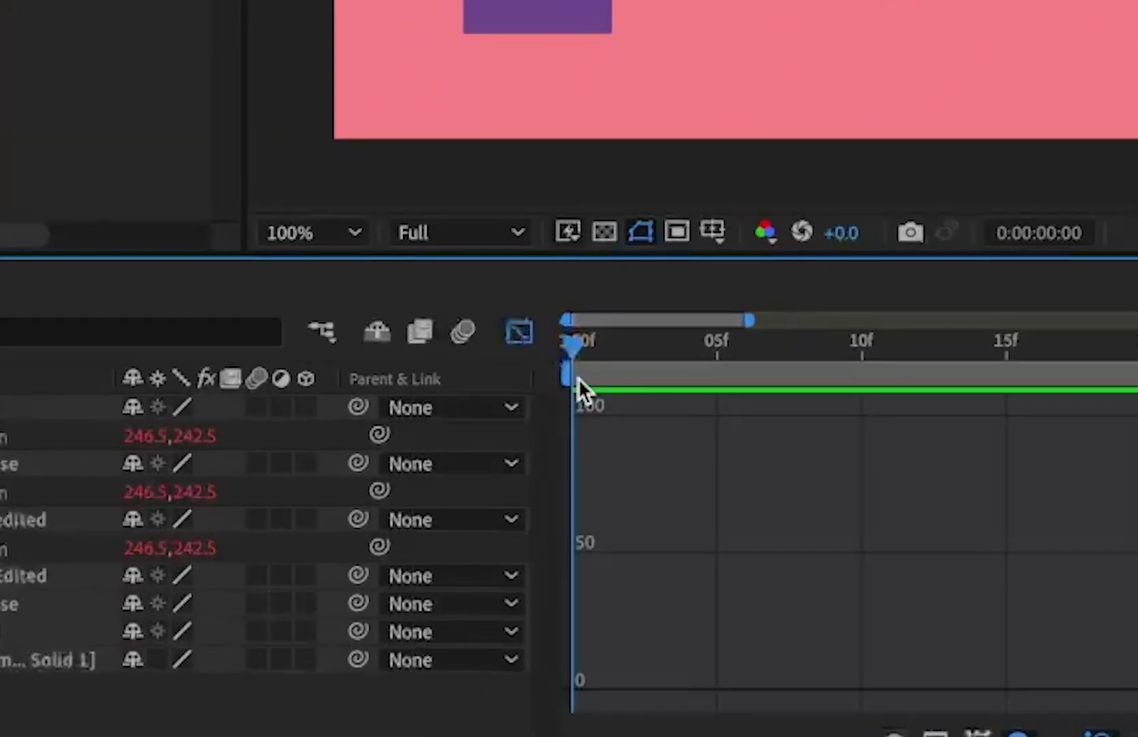
{"action": "left_click", "coordinate": [520, 332]}
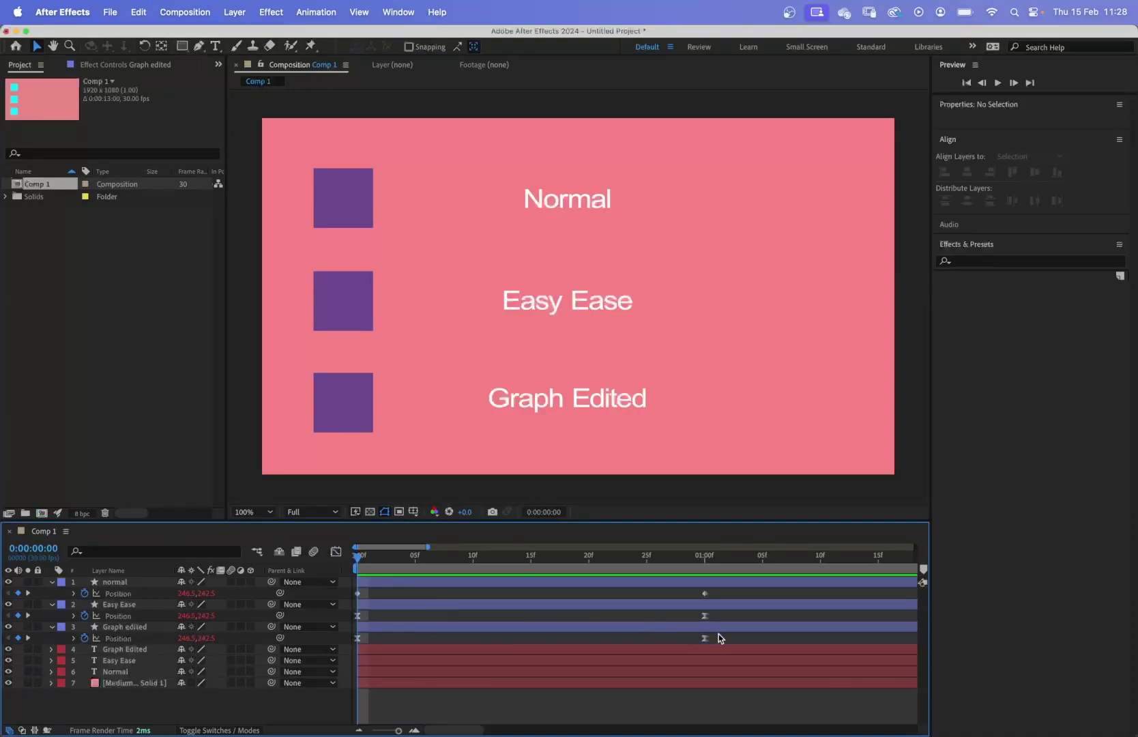
{"action": "left_click_drag", "start_coordinate": [722, 637], "coordinate": [365, 594]}
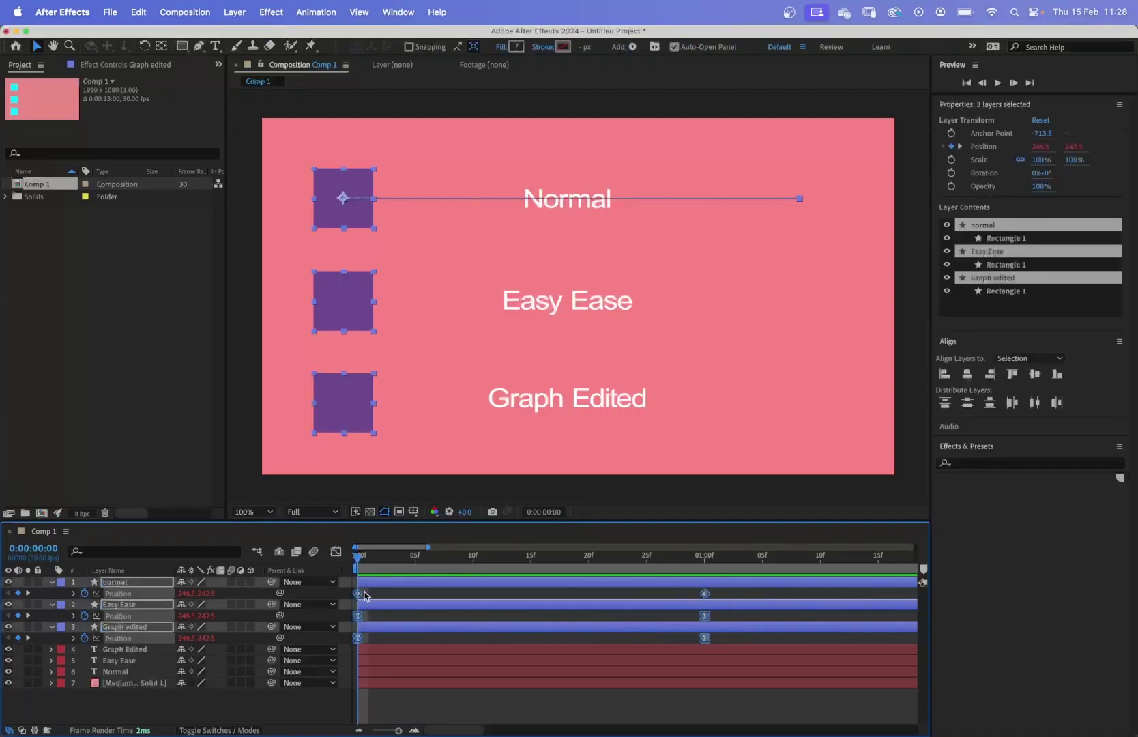
{"action": "left_click", "coordinate": [336, 553]}
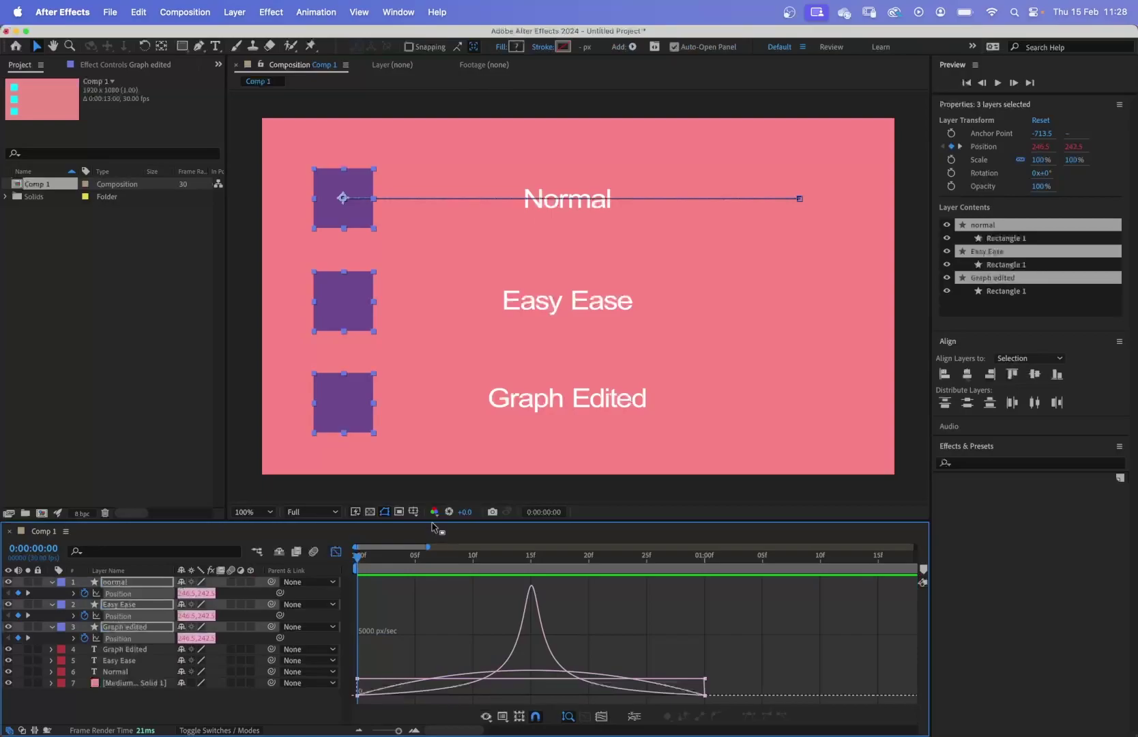
{"action": "left_click_drag", "start_coordinate": [431, 524], "coordinate": [457, 372]}
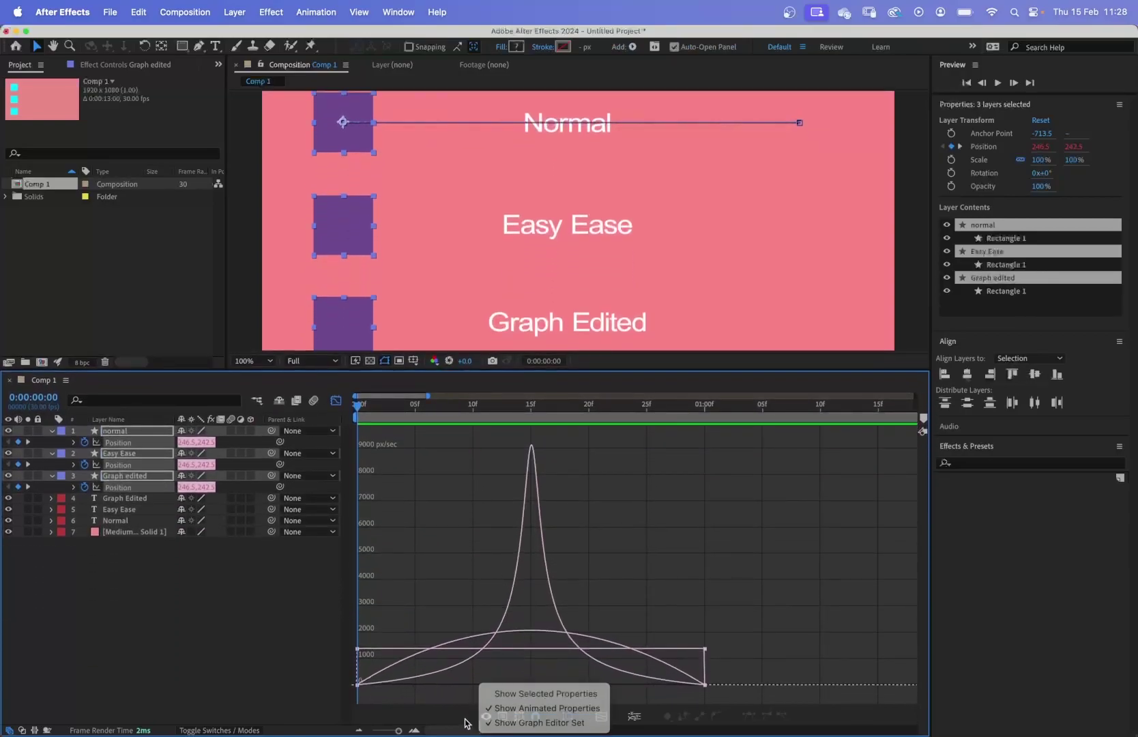
{"action": "left_click", "coordinate": [503, 716]}
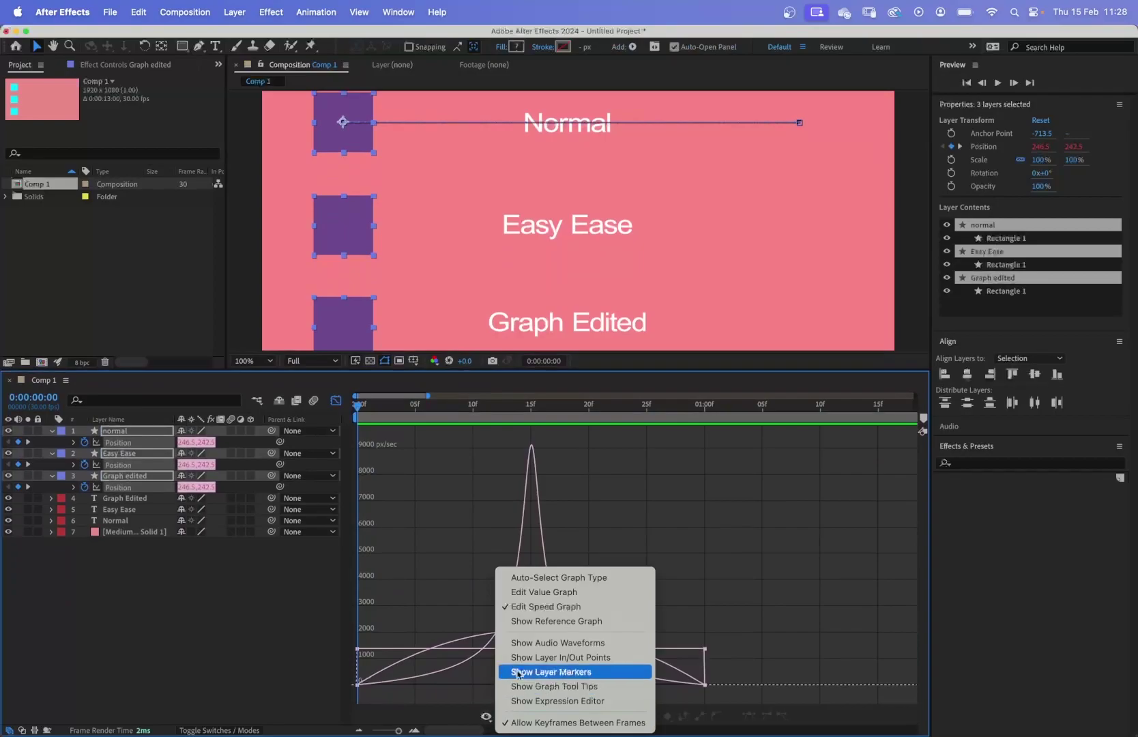
{"action": "left_click", "coordinate": [522, 623]}
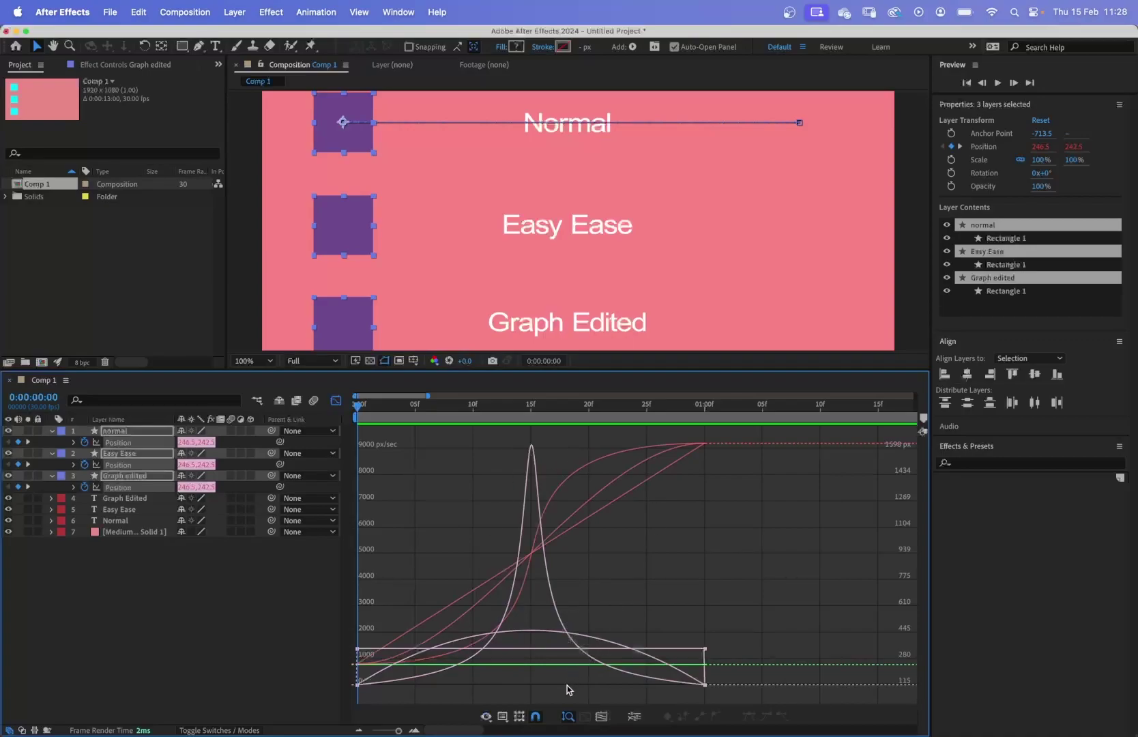
Step: Return to the layer bar view with the timeline at a smaller height and preview the three squares' motion together
{"action": "left_click", "coordinate": [336, 401]}
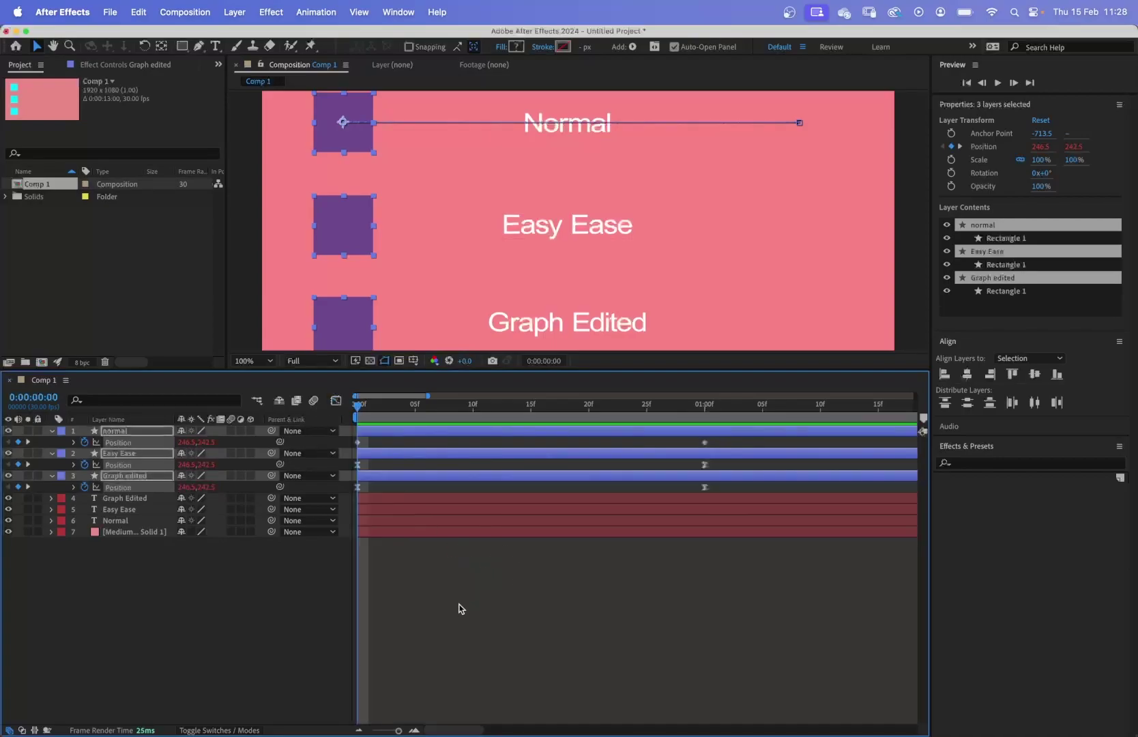
{"action": "left_click", "coordinate": [486, 564]}
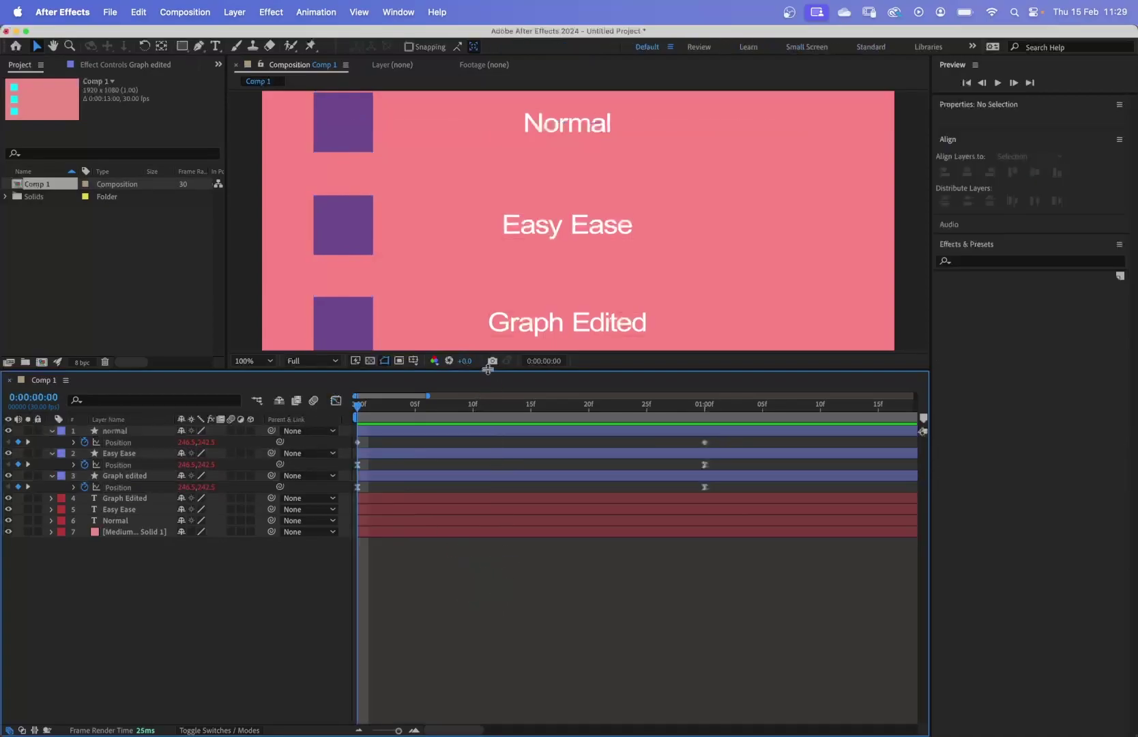
{"action": "left_click_drag", "start_coordinate": [487, 369], "coordinate": [487, 497]}
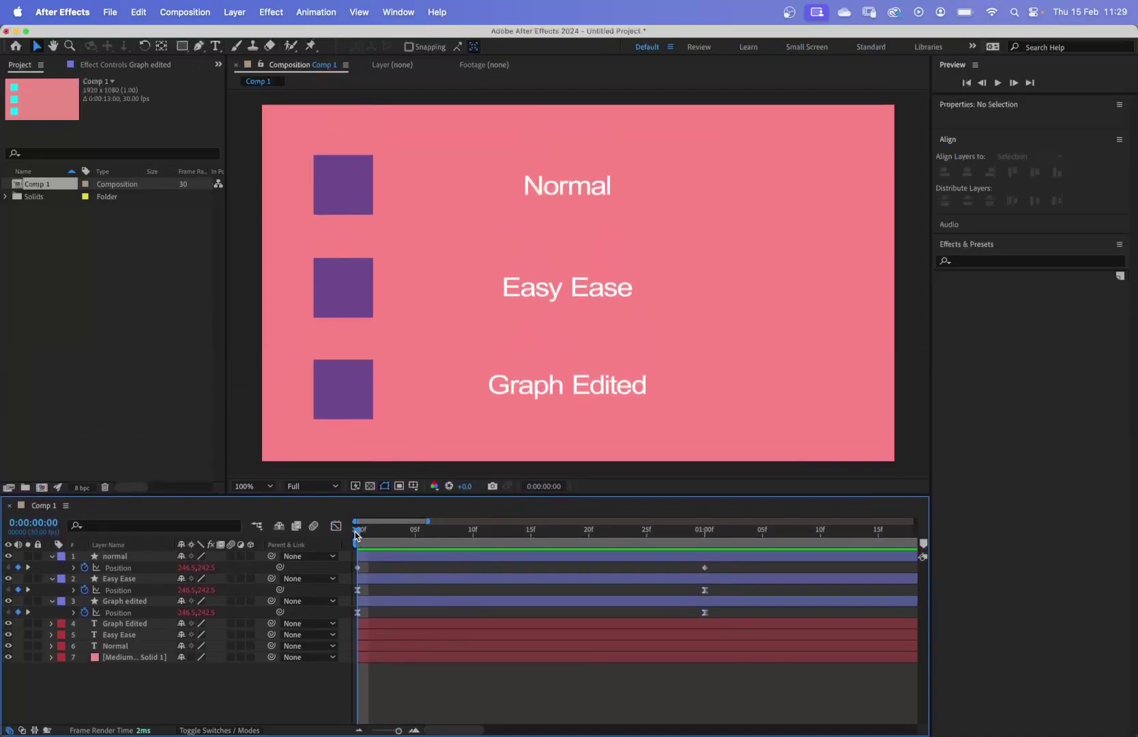
{"action": "key", "text": "space"}
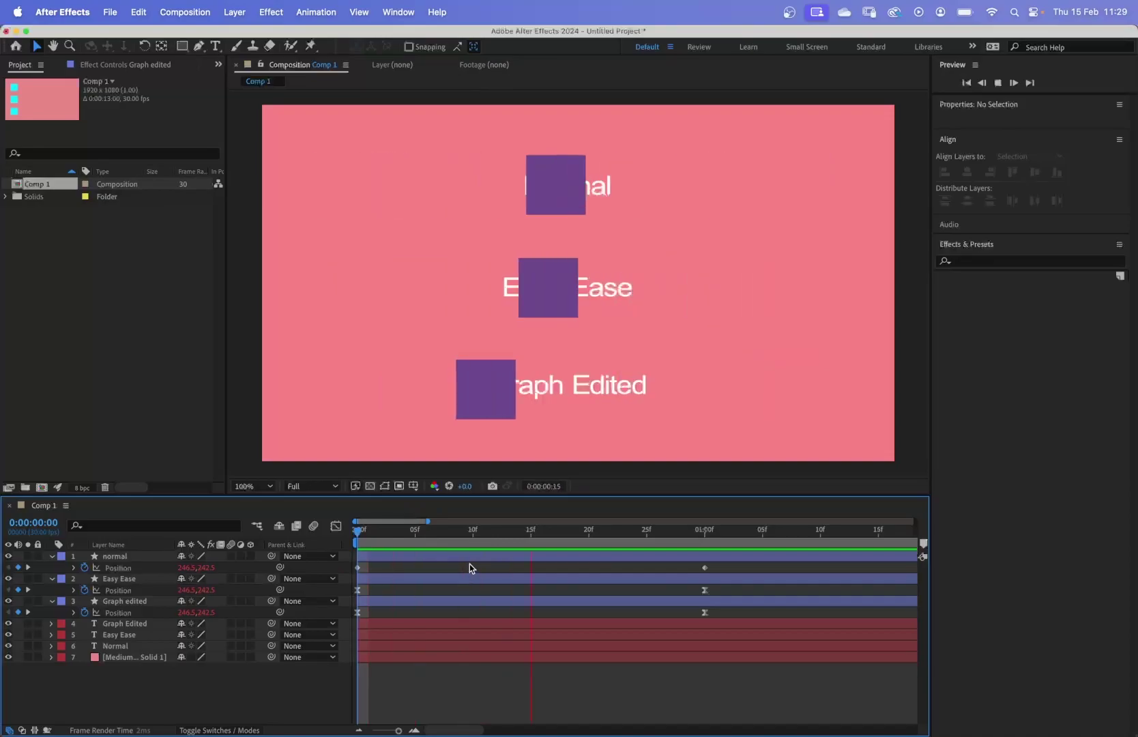
{"action": "key", "text": "space"}
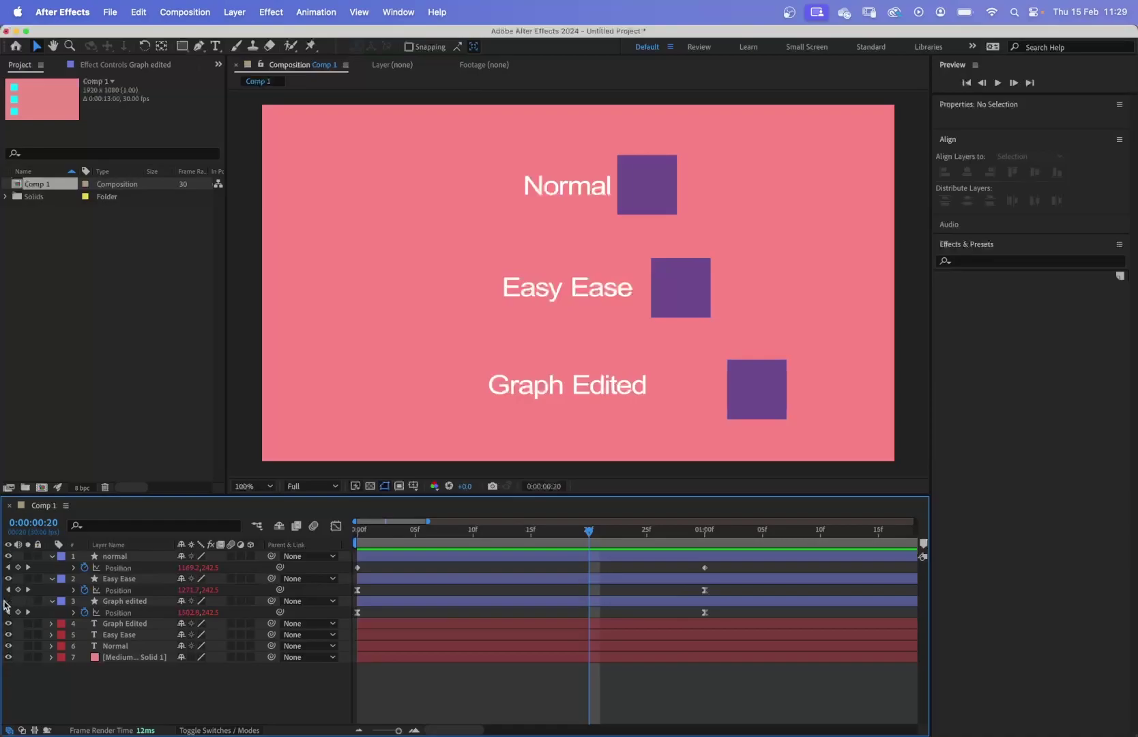
Step: Preview only the normal square from the start of the composition and examine its Position speed graph
{"action": "left_click_drag", "start_coordinate": [591, 531], "coordinate": [327, 565]}
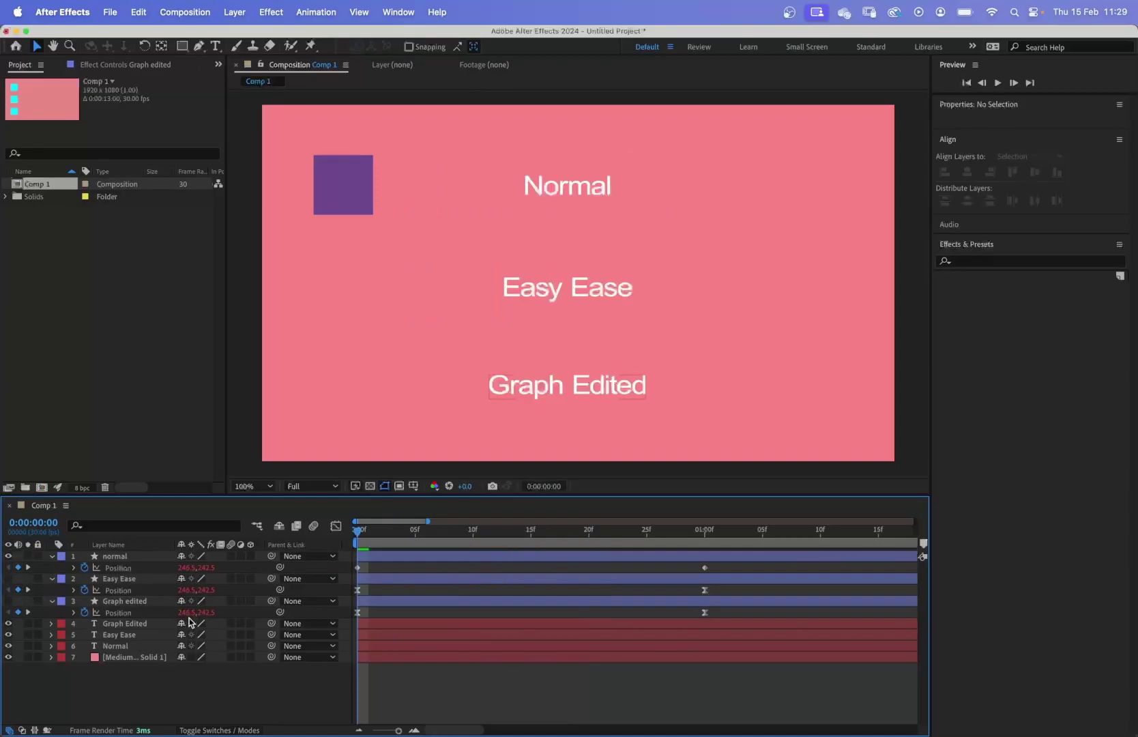
{"action": "key", "text": "space"}
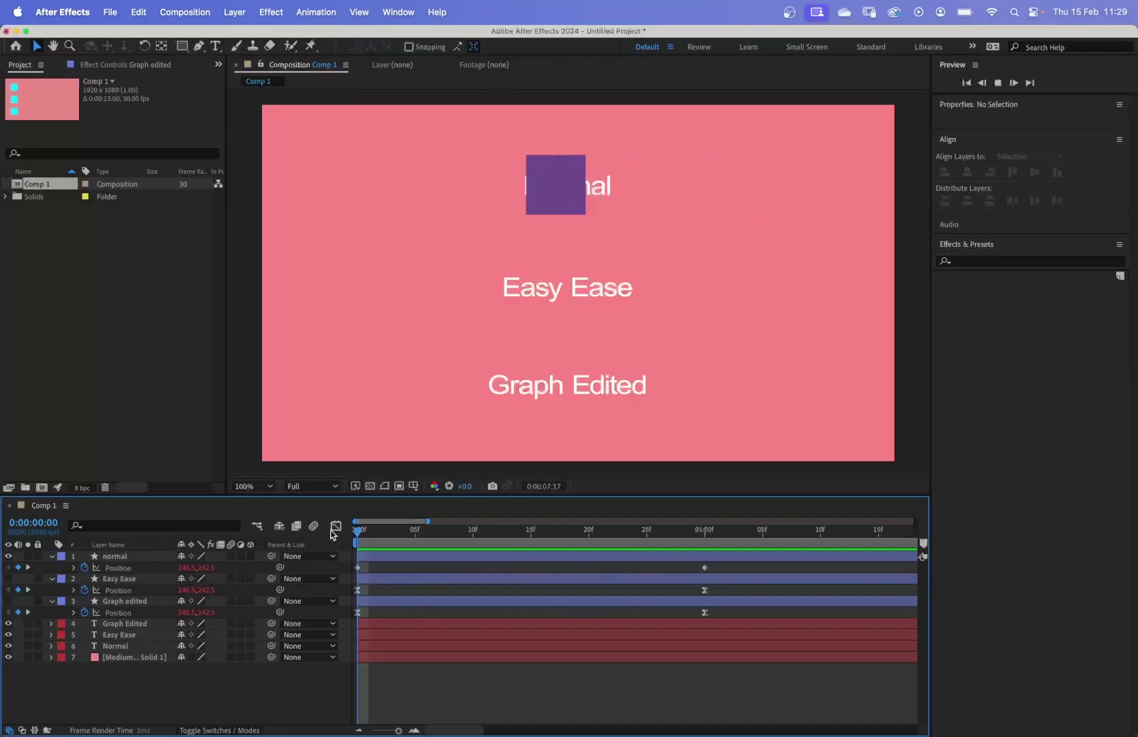
{"action": "key", "text": "shift+F3"}
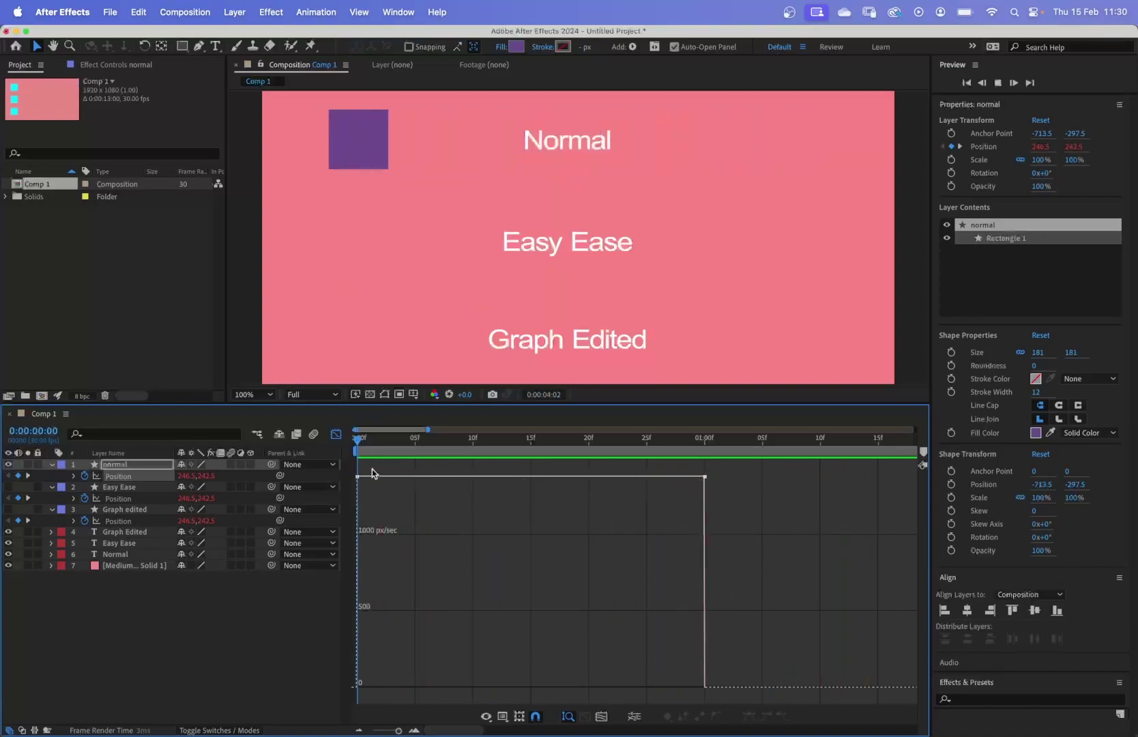
{"action": "key", "text": "shift+F3"}
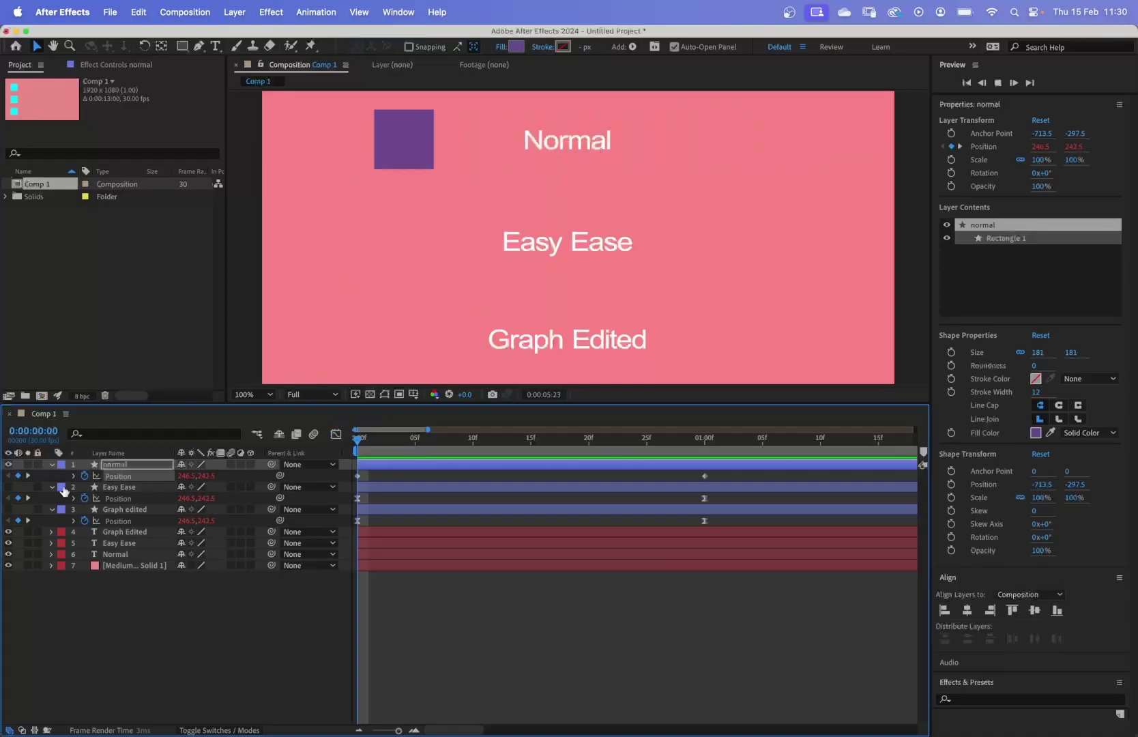
Step: Isolate the Easy Ease square by hiding the normal layer and examine the speed graph of its Position keyframes
{"action": "left_click", "coordinate": [8, 464]}
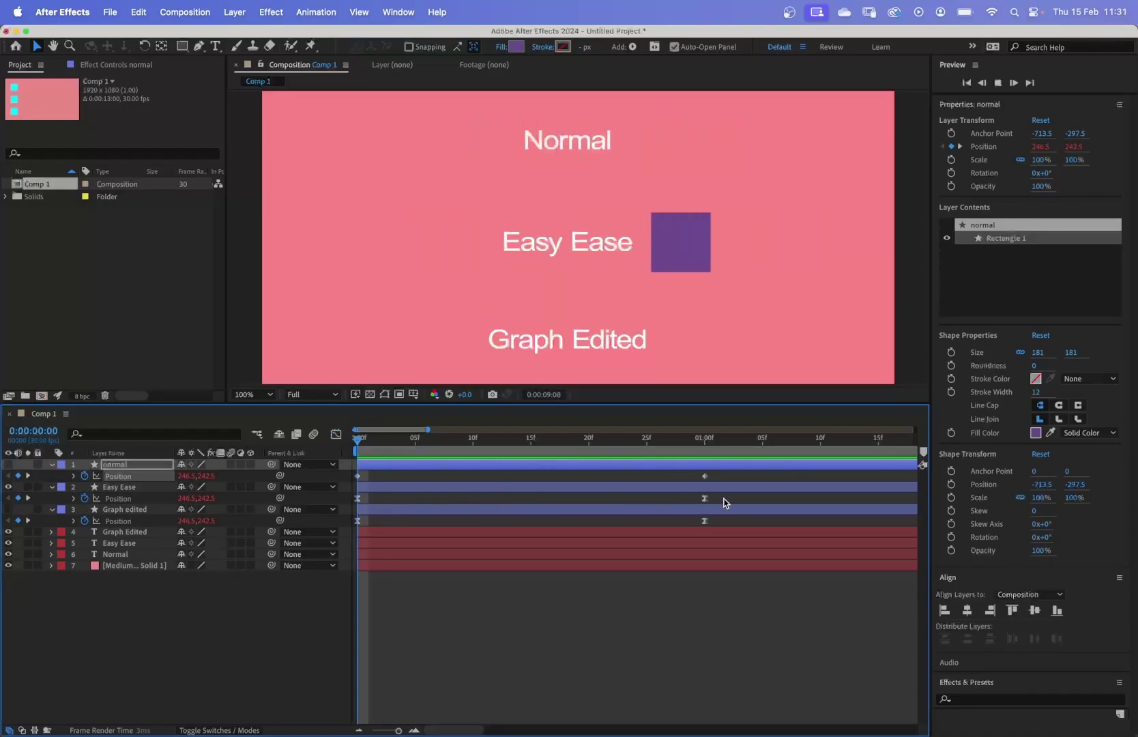
{"action": "left_click_drag", "start_coordinate": [725, 503], "coordinate": [351, 503]}
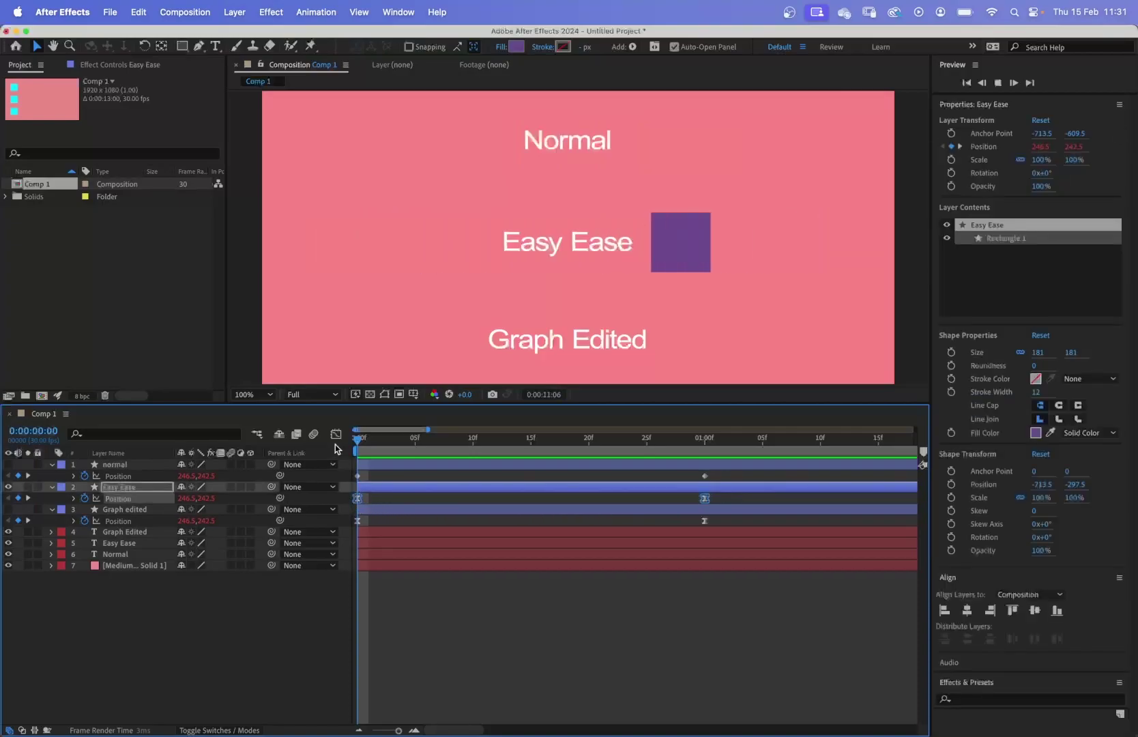
{"action": "left_click", "coordinate": [336, 434]}
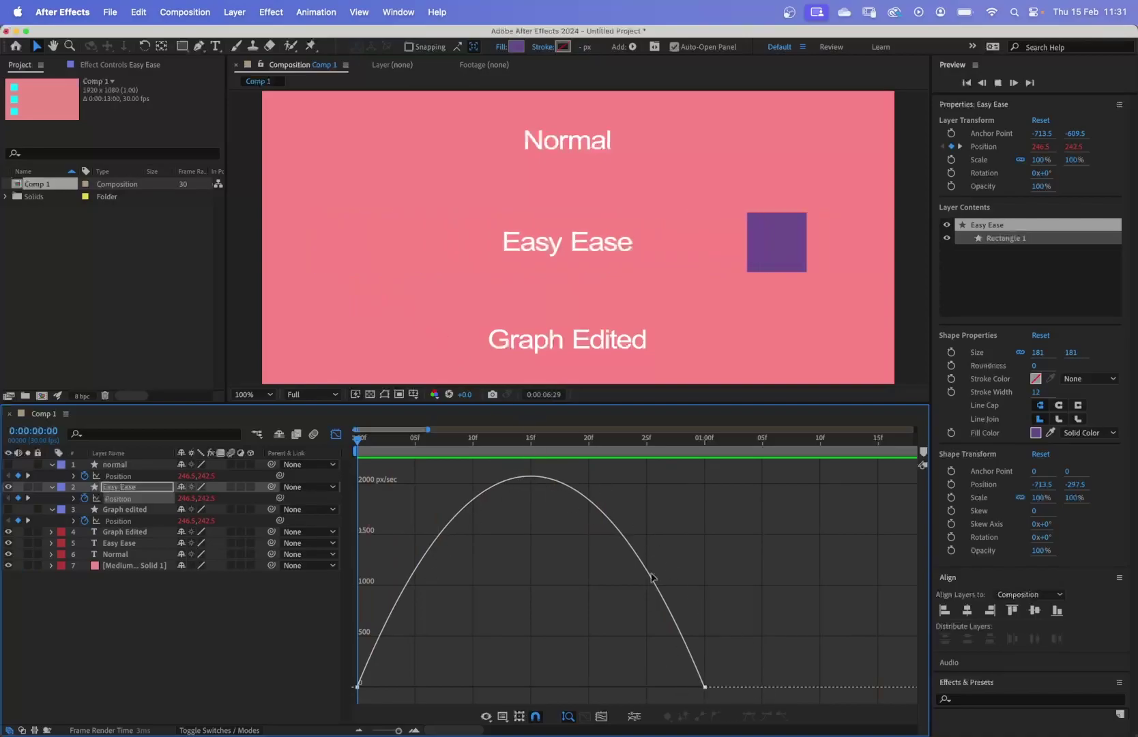
{"action": "left_click", "coordinate": [336, 434]}
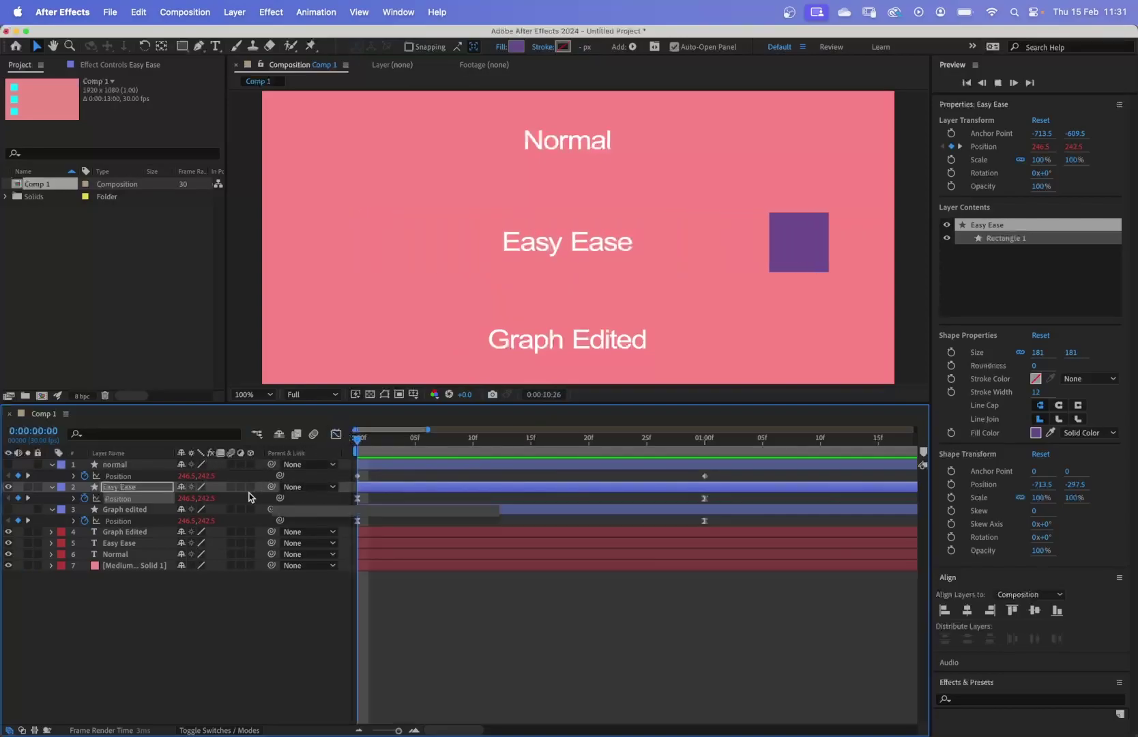
Step: Make the Graph edited square visible, examine the speed graph of its Position keyframes, and stop the preview
{"action": "left_click", "coordinate": [8, 509]}
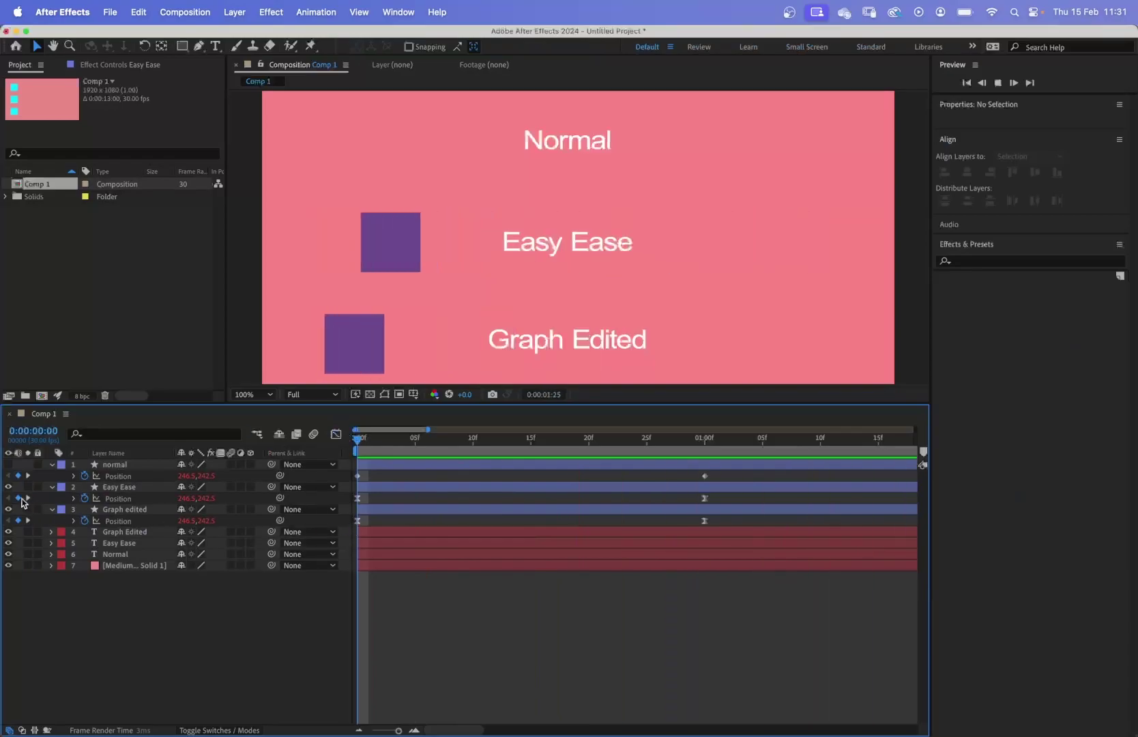
{"action": "left_click", "coordinate": [356, 520]}
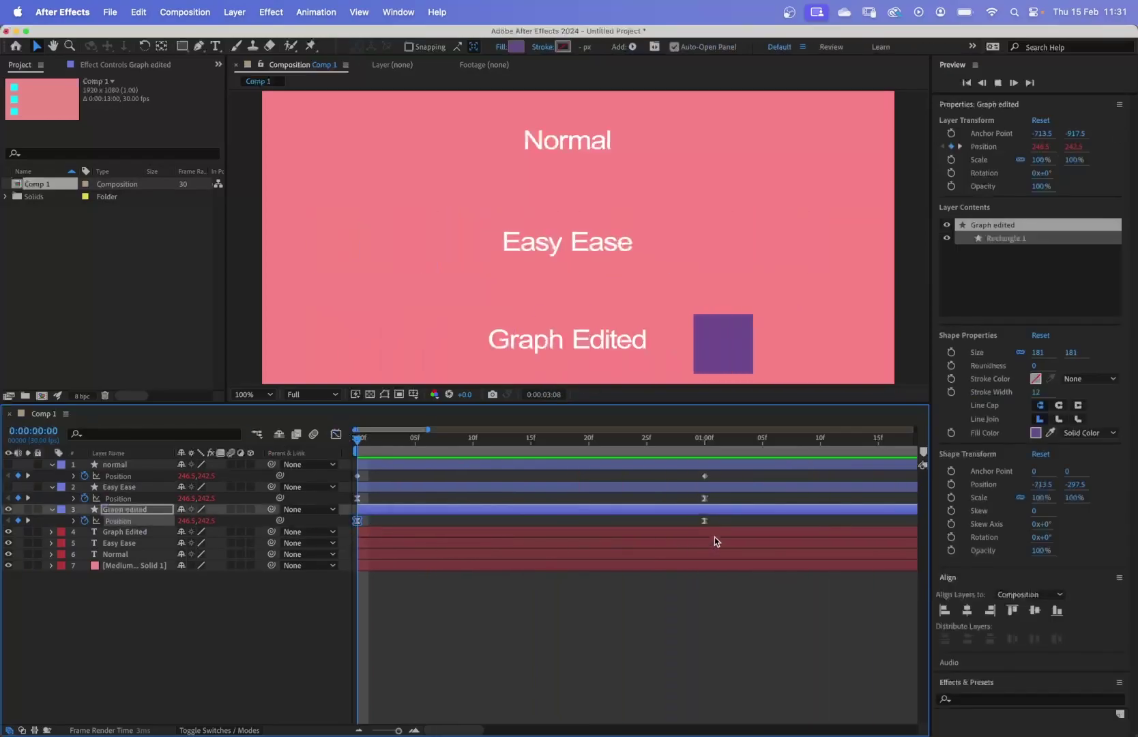
{"action": "left_click", "coordinate": [336, 434]}
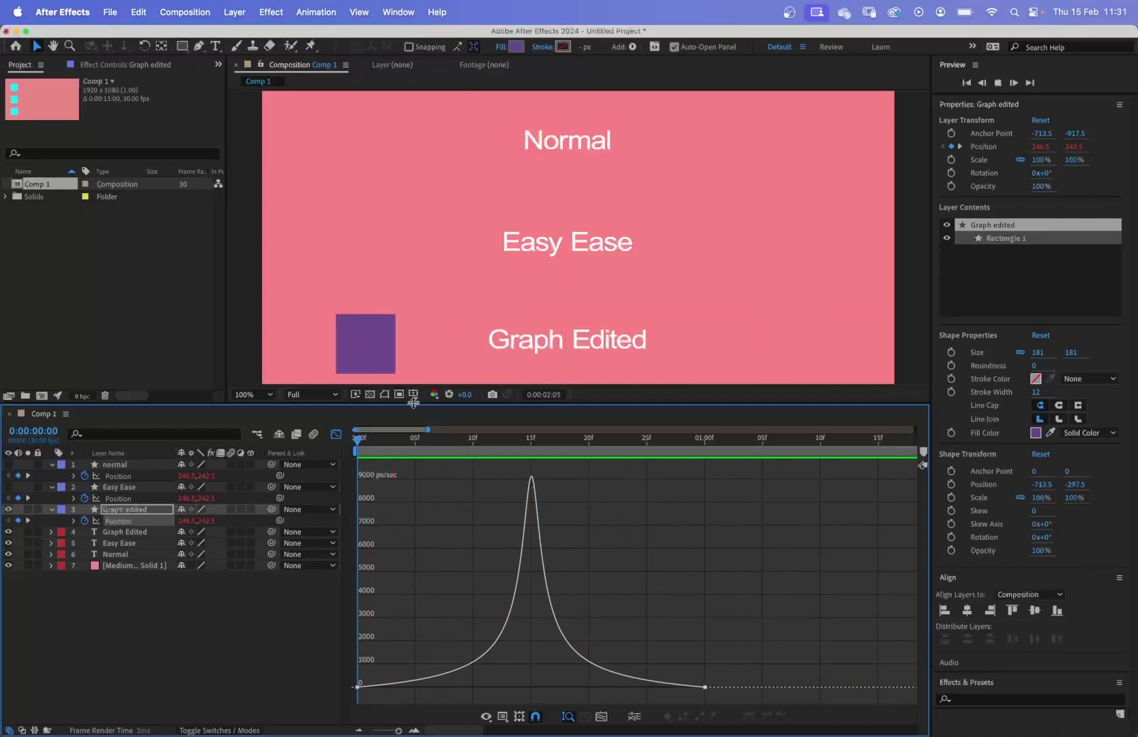
{"action": "left_click", "coordinate": [336, 434]}
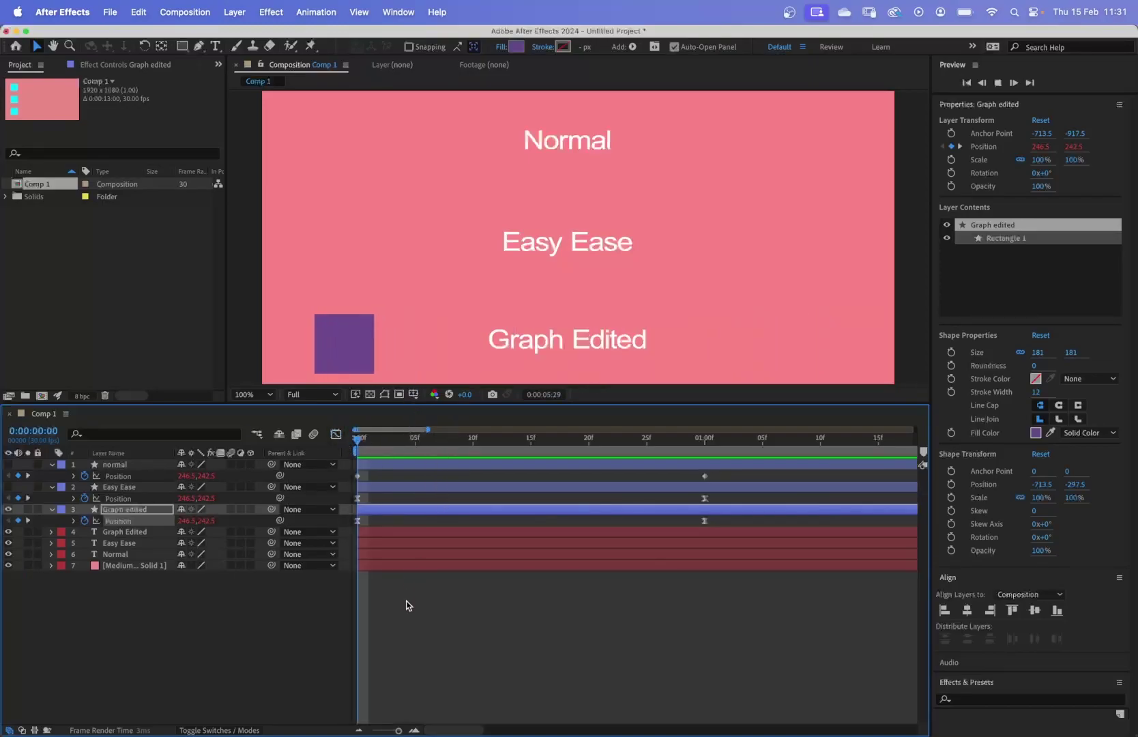
{"action": "key", "text": "space"}
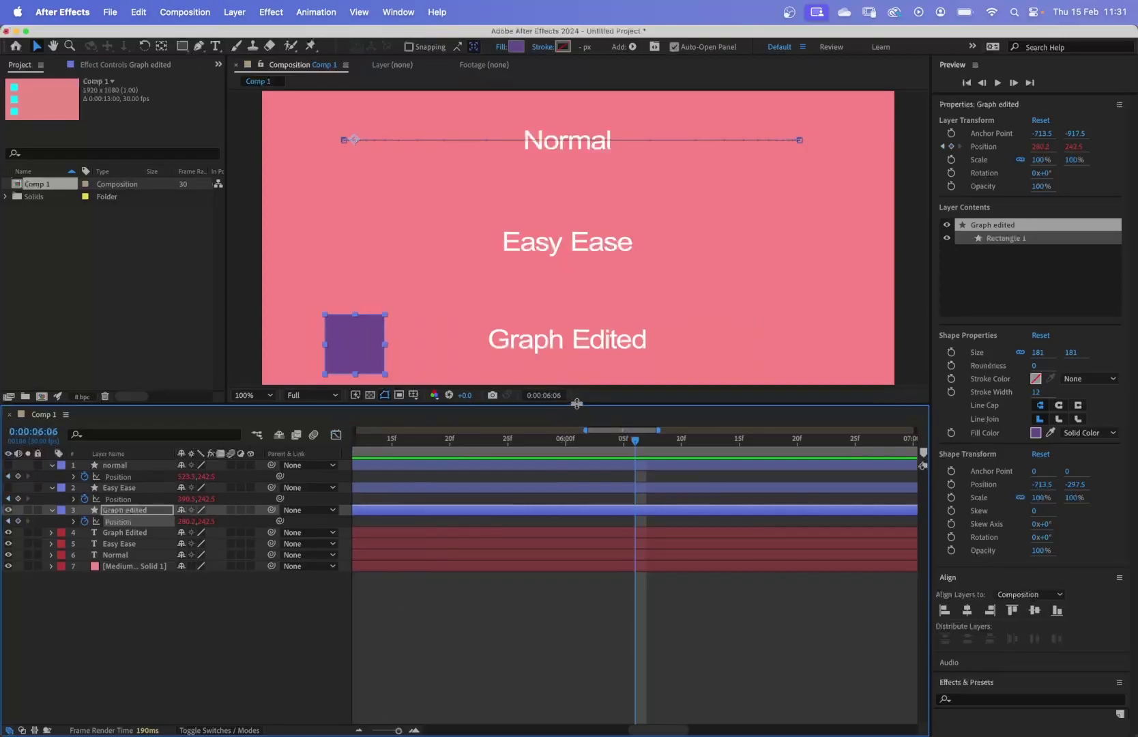
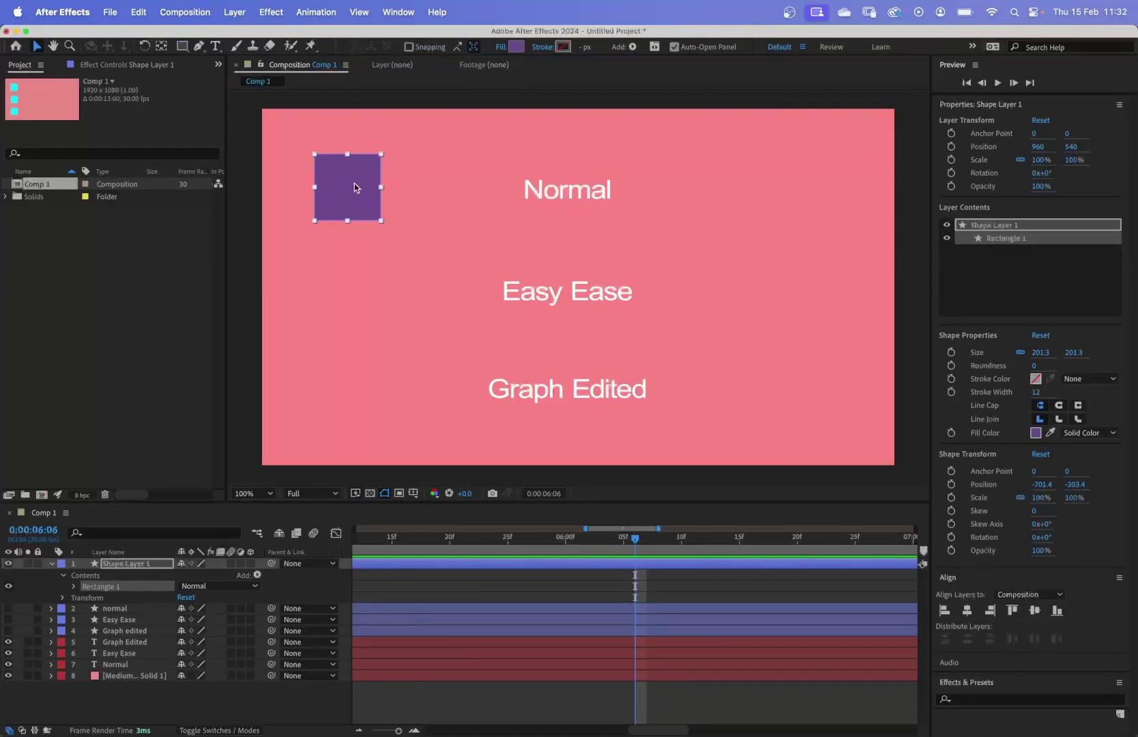
Step: Centre the anchor point of Shape Layer 1 on its purple square and return to the Selection tool
{"action": "double_click", "coordinate": [163, 49]}
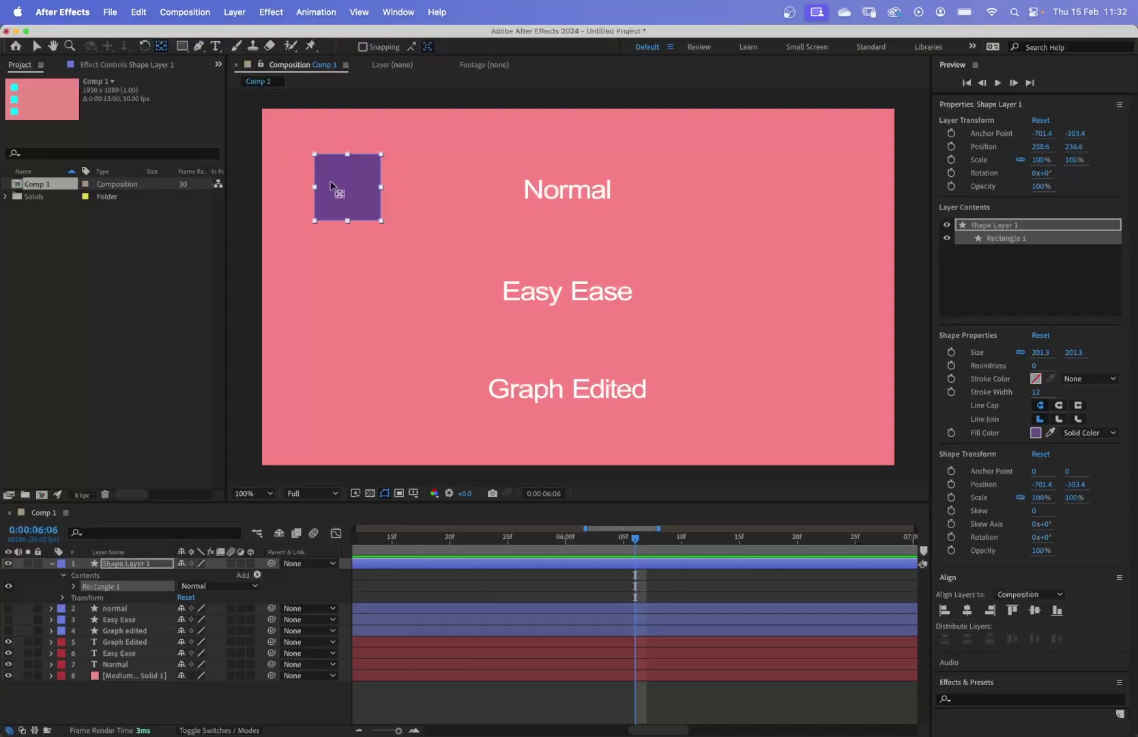
{"action": "left_click", "coordinate": [37, 46]}
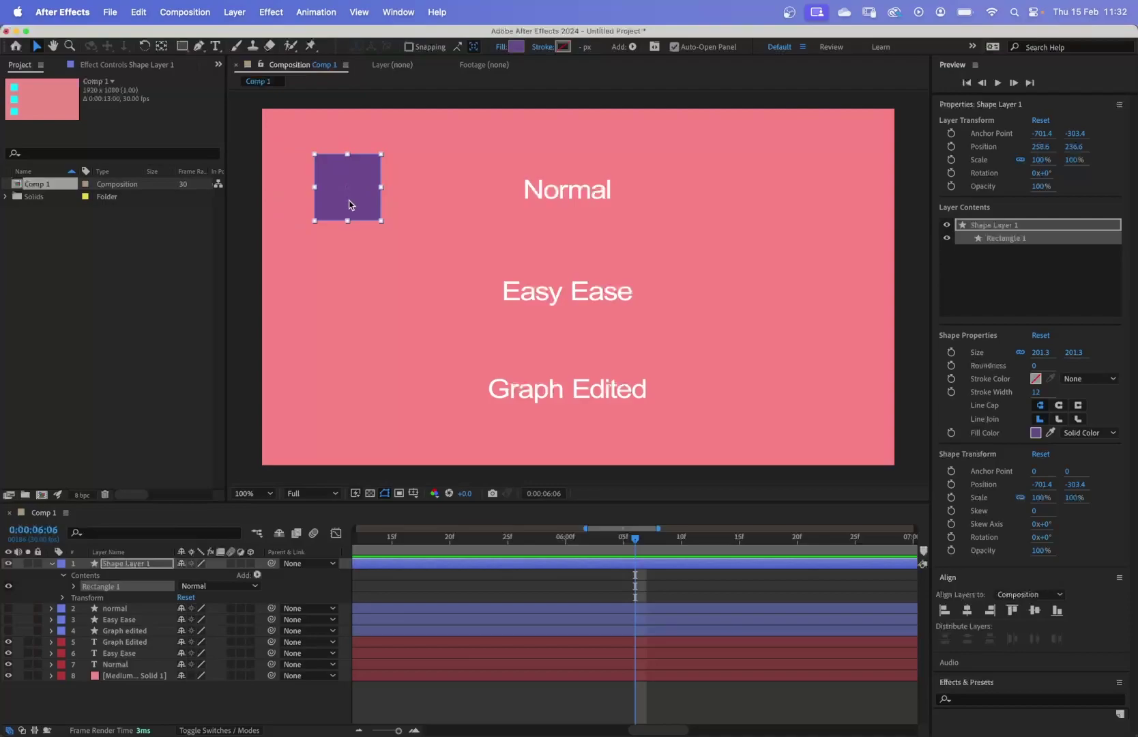
Step: Keyframe Shape Layer 1's Position at 0:00:00:00 and move the square horizontally to about 1650.6, 236.6 at 0:00:01:00
{"action": "left_click_drag", "start_coordinate": [632, 543], "coordinate": [294, 561]}
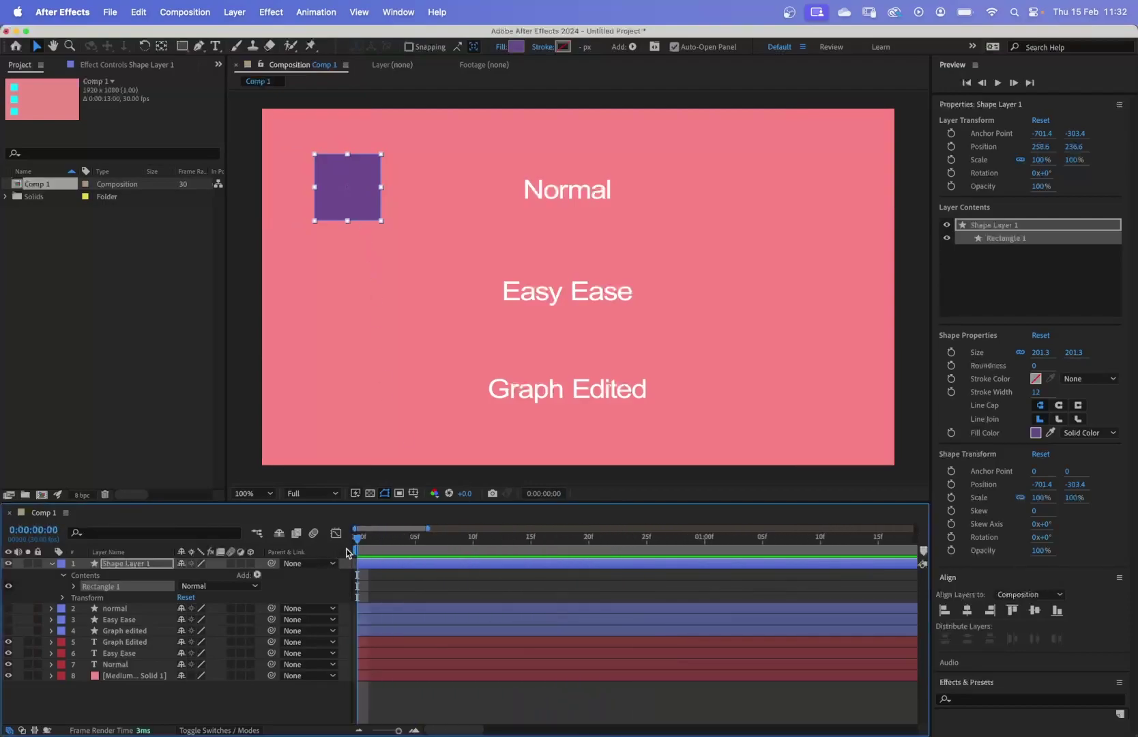
{"action": "left_click", "coordinate": [51, 563]}
{"action": "left_click", "coordinate": [51, 563]}
{"action": "left_click", "coordinate": [62, 598]}
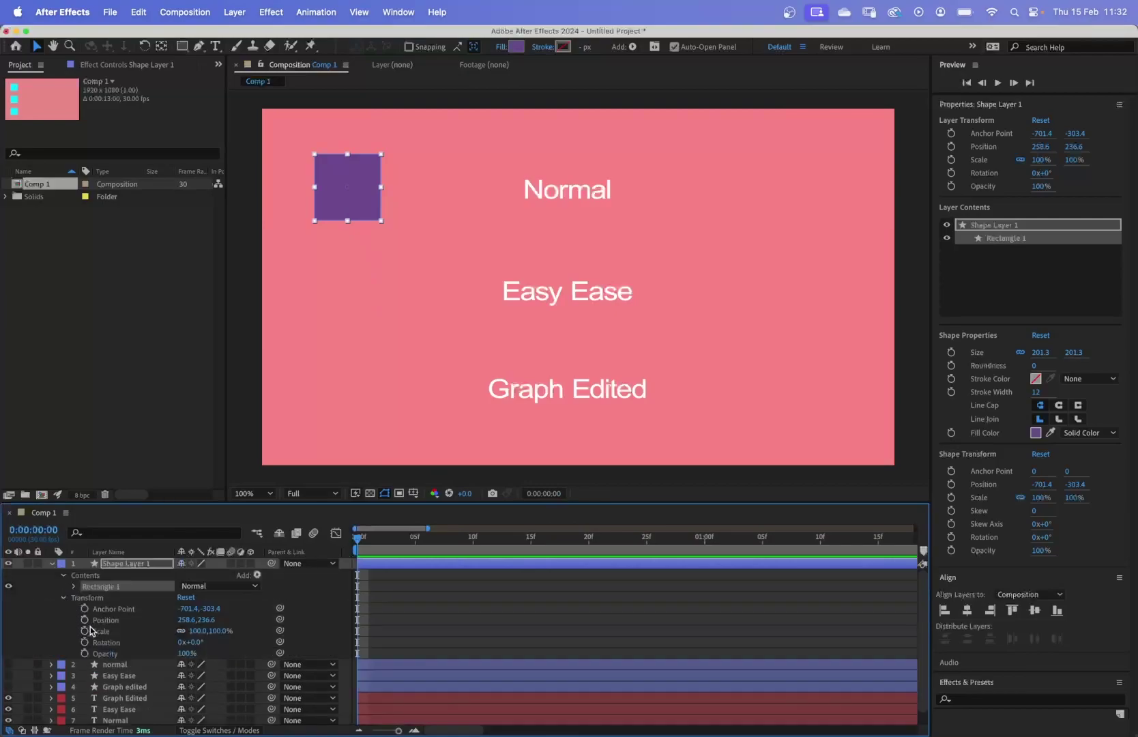
{"action": "left_click", "coordinate": [85, 620]}
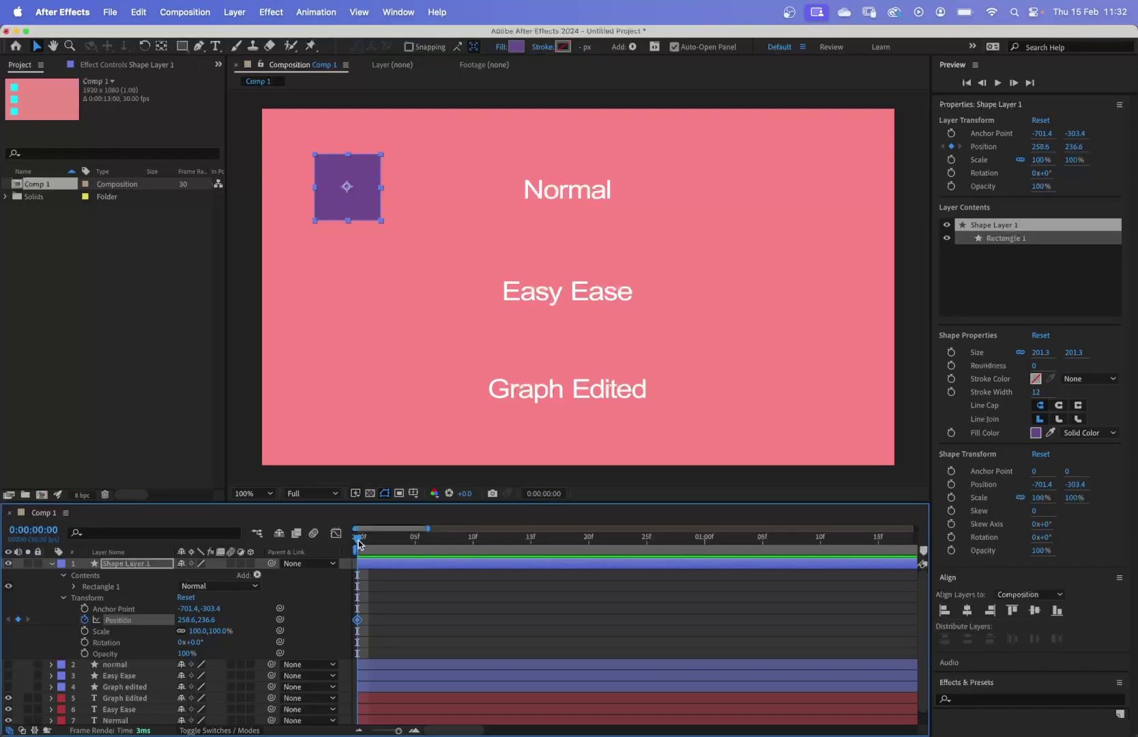
{"action": "left_click_drag", "start_coordinate": [359, 543], "coordinate": [705, 549]}
{"action": "left_click_drag", "start_coordinate": [344, 209], "coordinate": [802, 209]}
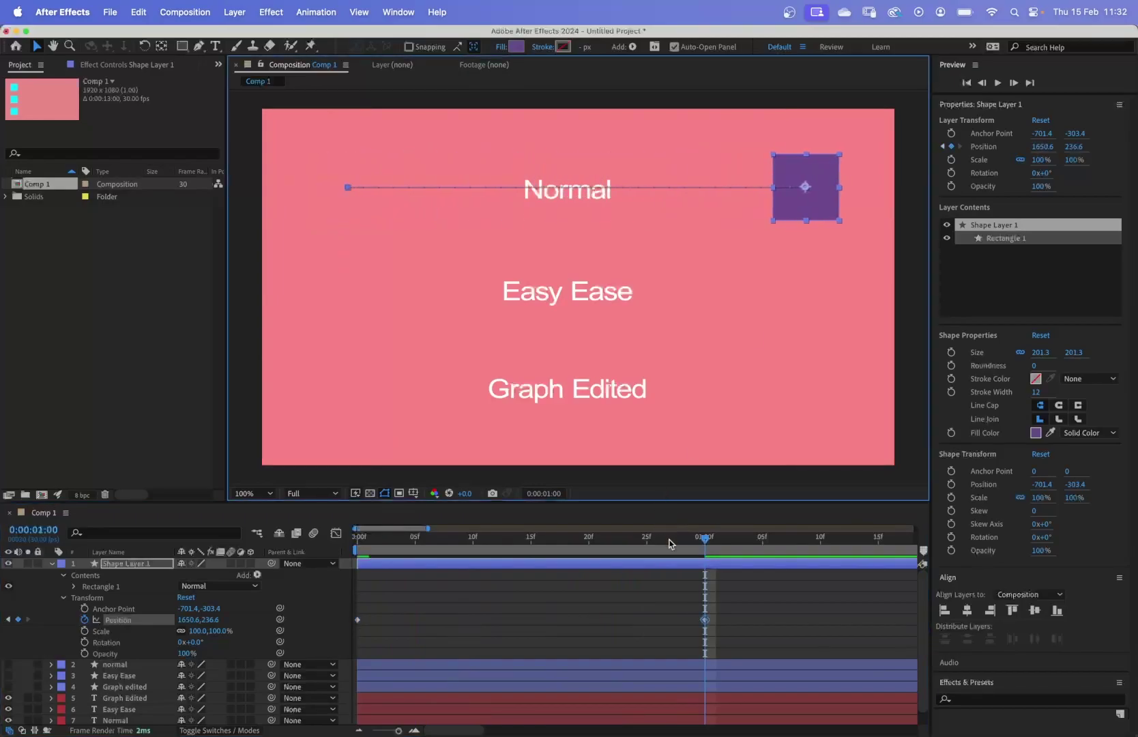
Step: Preview Shape Layer 1's one-second position animation repeatedly from the start of the timeline
{"action": "left_click_drag", "start_coordinate": [704, 539], "coordinate": [279, 550]}
{"action": "key", "text": "space"}
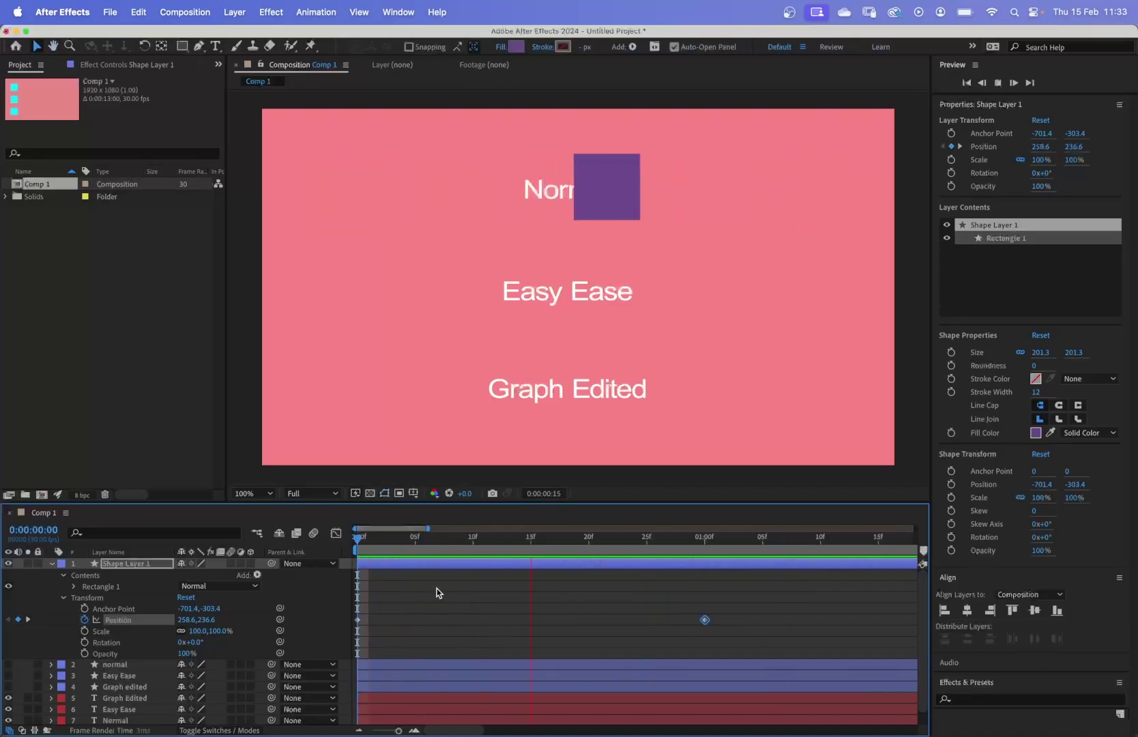
{"action": "key", "text": "space"}
{"action": "key", "text": "space"}
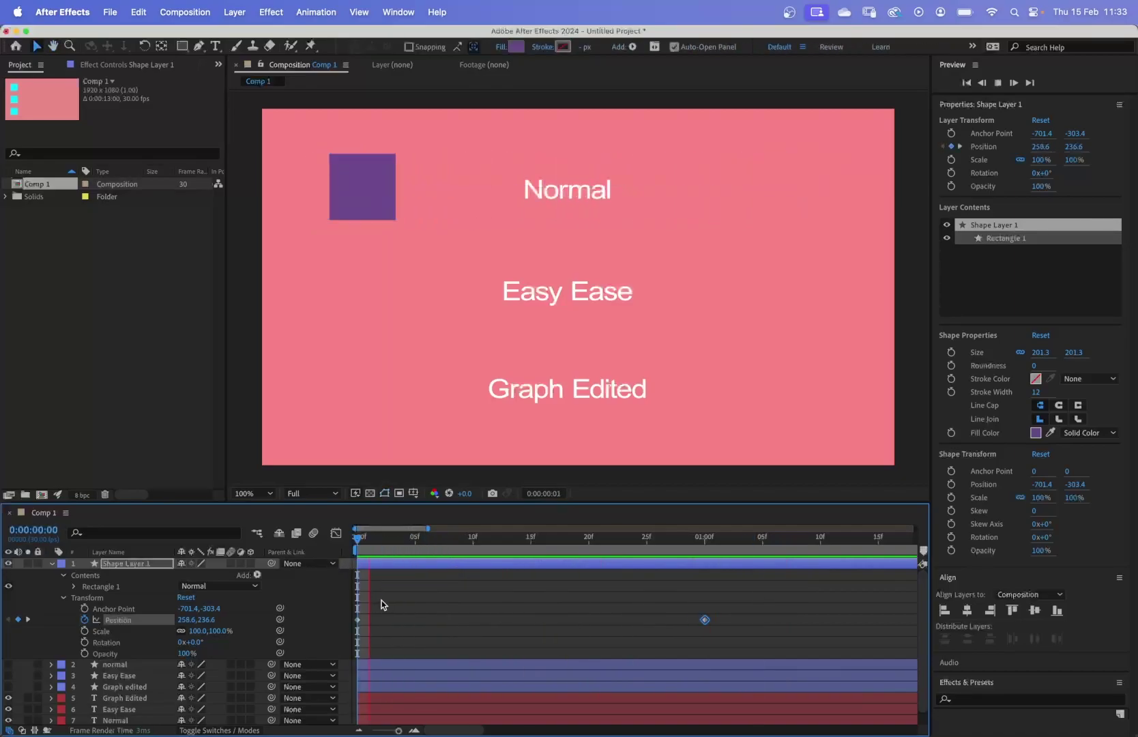
{"action": "key", "text": "space"}
{"action": "key", "text": "space"}
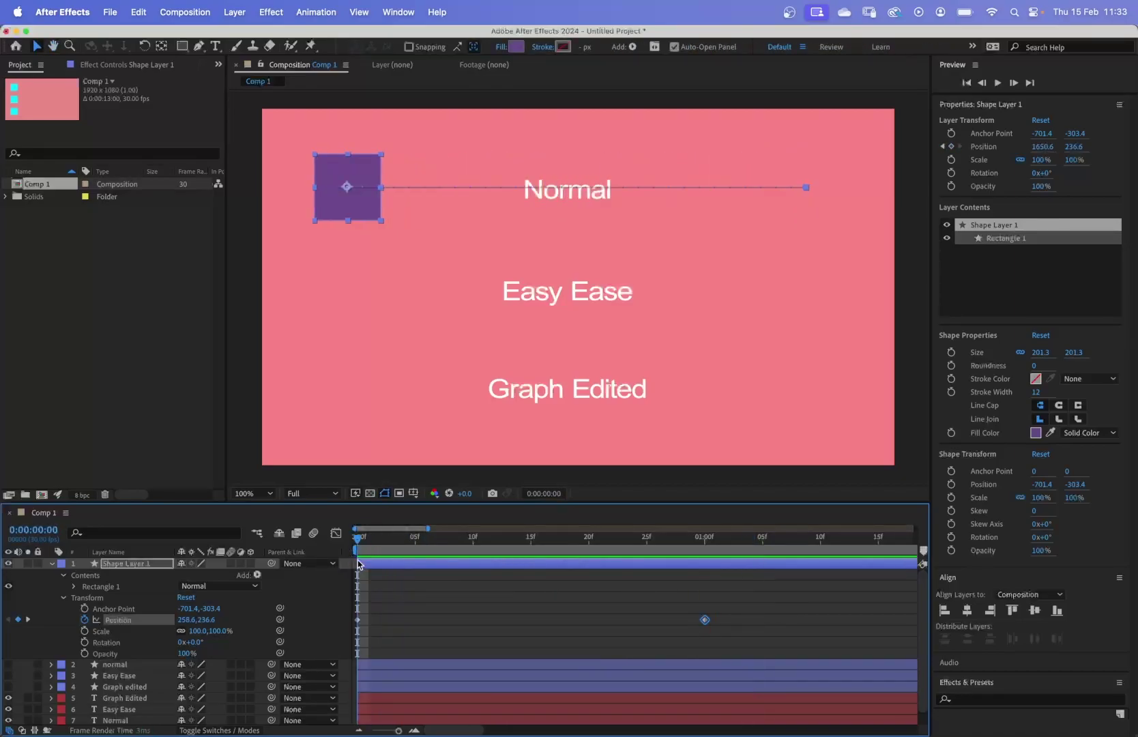
Step: Stop the preview and examine the speed graph of Shape Layer 1's Position keyframes, returning to the layer bar view
{"action": "key", "text": "space"}
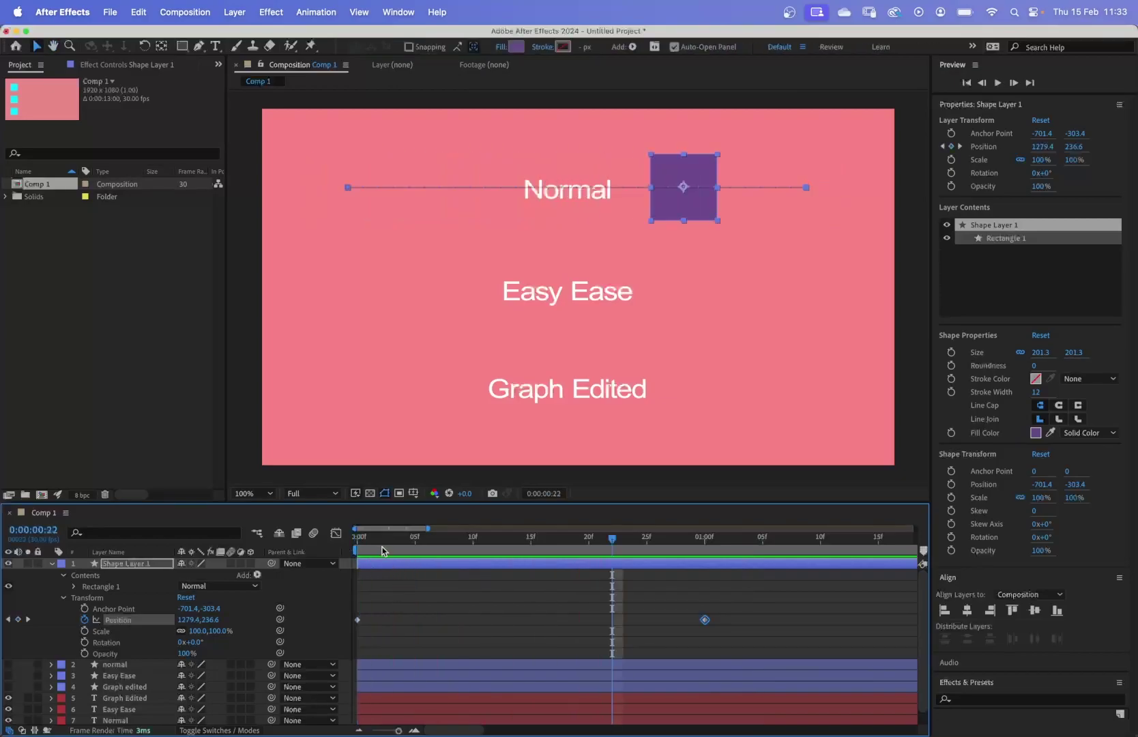
{"action": "left_click_drag", "start_coordinate": [732, 625], "coordinate": [354, 605]}
{"action": "left_click", "coordinate": [335, 533]}
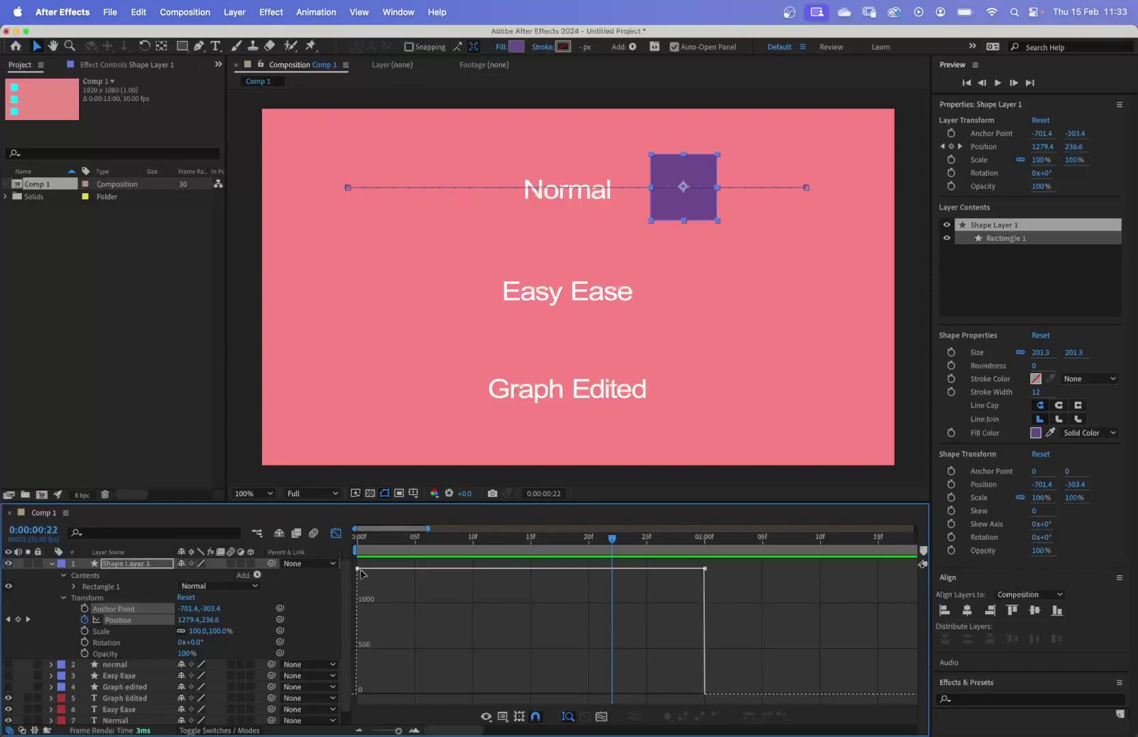
{"action": "left_click", "coordinate": [336, 534]}
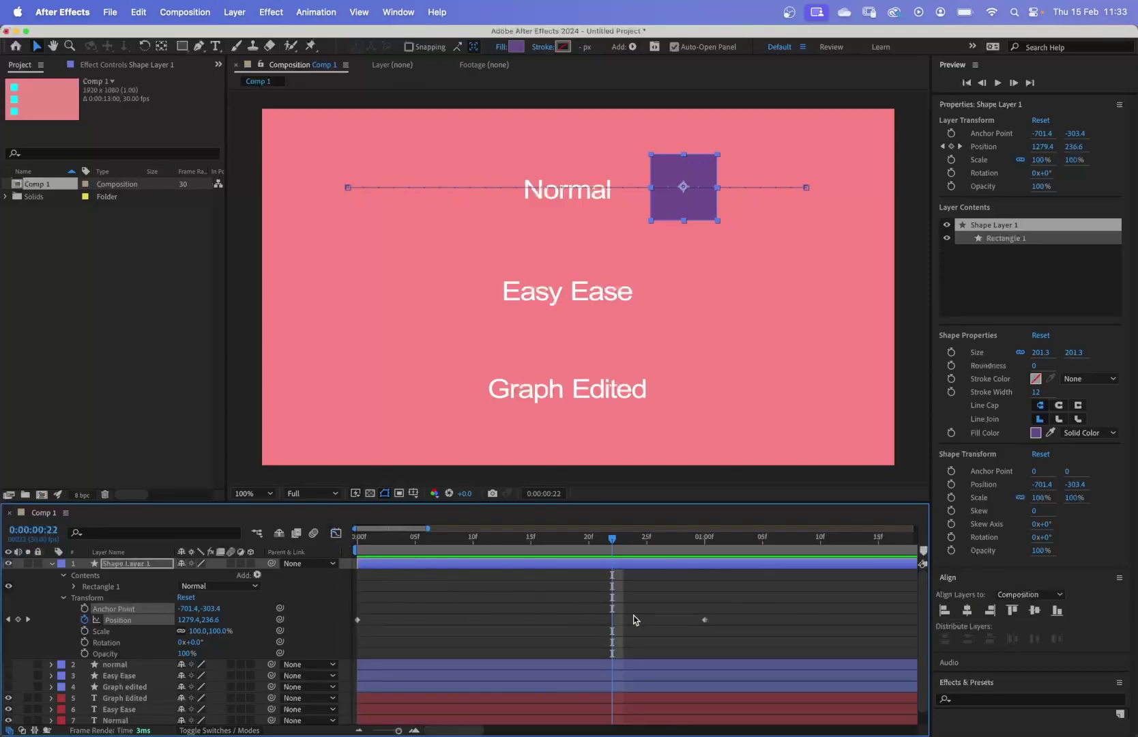
Step: Shift Shape Layer 1's second Position keyframe to 0:00:00:15 and scrub through the opening frames on its speed graph
{"action": "left_click_drag", "start_coordinate": [704, 621], "coordinate": [354, 602]}
{"action": "left_click", "coordinate": [527, 633]}
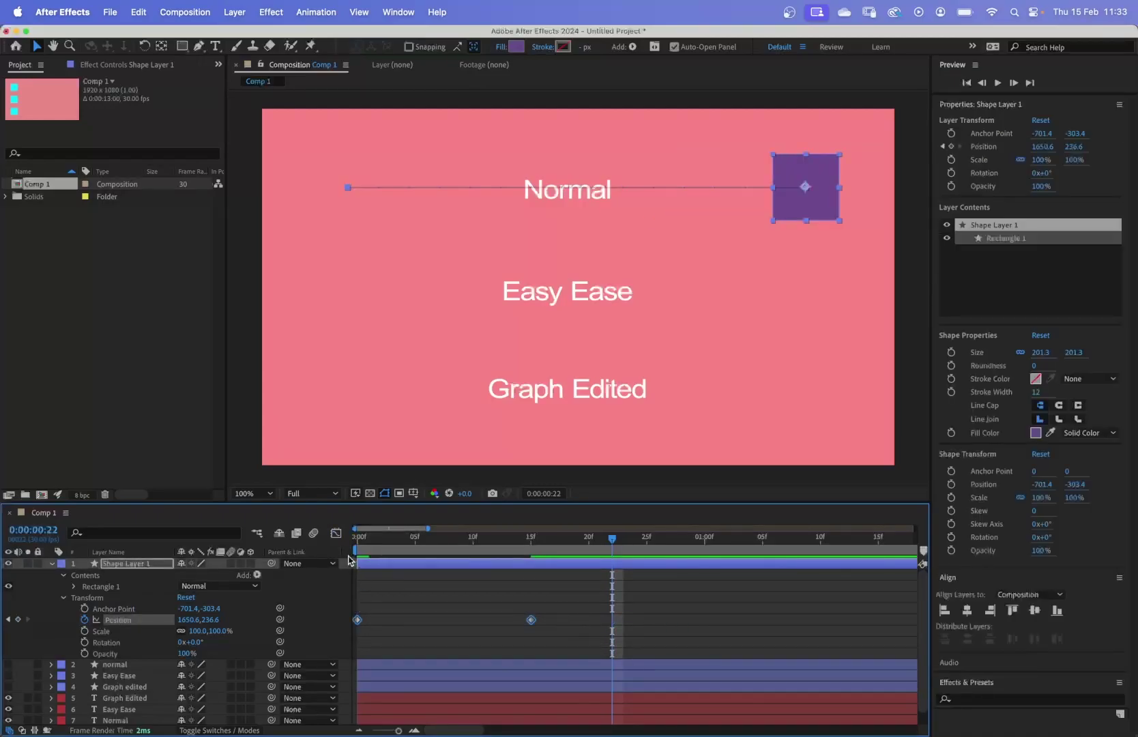
{"action": "left_click", "coordinate": [335, 534]}
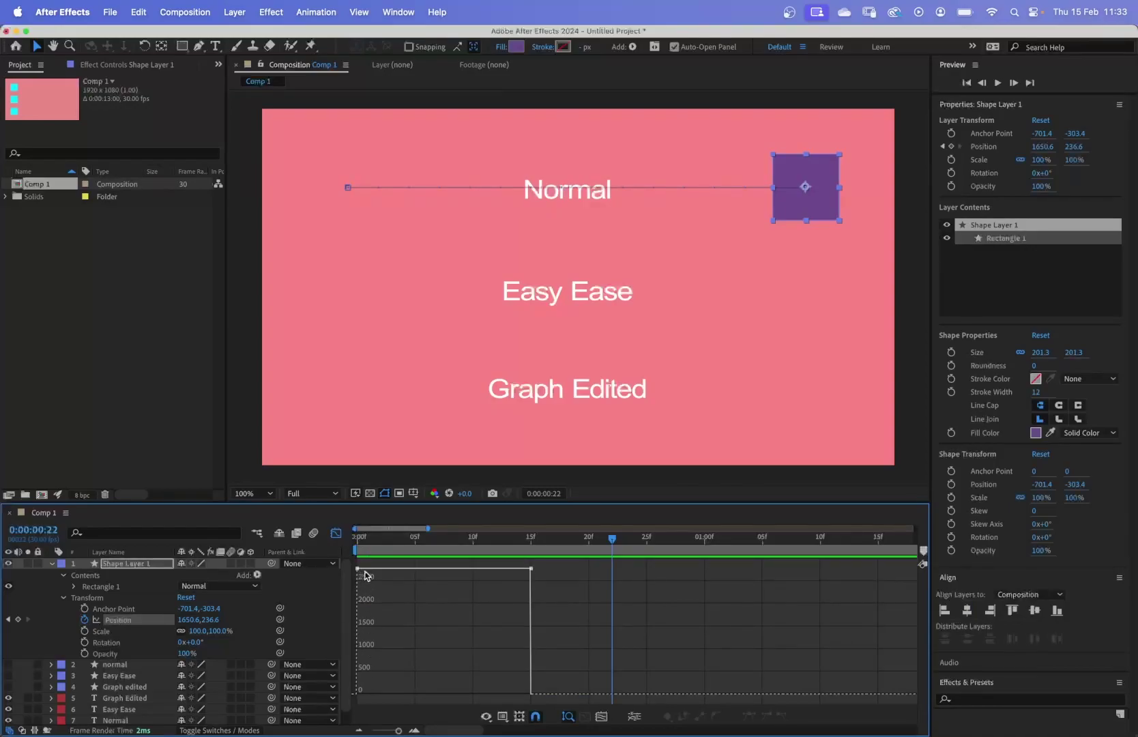
{"action": "left_click_drag", "start_coordinate": [613, 542], "coordinate": [357, 544]}
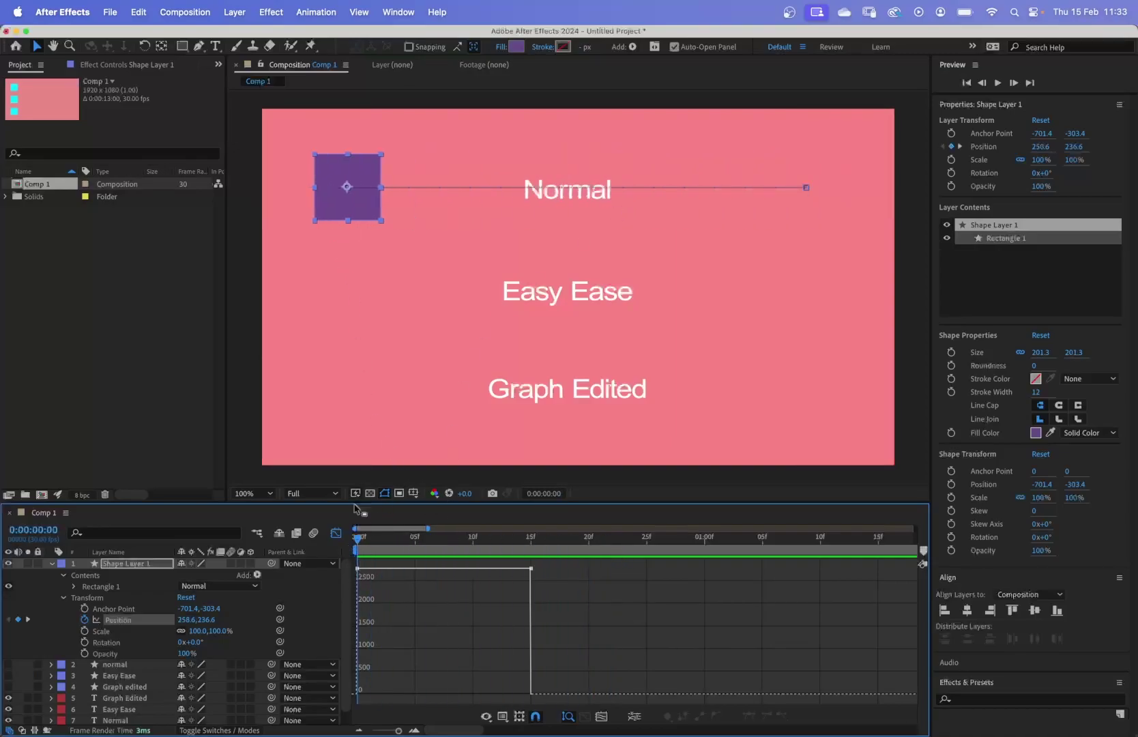
{"action": "left_click_drag", "start_coordinate": [357, 542], "coordinate": [405, 545]}
Step: Shorten the Position animation by moving its end keyframe to 0:00:00:06, and check the faster motion on the speed graph
{"action": "left_click", "coordinate": [336, 533]}
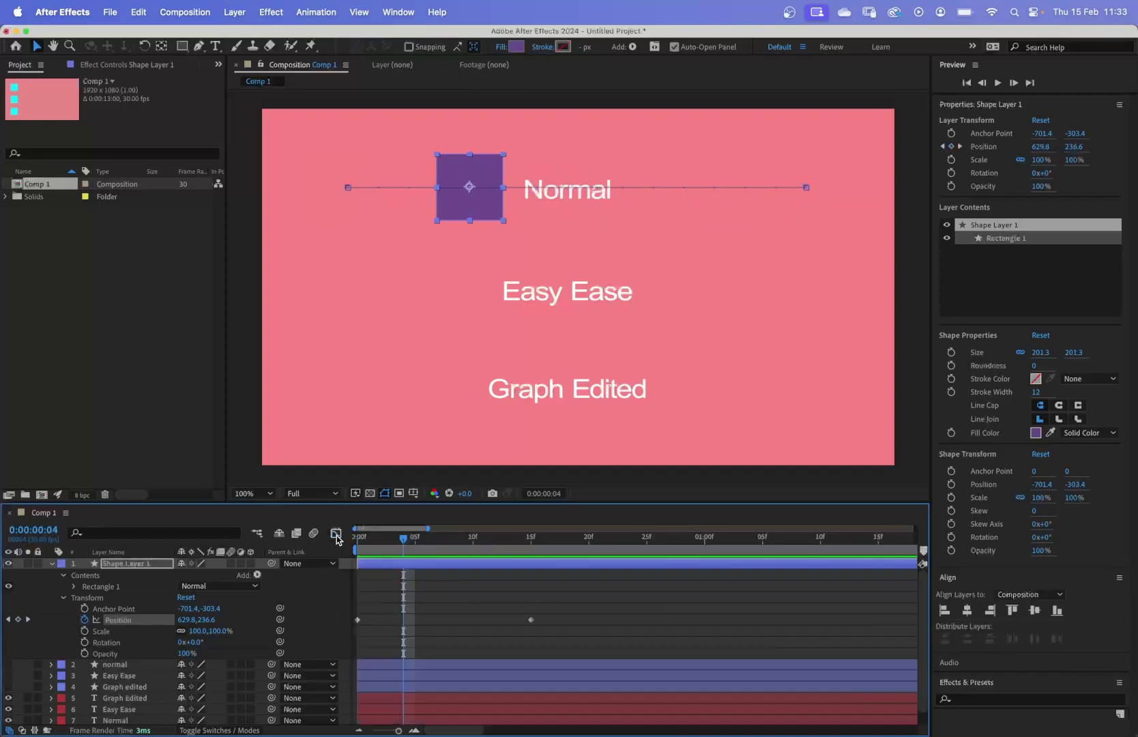
{"action": "left_click_drag", "start_coordinate": [530, 620], "coordinate": [427, 620]}
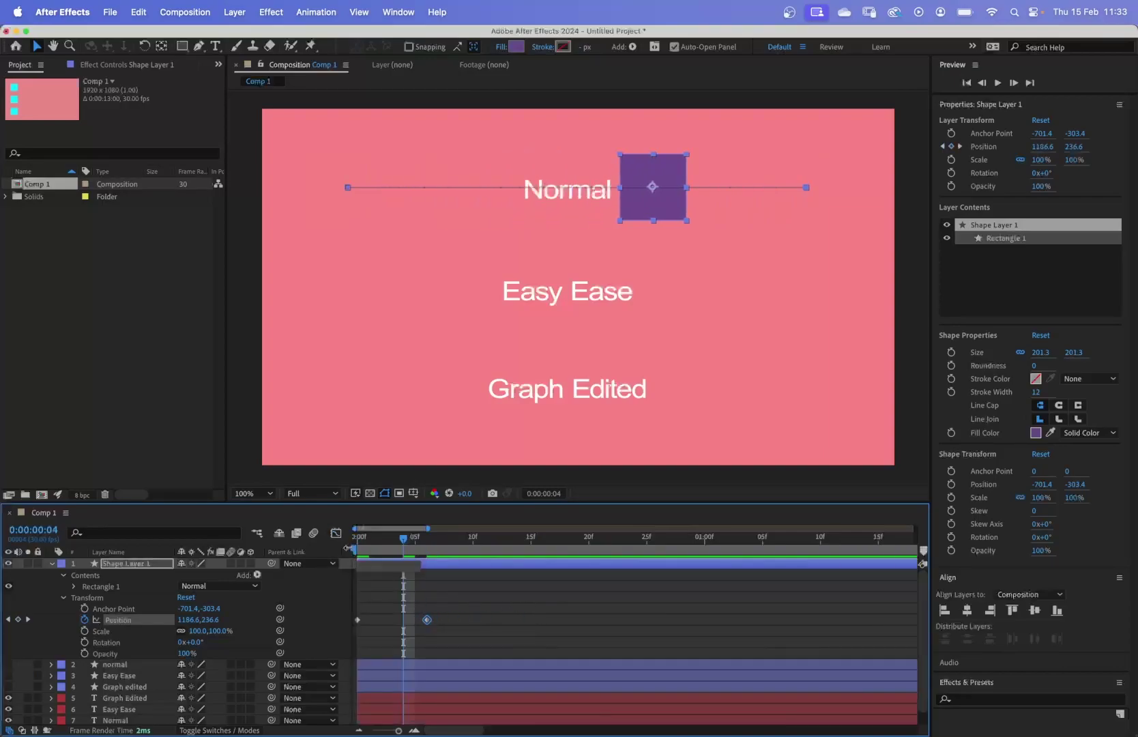
{"action": "key", "text": "shift+F3"}
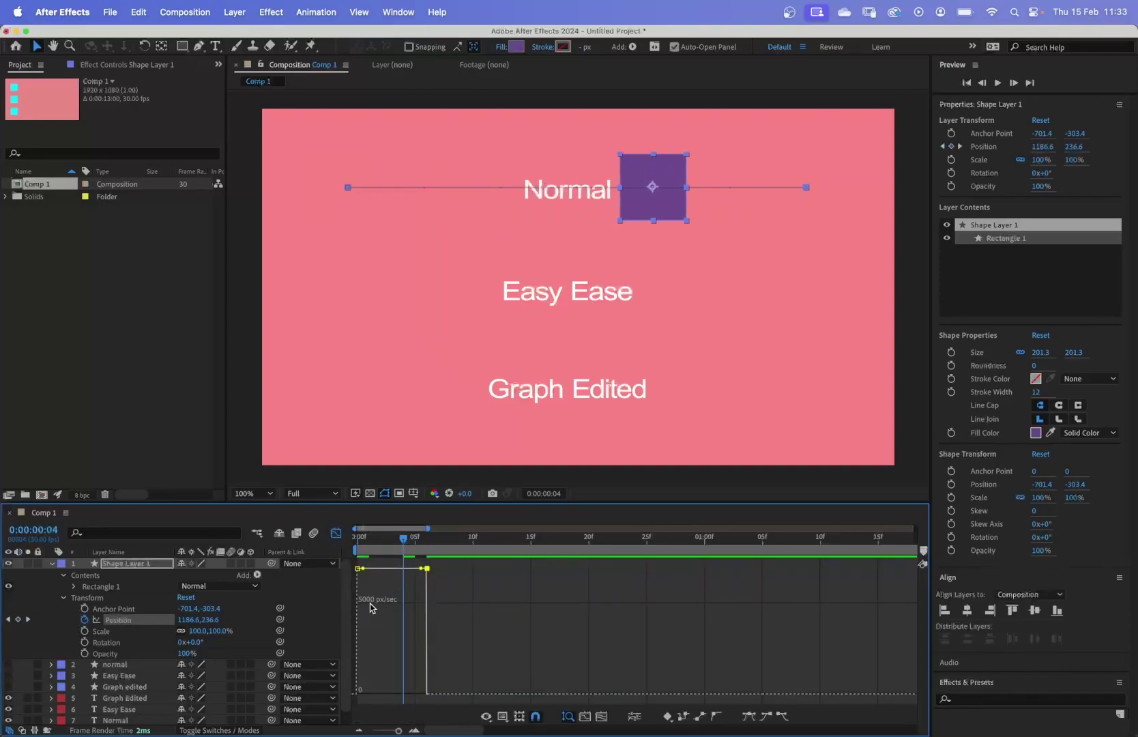
{"action": "key", "text": "space"}
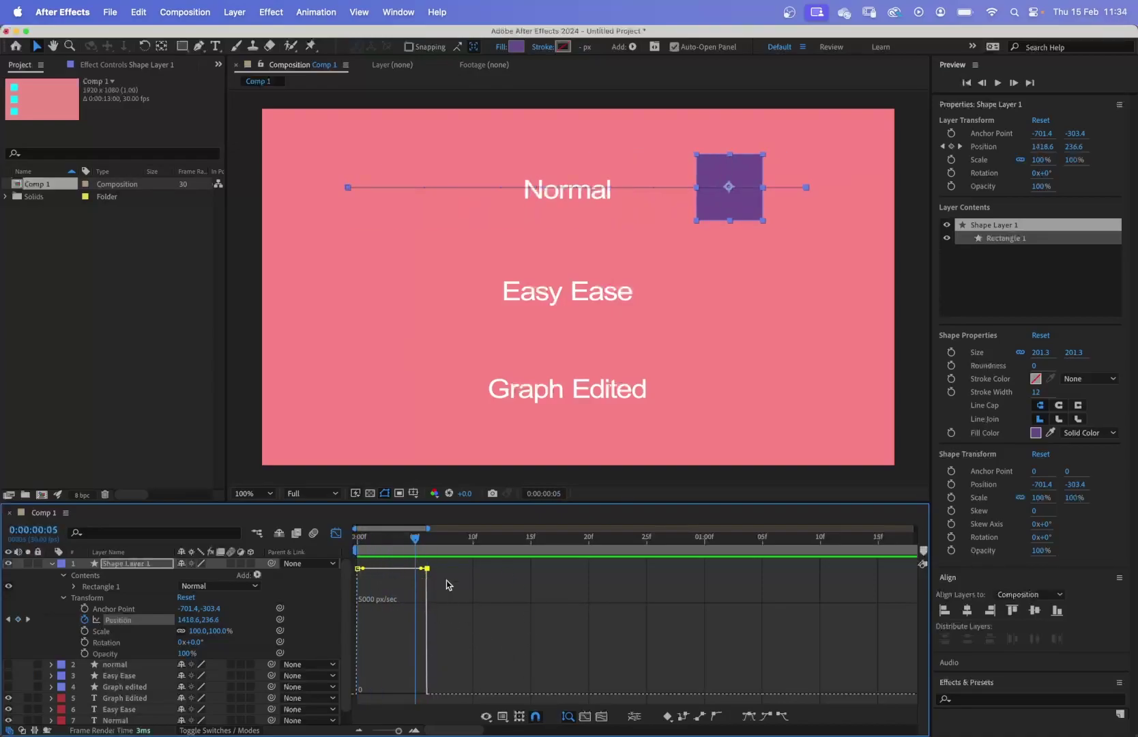
{"action": "left_click_drag", "start_coordinate": [414, 539], "coordinate": [358, 551]}
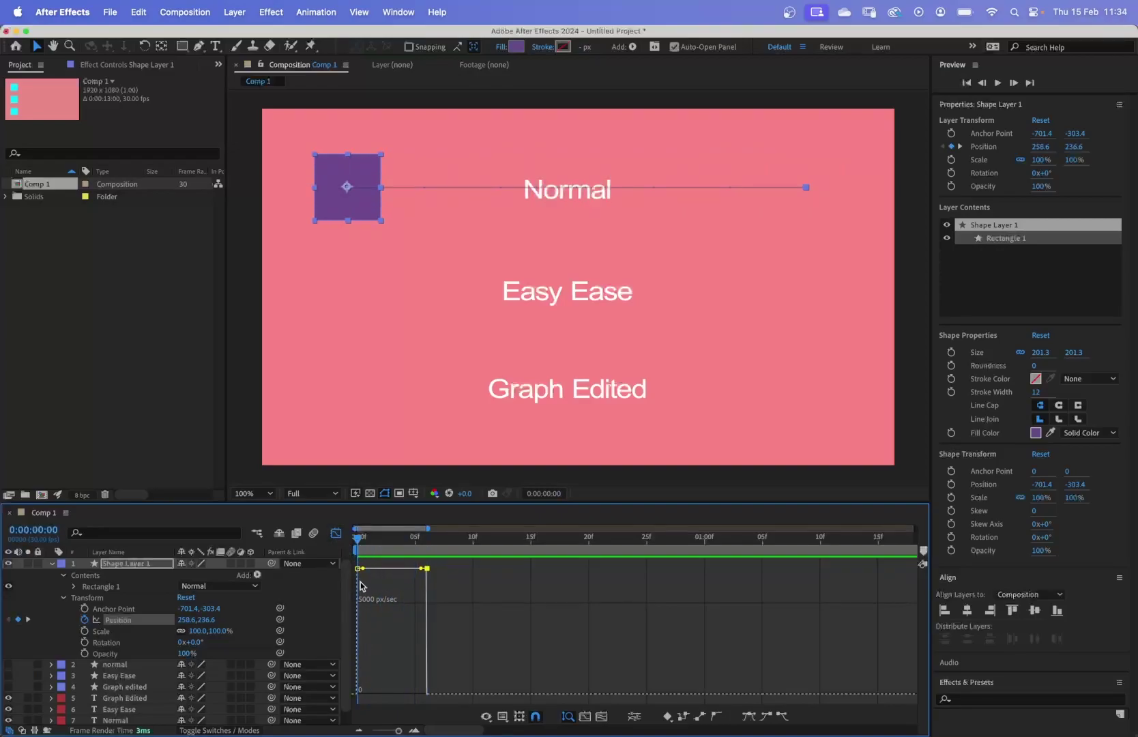
Step: Move the end Position keyframe to 0:00:01:00 and reopen its speed graph
{"action": "left_click", "coordinate": [336, 533]}
{"action": "left_click_drag", "start_coordinate": [430, 619], "coordinate": [705, 620]}
{"action": "left_click", "coordinate": [336, 533]}
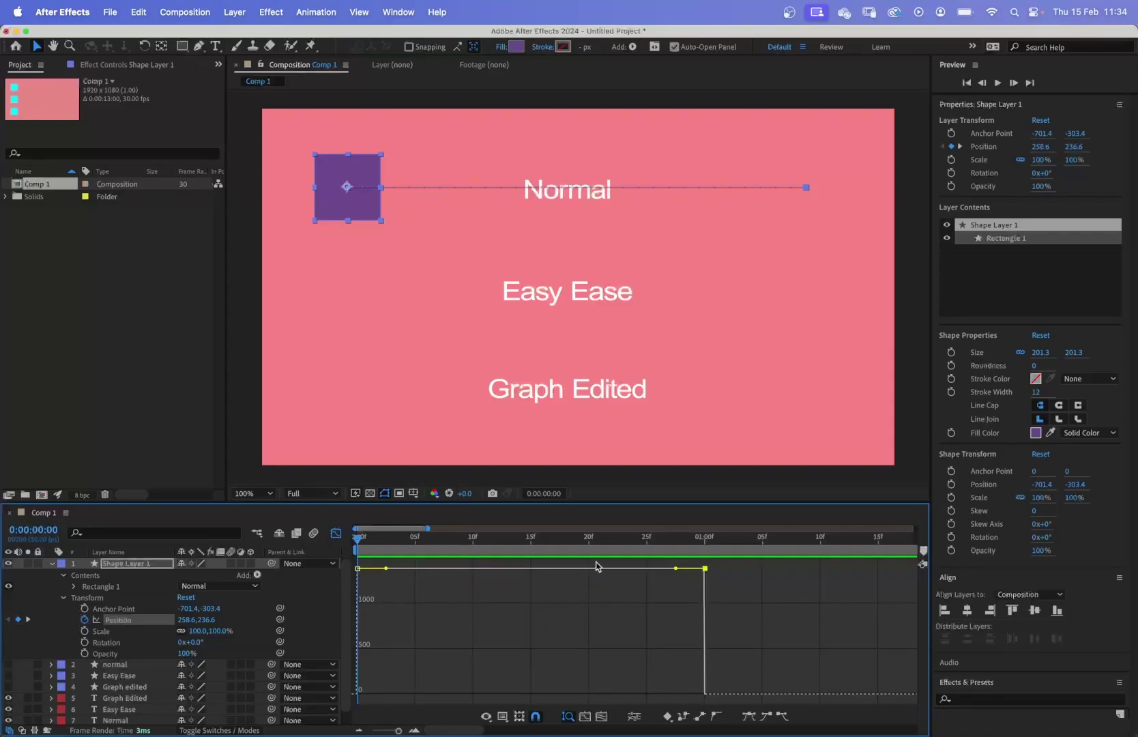
Step: Check which properties the Graph Editor is set to show
{"action": "left_click", "coordinate": [497, 718]}
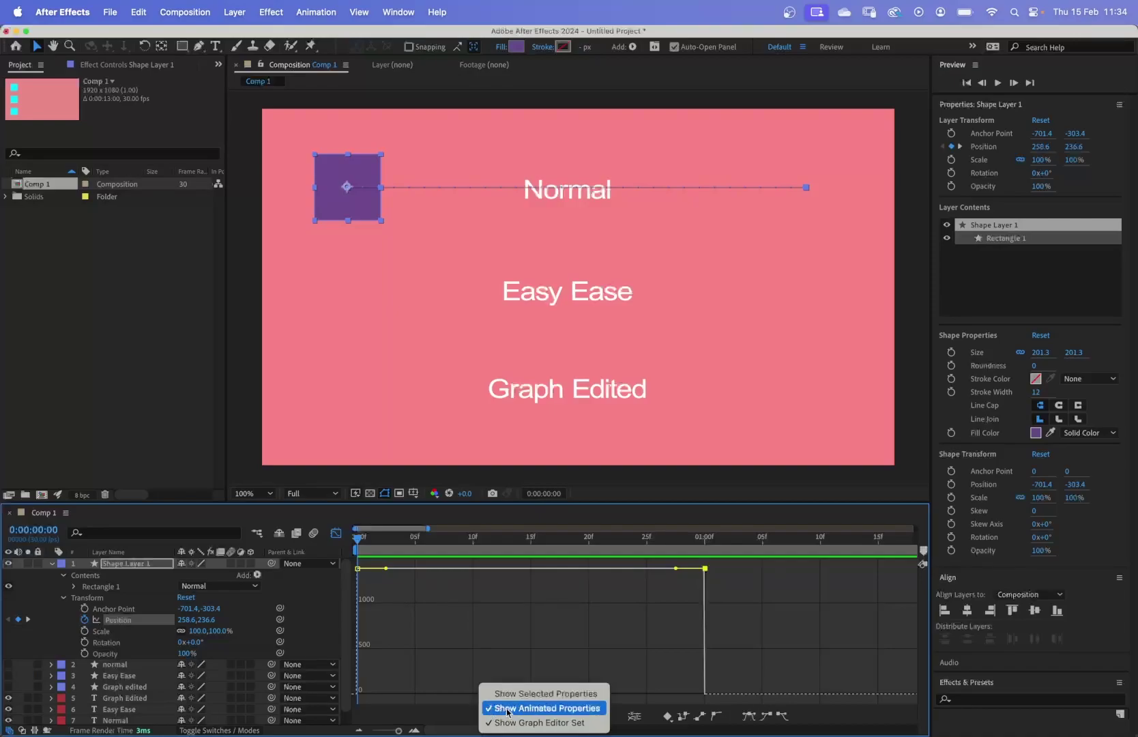
{"action": "left_click", "coordinate": [529, 723]}
{"action": "left_click", "coordinate": [483, 718]}
{"action": "left_click", "coordinate": [467, 687]}
Step: Display the Position animation as a value graph and scrub the curve between 0:00:00:00 and 0:00:00:28
{"action": "left_click", "coordinate": [504, 716]}
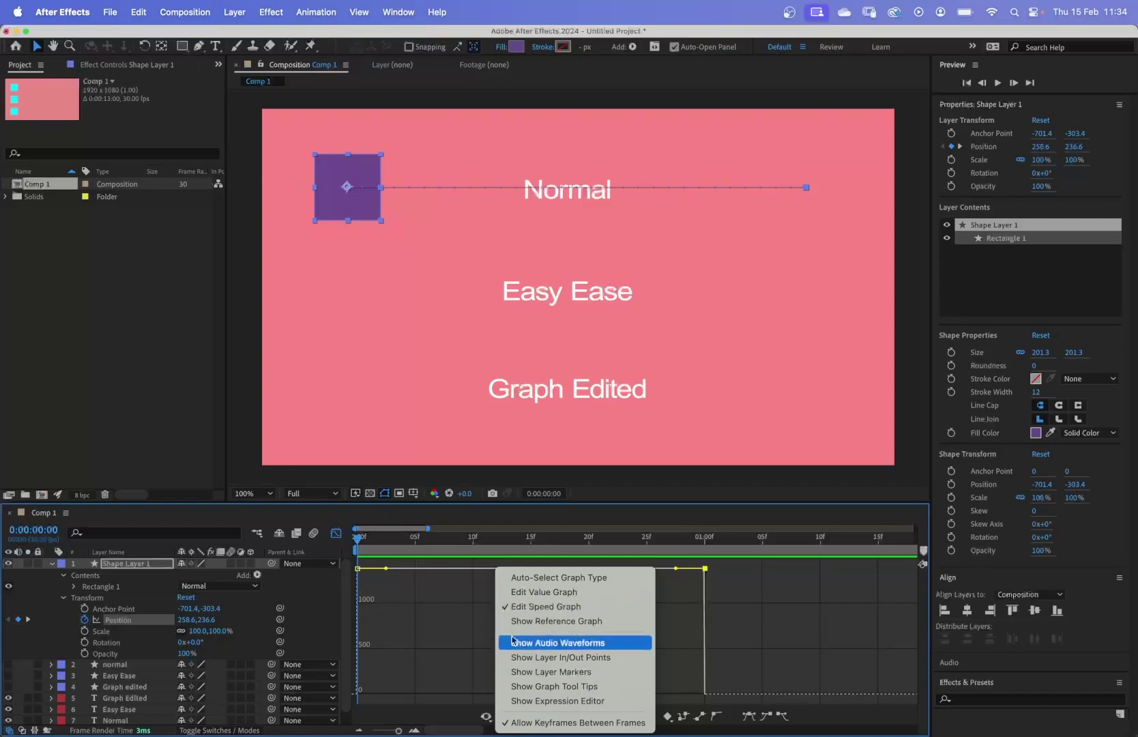
{"action": "left_click", "coordinate": [521, 607]}
{"action": "left_click", "coordinate": [504, 715]}
{"action": "left_click", "coordinate": [502, 642]}
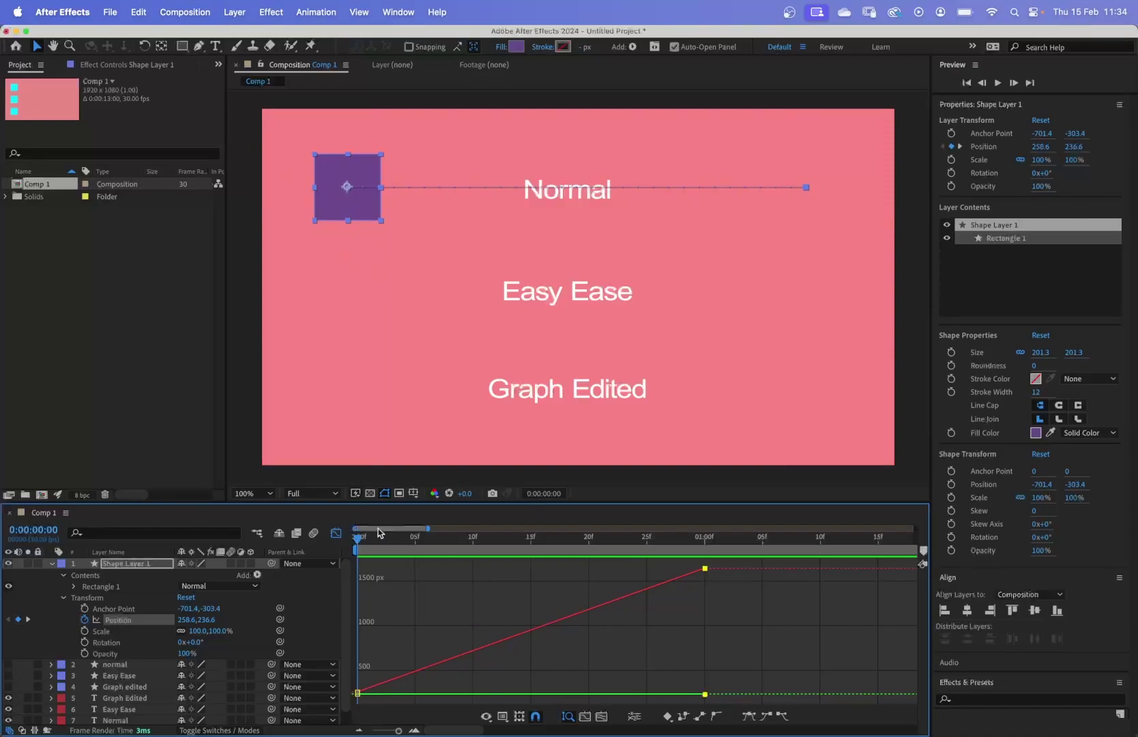
{"action": "left_click_drag", "start_coordinate": [359, 542], "coordinate": [680, 555]}
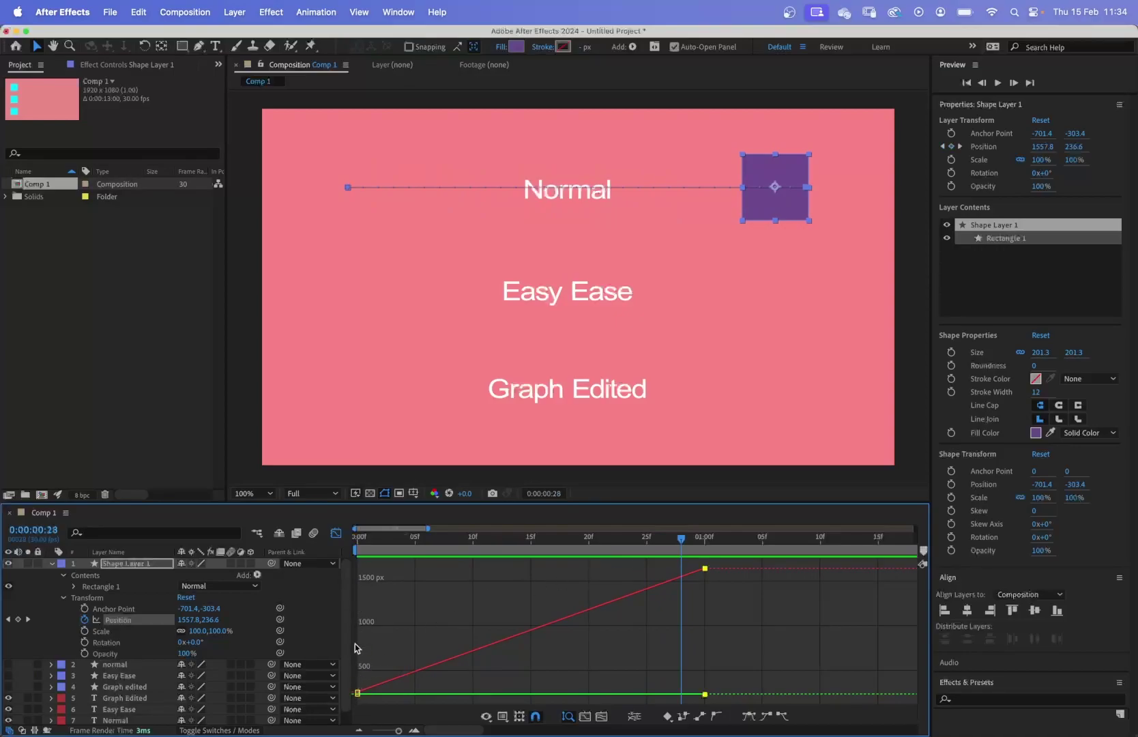
{"action": "left_click_drag", "start_coordinate": [681, 538], "coordinate": [356, 602]}
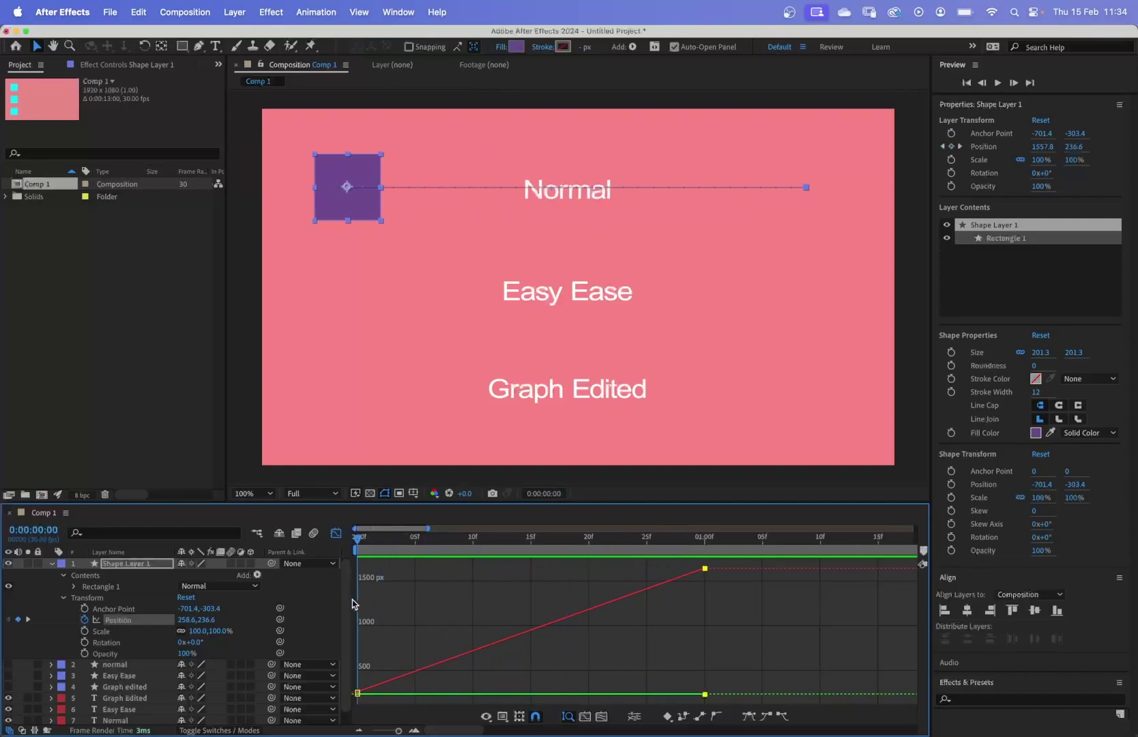
{"action": "left_click_drag", "start_coordinate": [357, 546], "coordinate": [449, 569]}
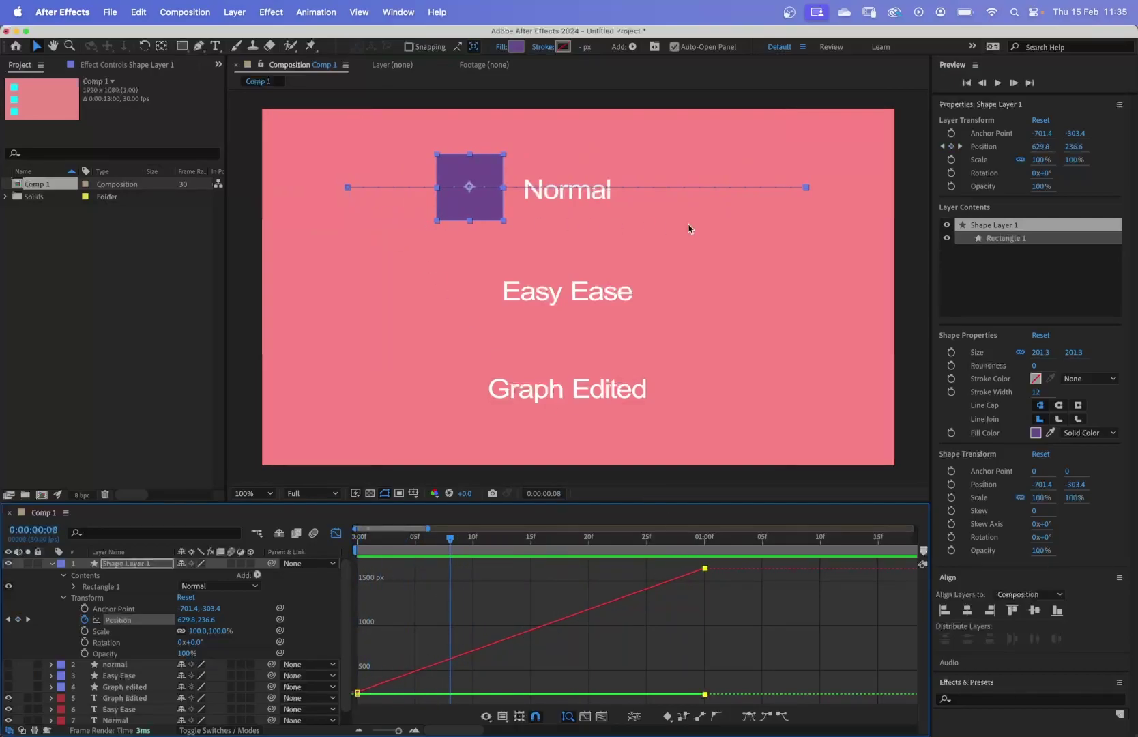
{"action": "left_click_drag", "start_coordinate": [451, 554], "coordinate": [357, 559]}
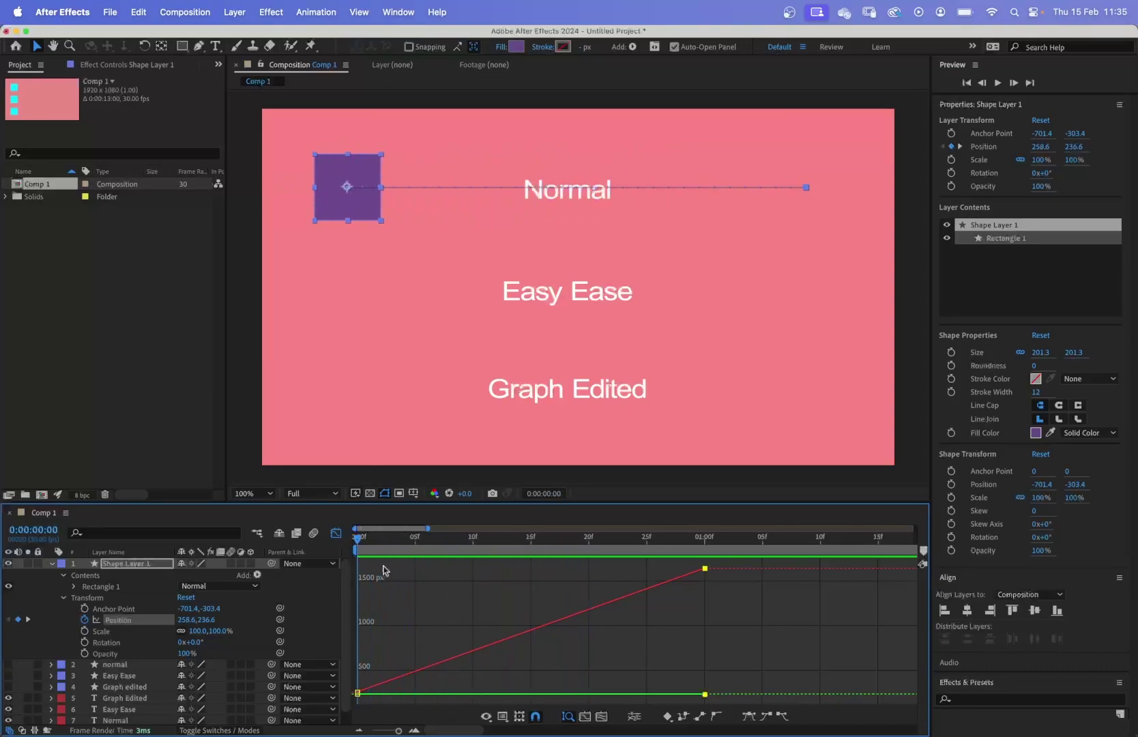
Step: Switch the Graph Editor to Edit Speed Graph and enlarge the timeline area
{"action": "left_click", "coordinate": [502, 718]}
{"action": "left_click", "coordinate": [520, 607]}
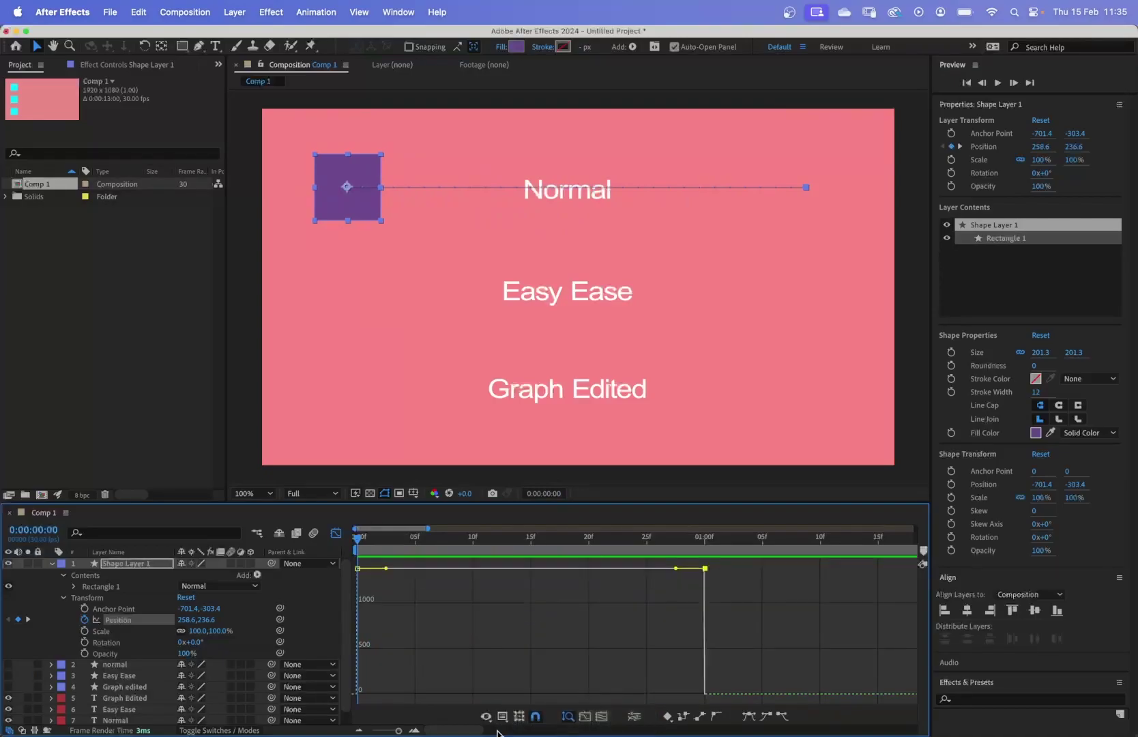
{"action": "left_click_drag", "start_coordinate": [430, 502], "coordinate": [408, 430]}
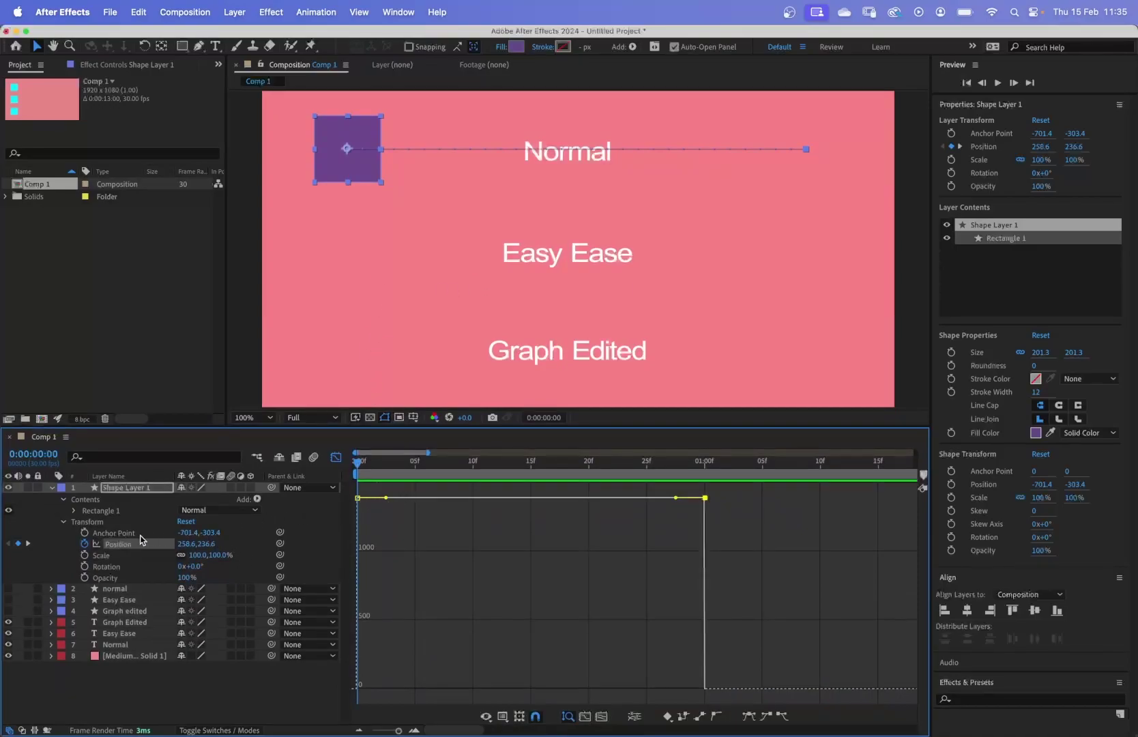
Step: Leave the Graph Editor and set Shape Layer 1's vertical Anchor Point value to -633.4, placing the square level with the Easy Ease text
{"action": "left_click", "coordinate": [336, 457]}
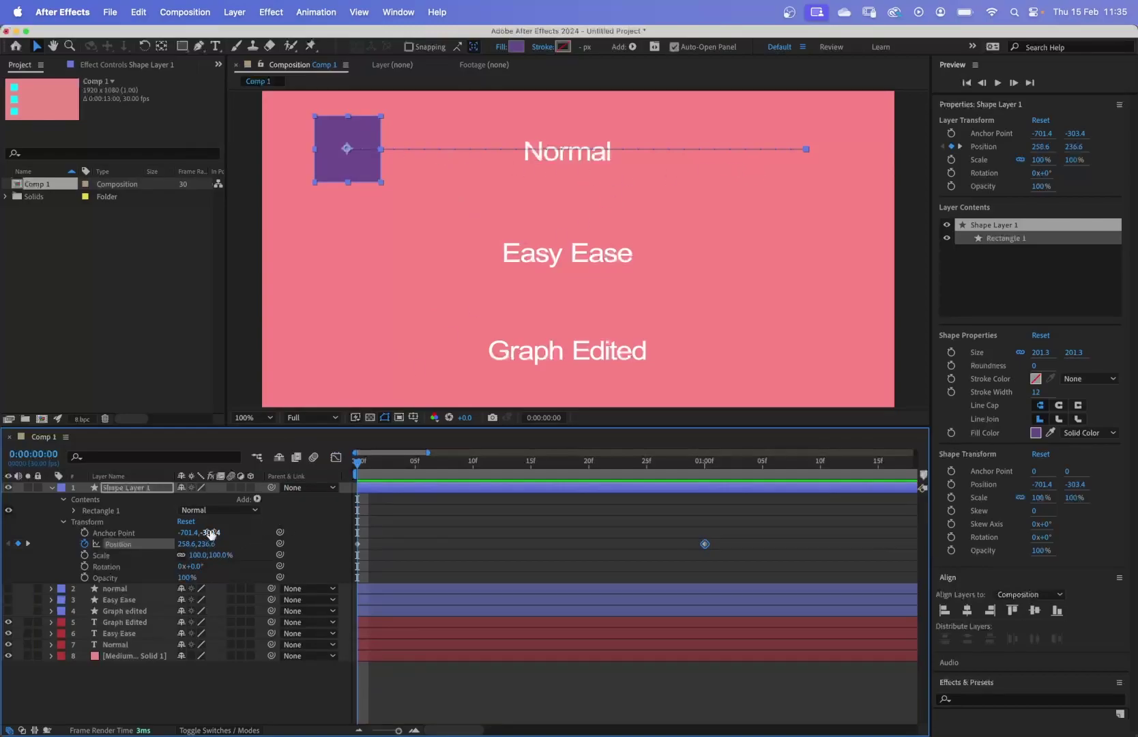
{"action": "left_click_drag", "start_coordinate": [208, 532], "coordinate": [2, 542]}
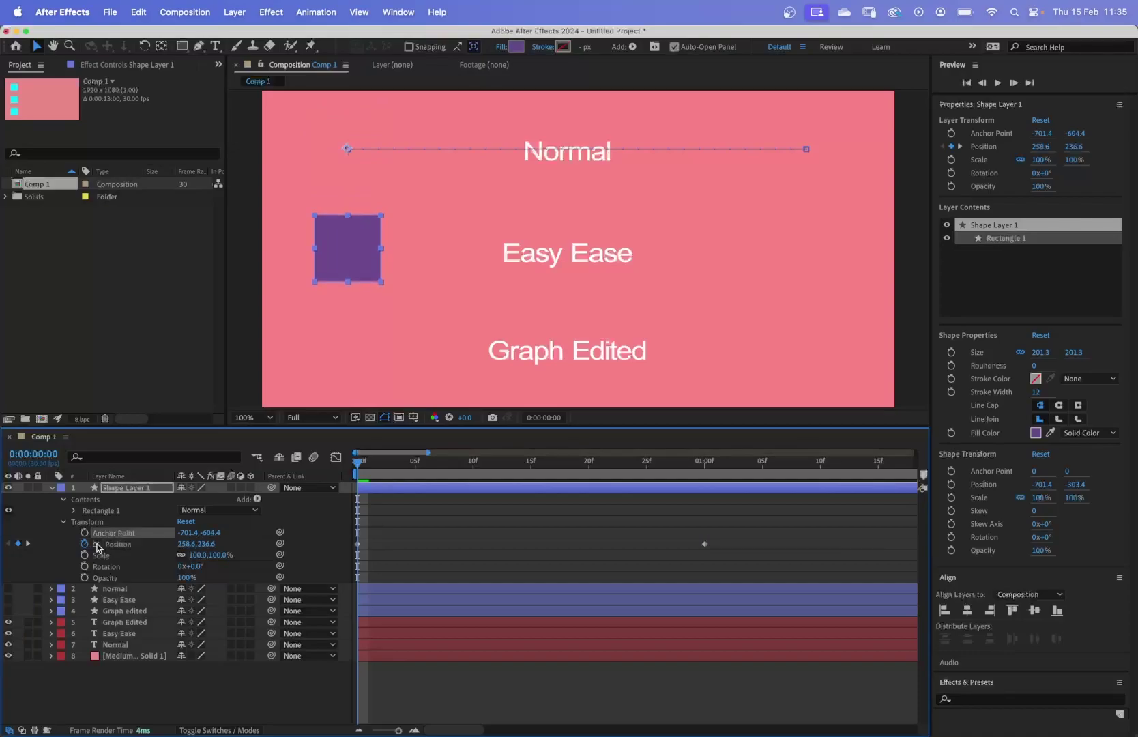
{"action": "left_click_drag", "start_coordinate": [208, 532], "coordinate": [190, 533]}
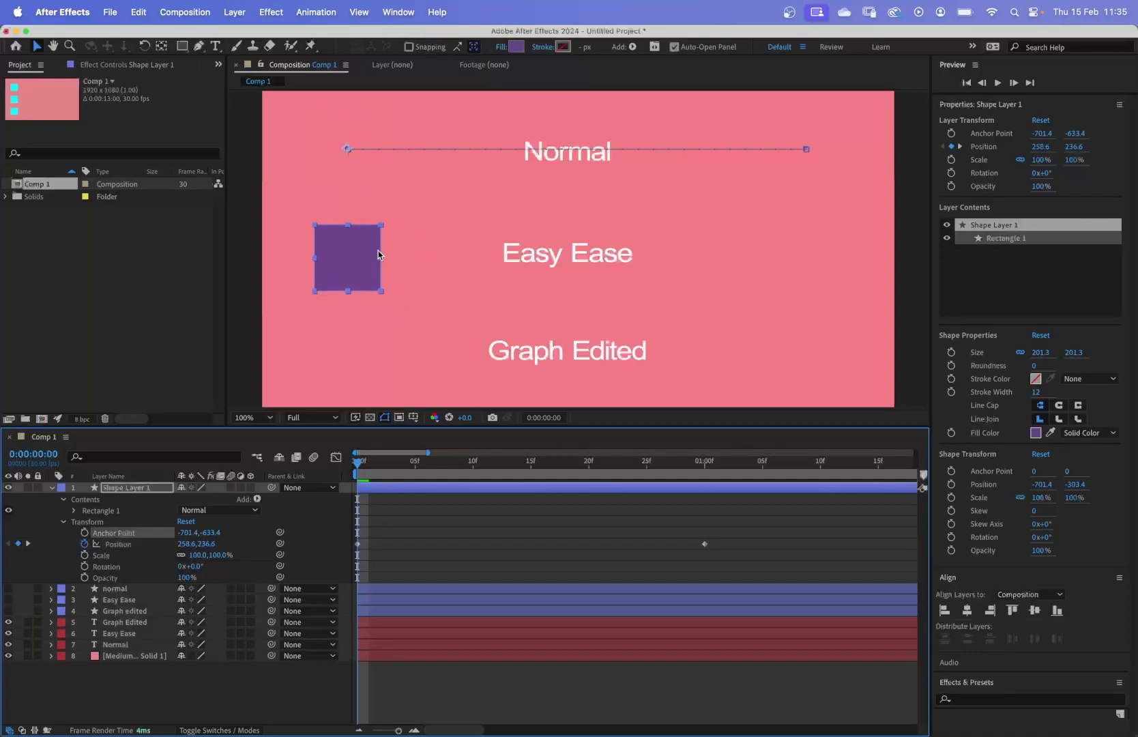
Step: Preview and scrub the square's linear motion beside the Easy Ease text, returning to the first frame
{"action": "key", "text": "space"}
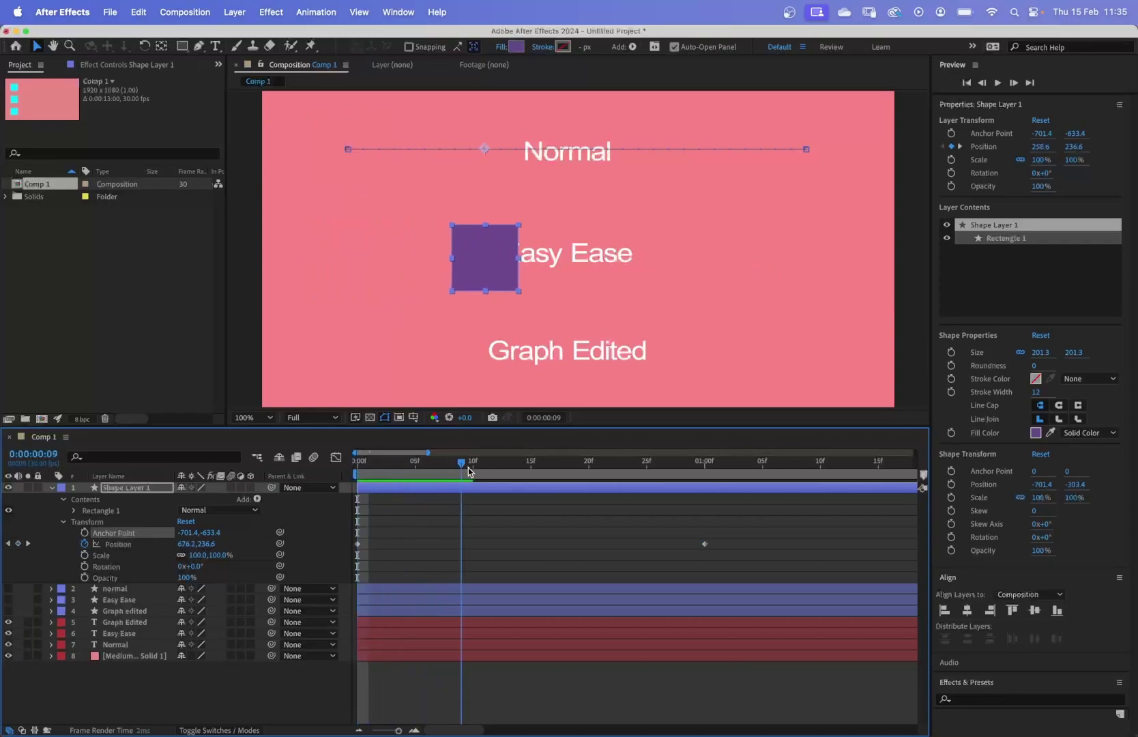
{"action": "key", "text": "space"}
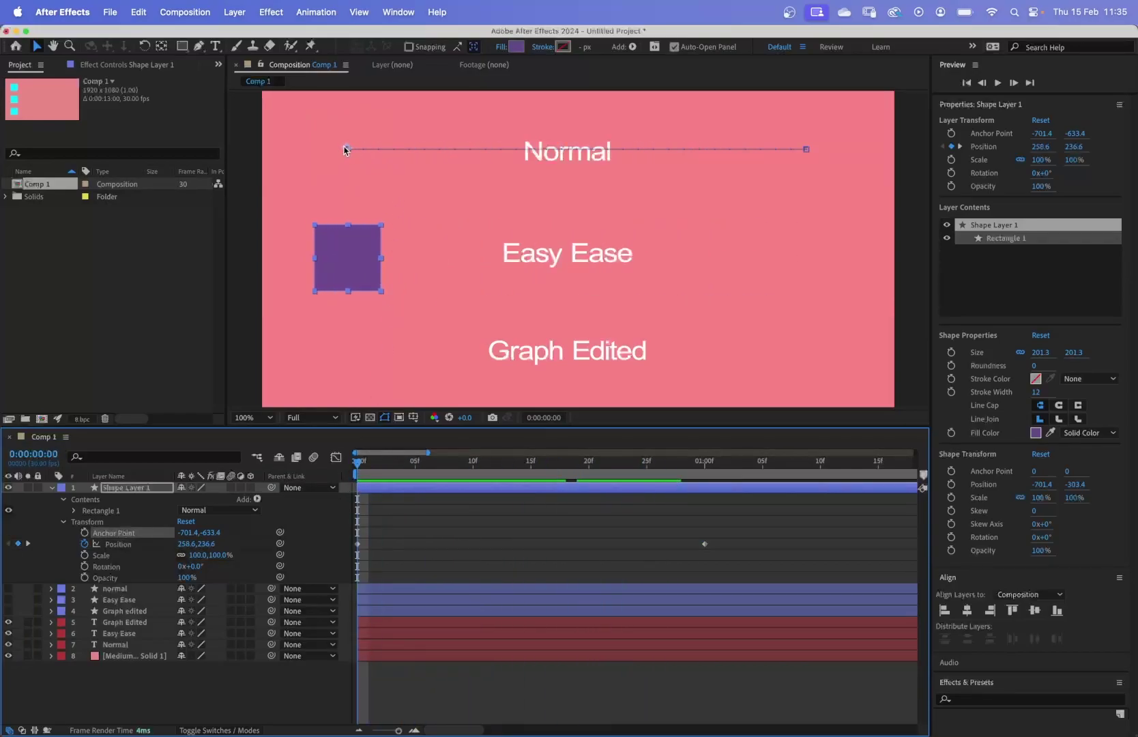
{"action": "left_click_drag", "start_coordinate": [355, 466], "coordinate": [657, 503]}
{"action": "key", "text": "Home"}
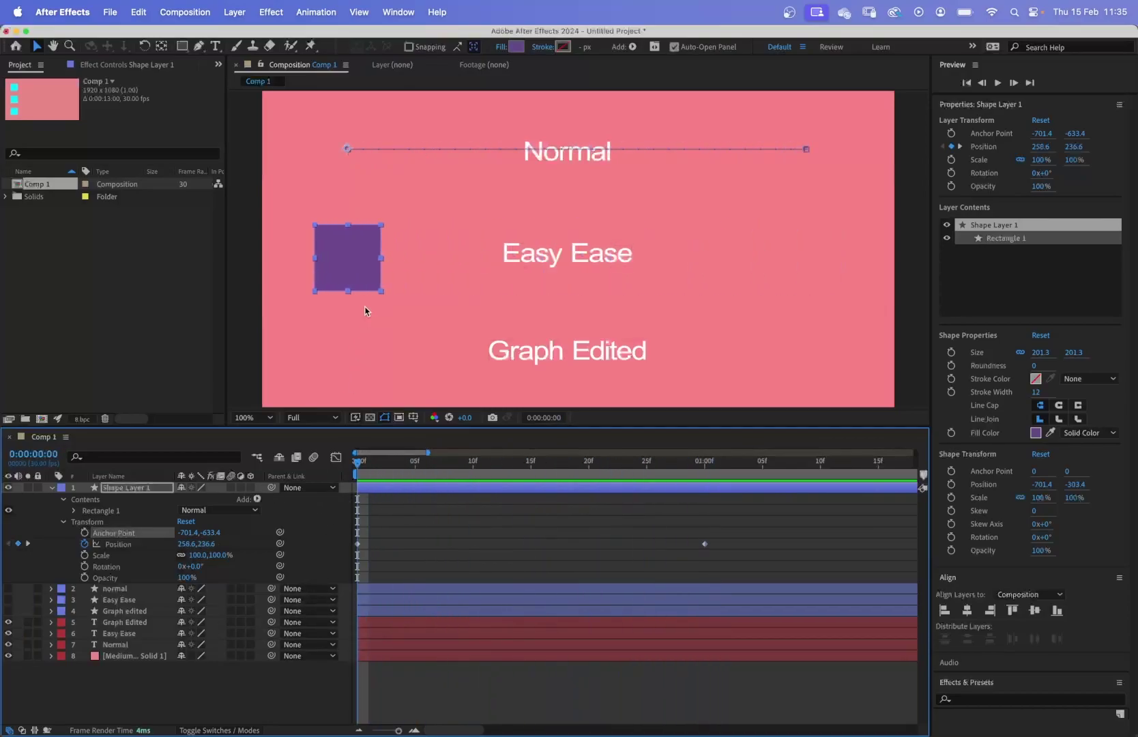
{"action": "left_click_drag", "start_coordinate": [359, 468], "coordinate": [346, 504]}
Step: Apply Easy Ease to both of Shape Layer 1's Position keyframes
{"action": "left_click_drag", "start_coordinate": [720, 562], "coordinate": [356, 523]}
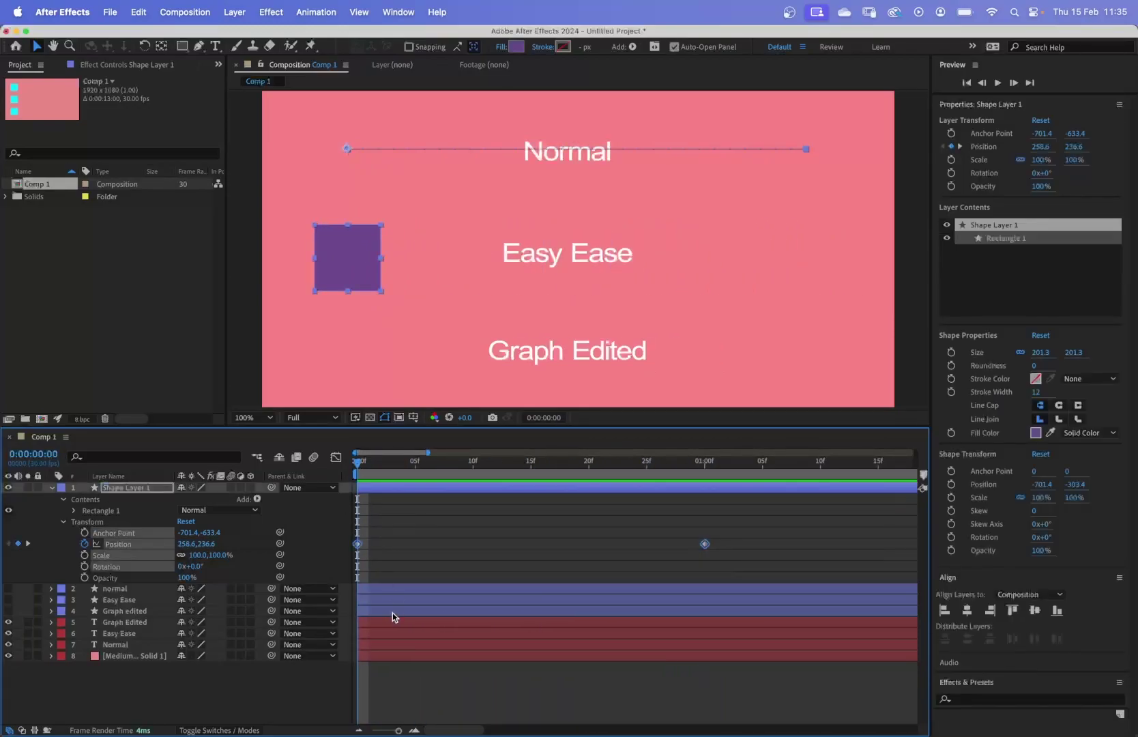
{"action": "right_click", "coordinate": [705, 543]}
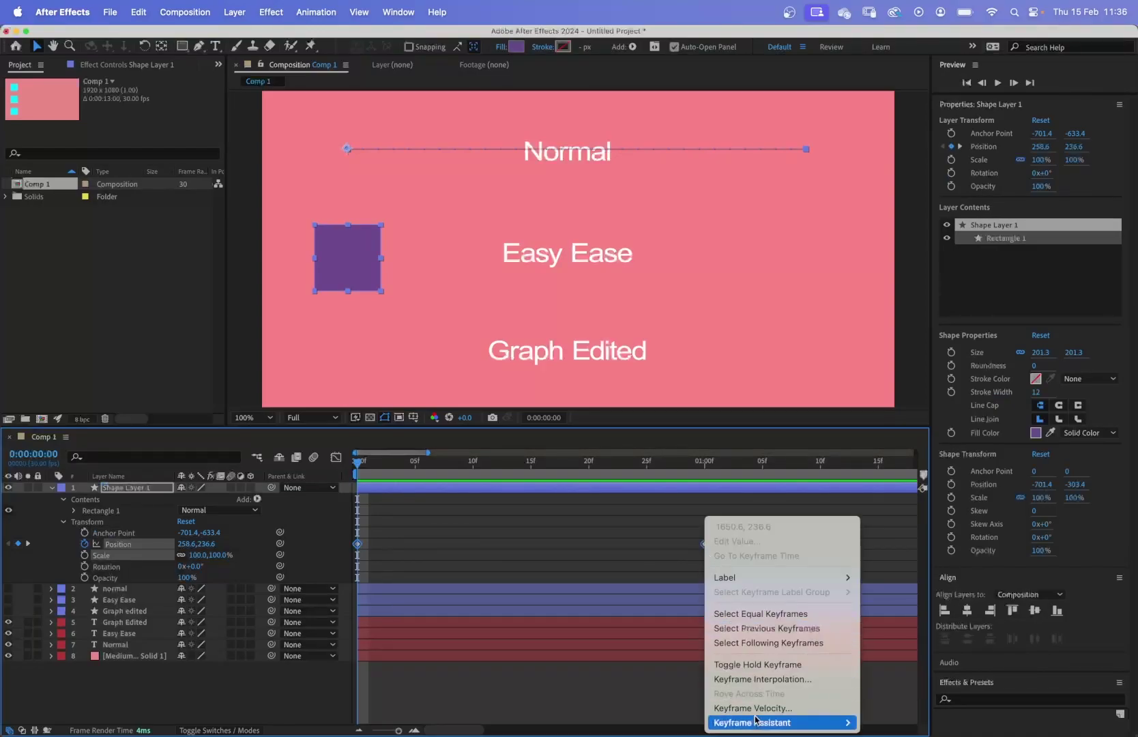
{"action": "mouse_move", "coordinate": [756, 723]}
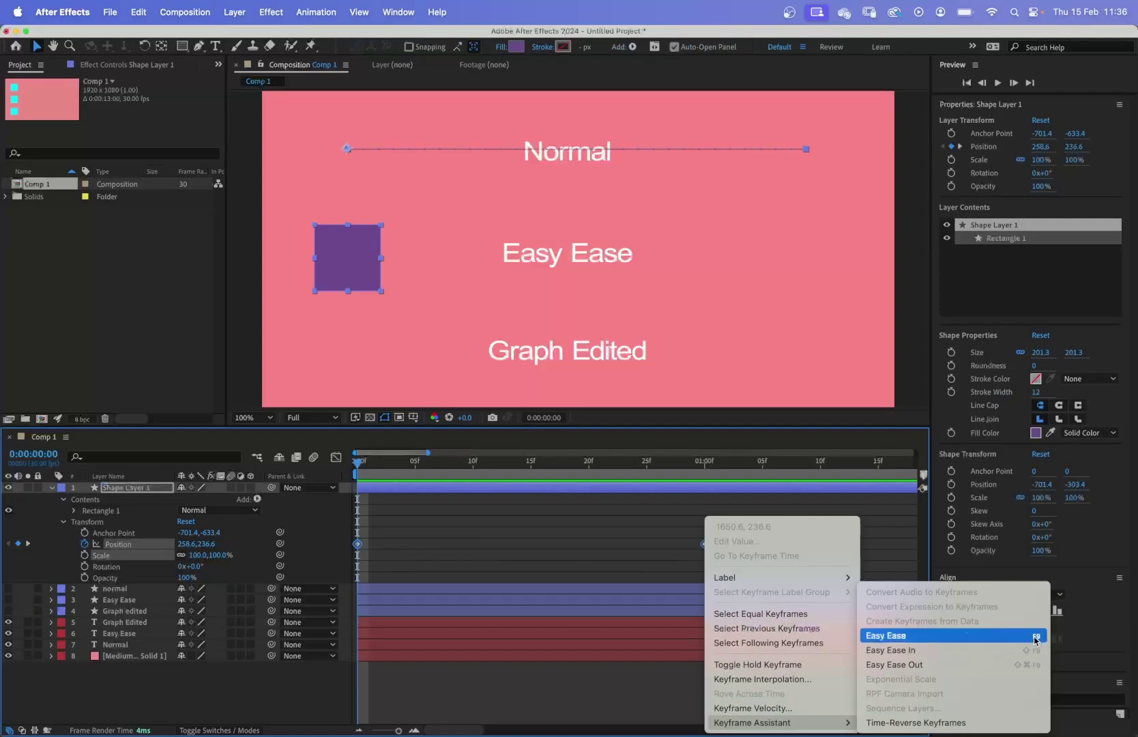
{"action": "left_click", "coordinate": [881, 641]}
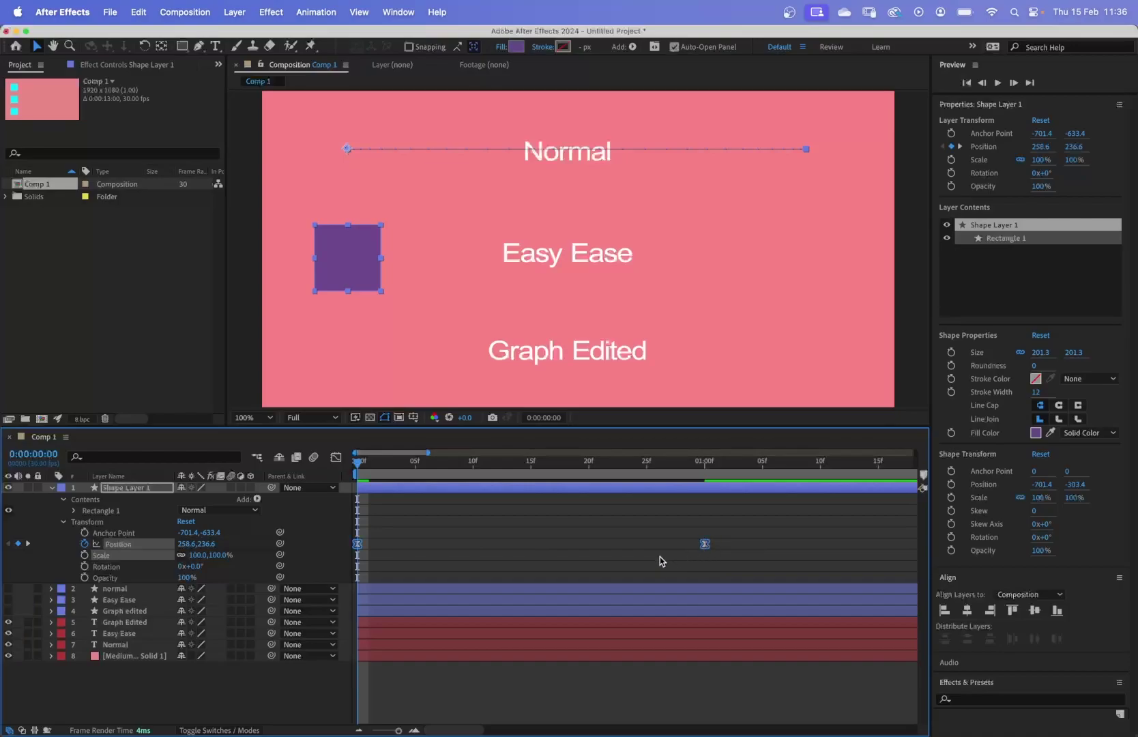
Step: Preview the eased square animation from the first frame and show its Position speed graph
{"action": "key", "text": "space"}
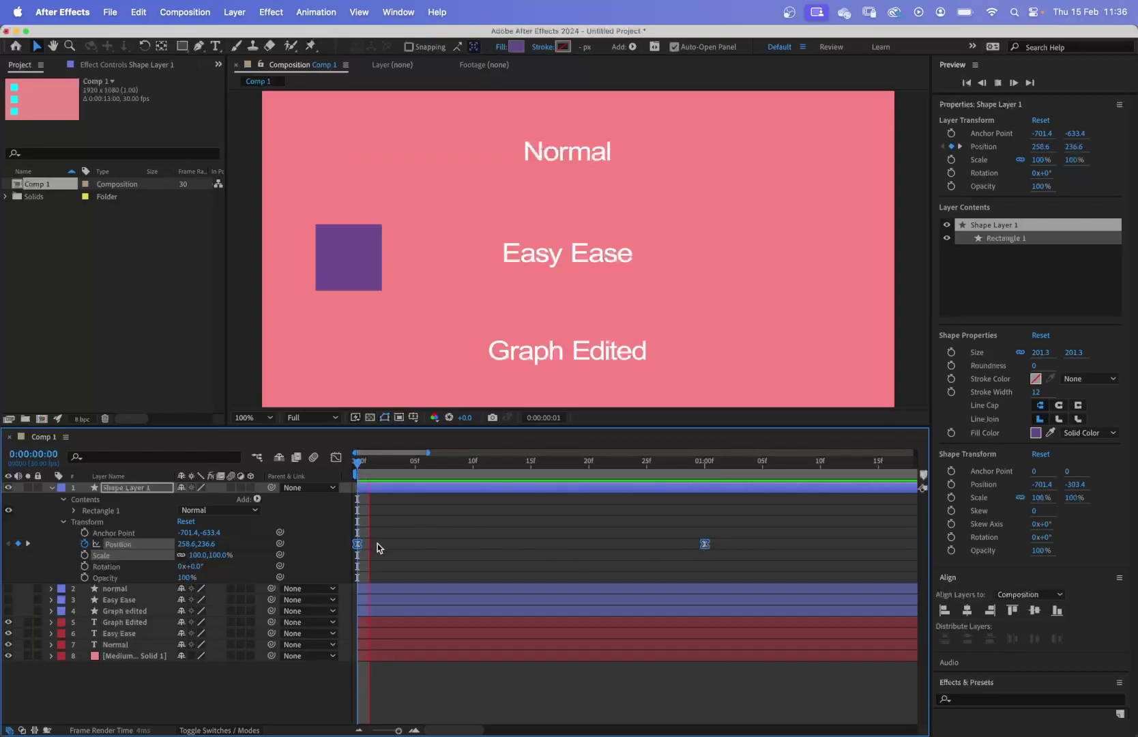
{"action": "key", "text": "space"}
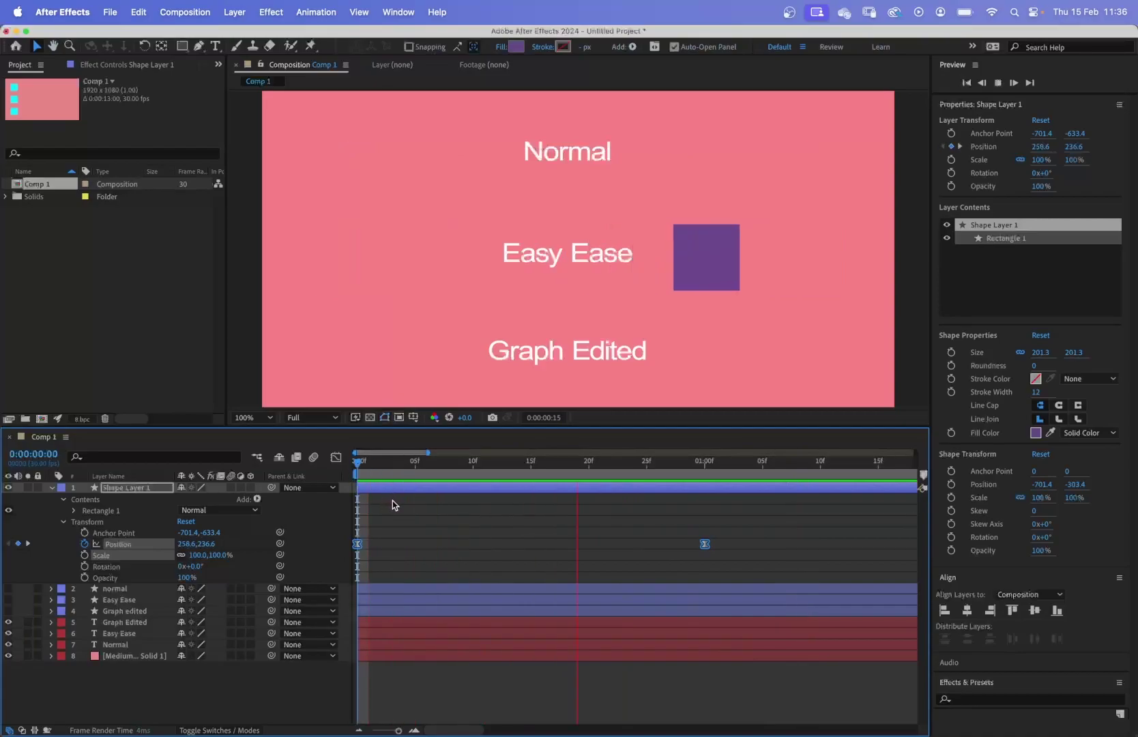
{"action": "key", "text": "space"}
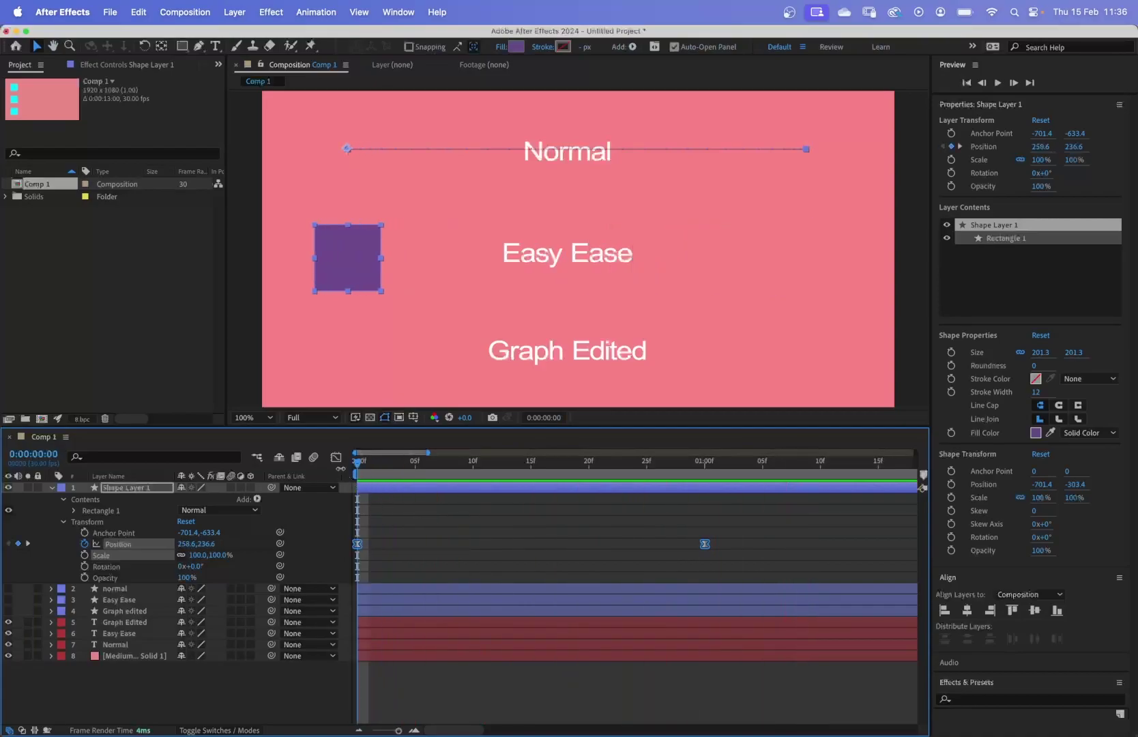
{"action": "left_click", "coordinate": [336, 457]}
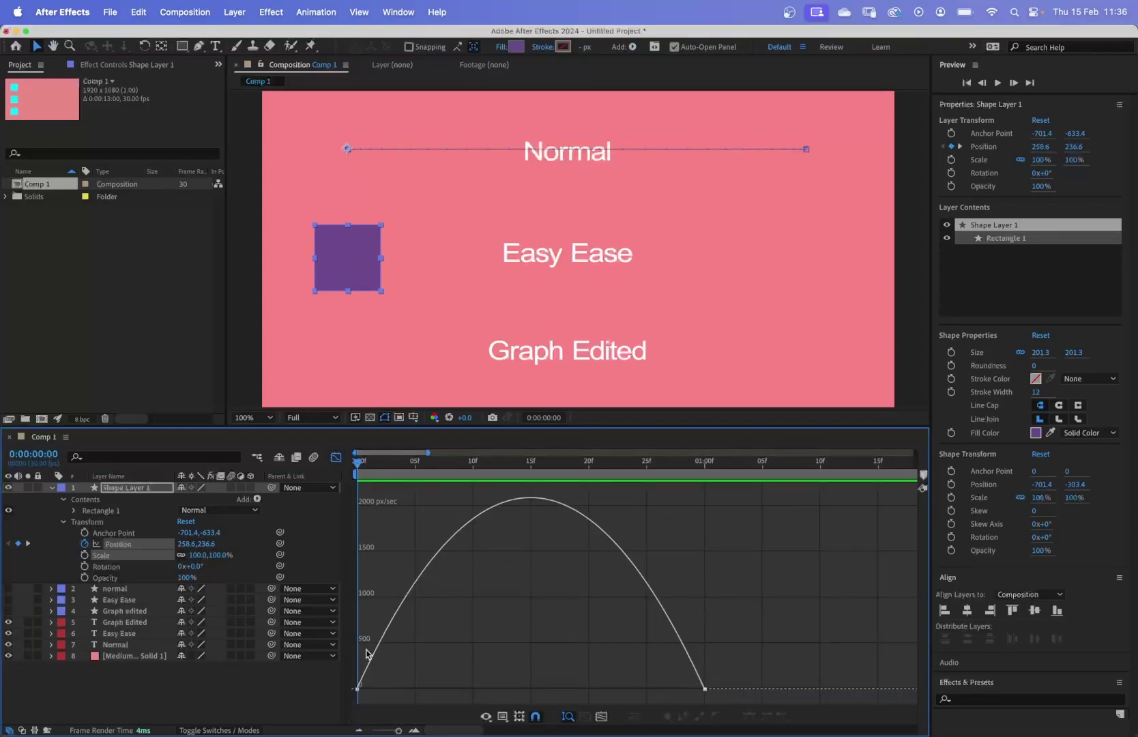
Step: Undo the Easy Ease on both of Shape Layer 1's Position keyframes, restoring linear keyframes
{"action": "key", "text": "super+a"}
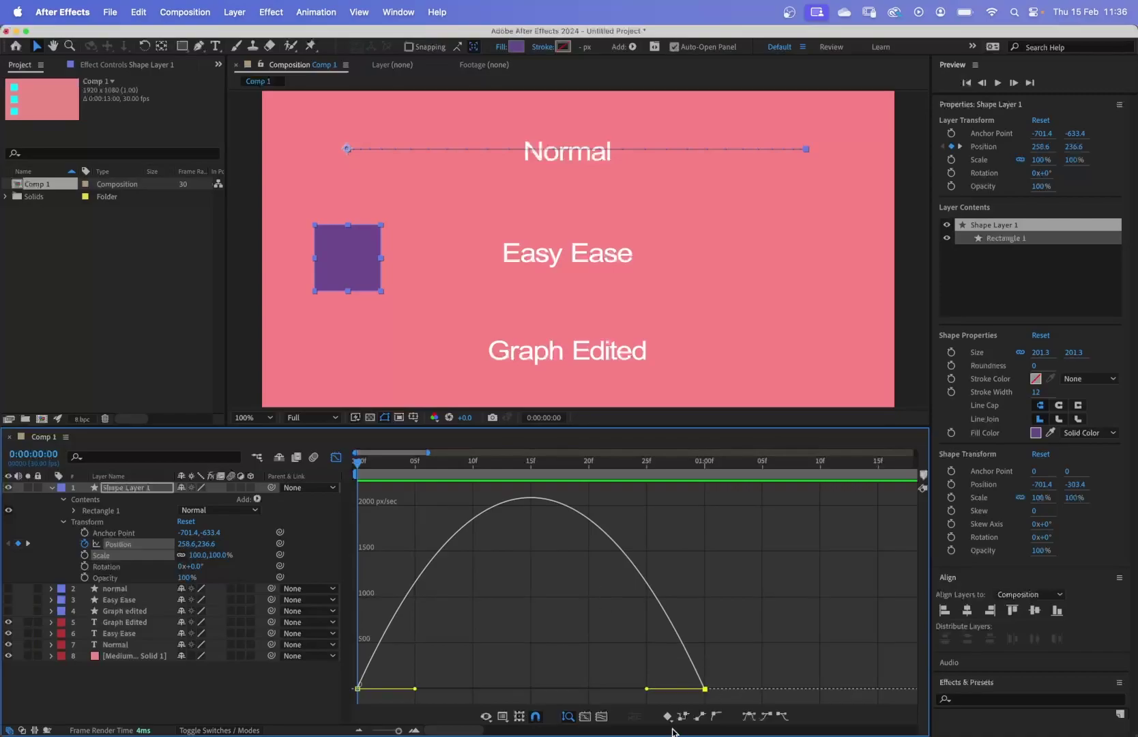
{"action": "left_click", "coordinate": [749, 716]}
{"action": "left_click", "coordinate": [335, 457]}
{"action": "left_click", "coordinate": [589, 534]}
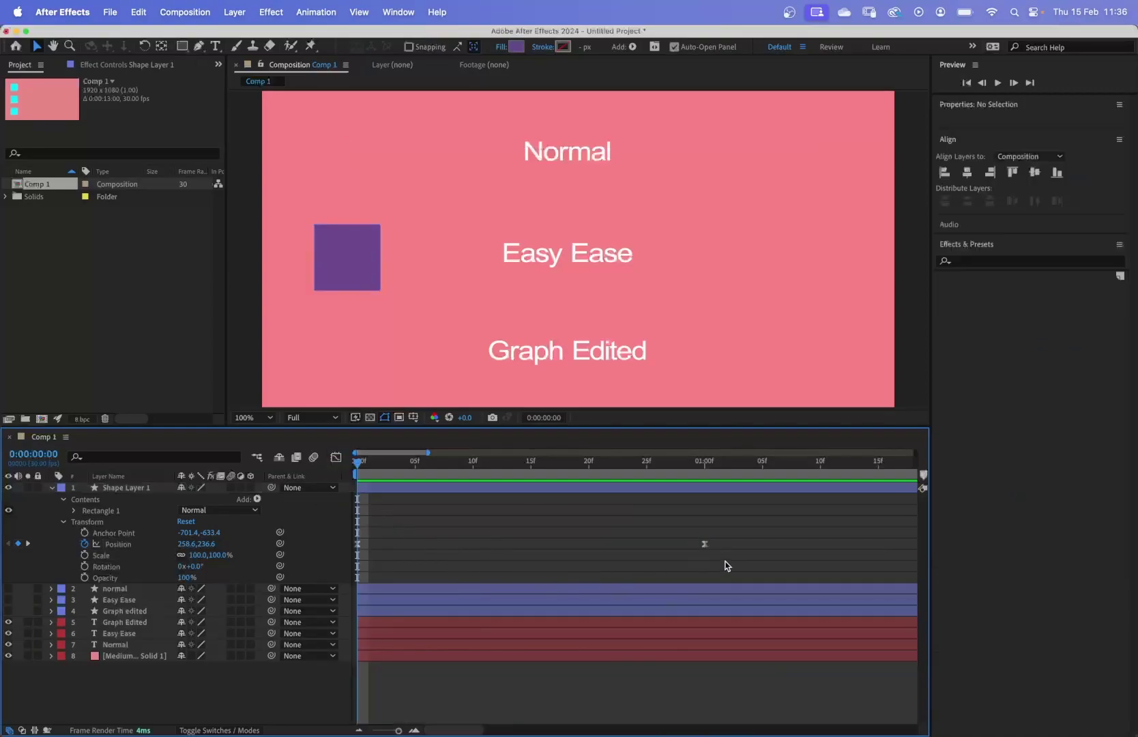
{"action": "left_click", "coordinate": [471, 564]}
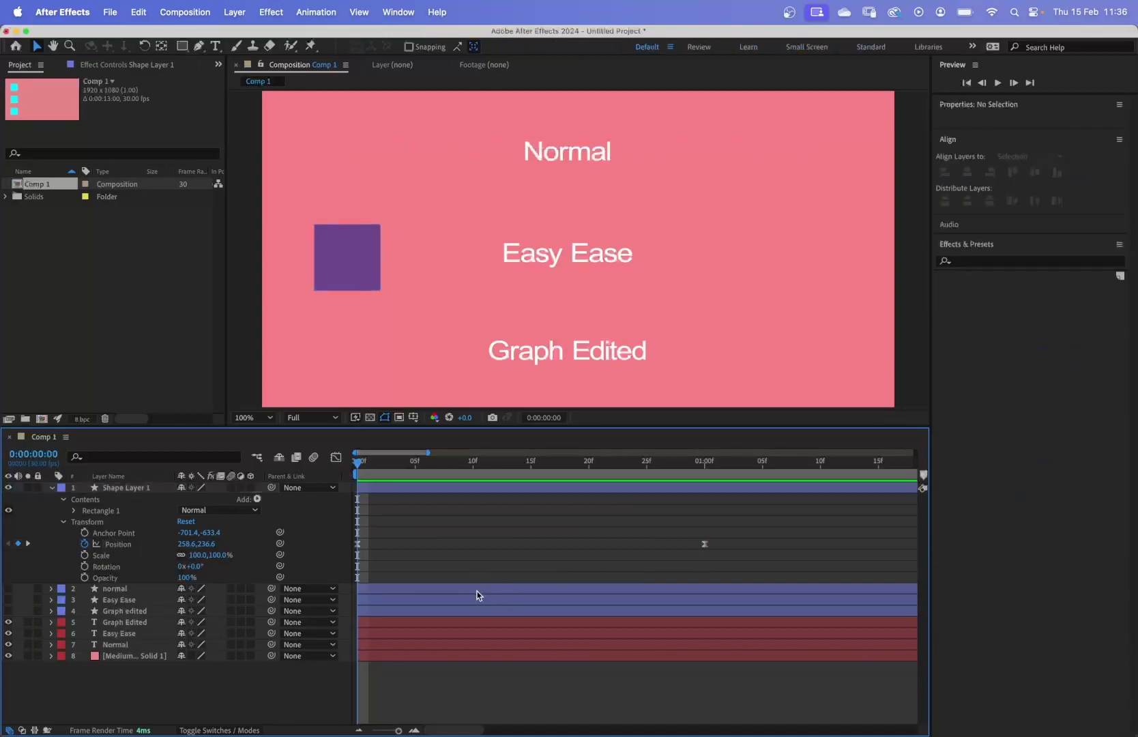
{"action": "key", "text": "super+z"}
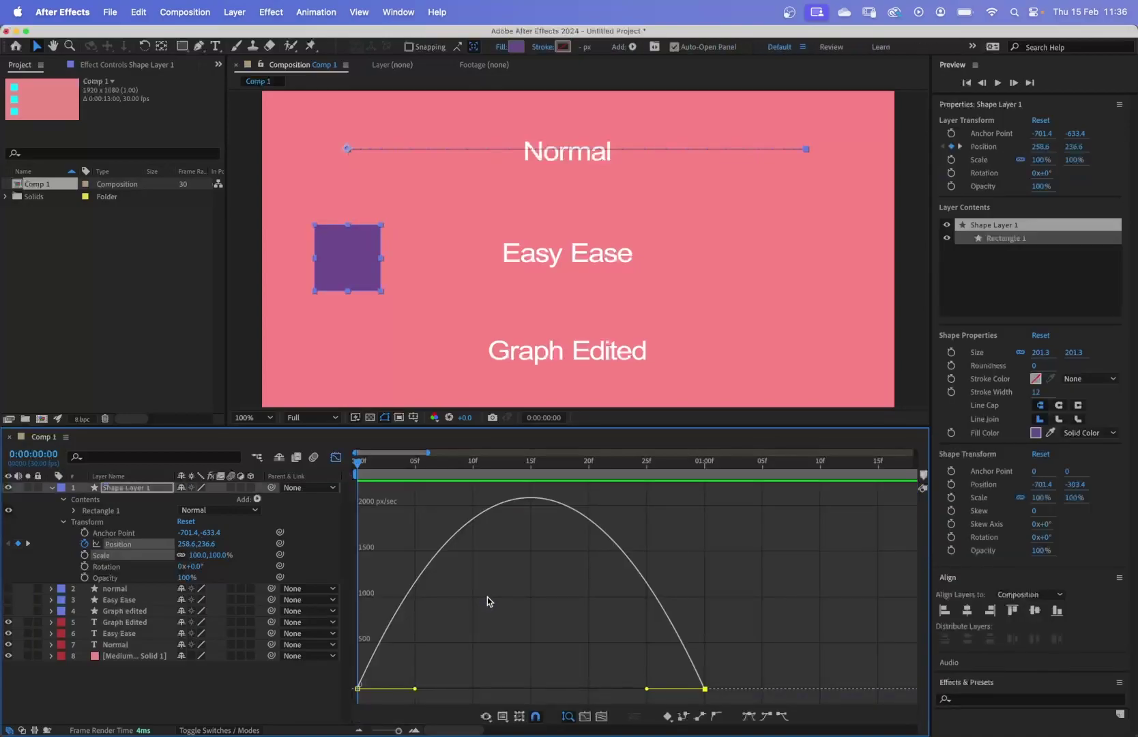
{"action": "key", "text": "super+z"}
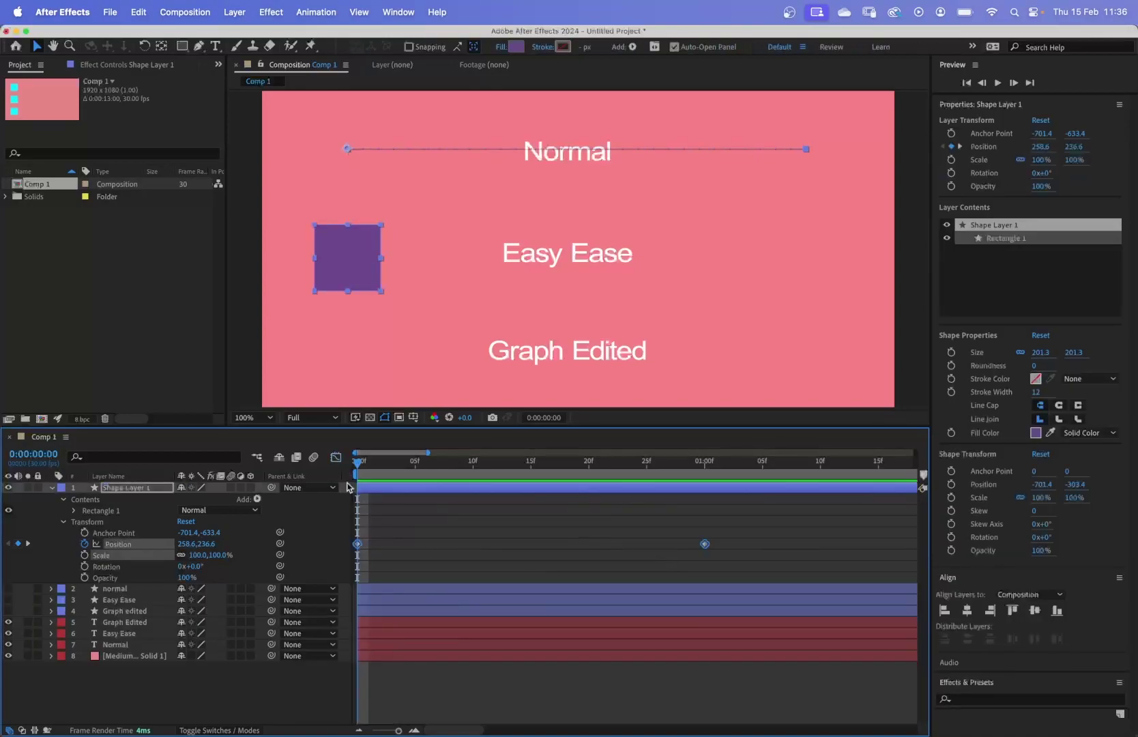
Step: Apply Easy Ease to the last and first Position keyframes one after the other in the Graph Editor
{"action": "left_click", "coordinate": [336, 457]}
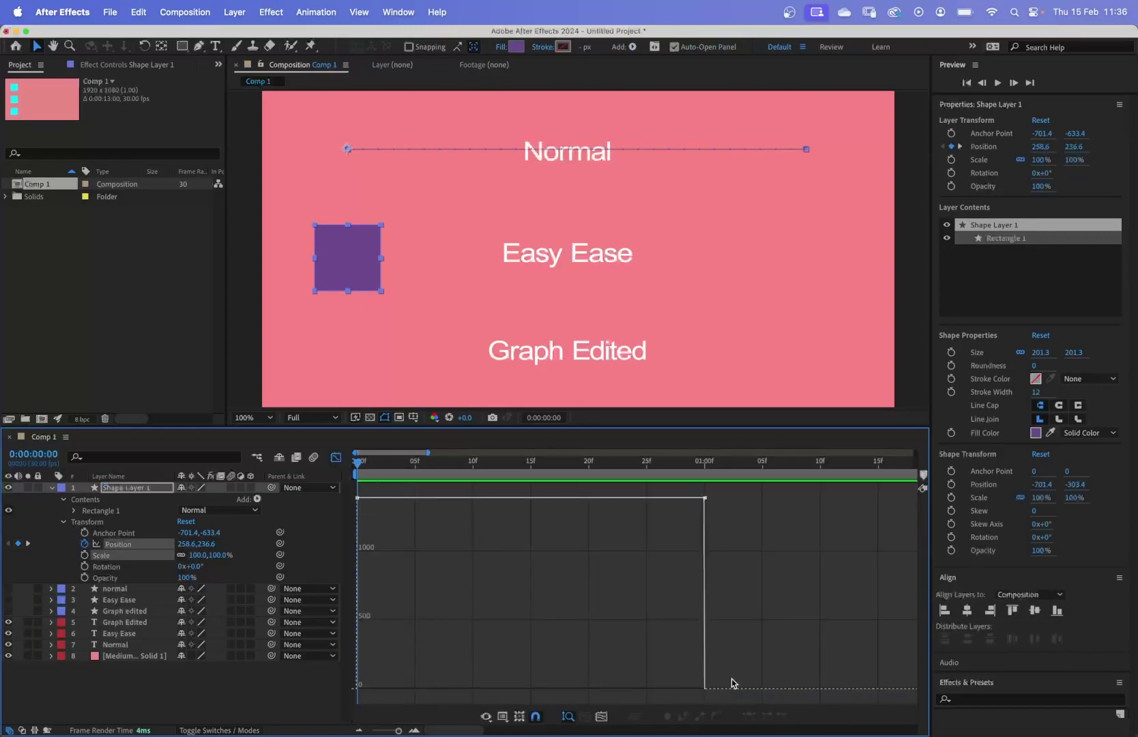
{"action": "left_click", "coordinate": [709, 496]}
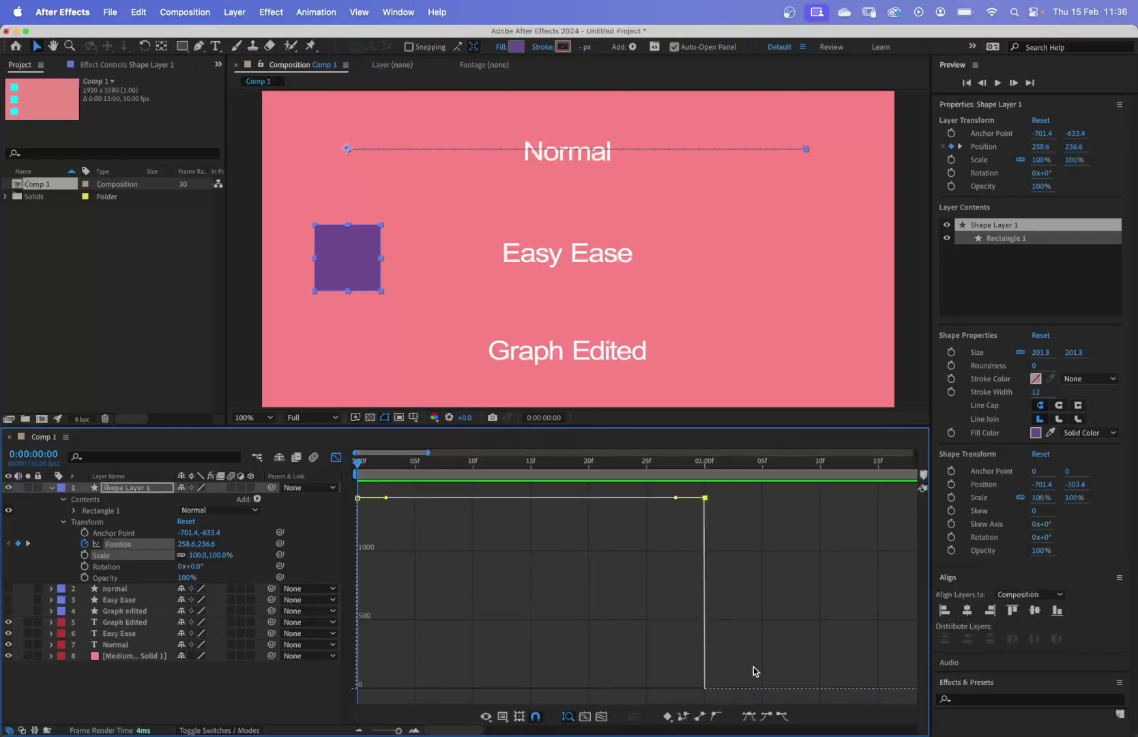
{"action": "left_click", "coordinate": [749, 717]}
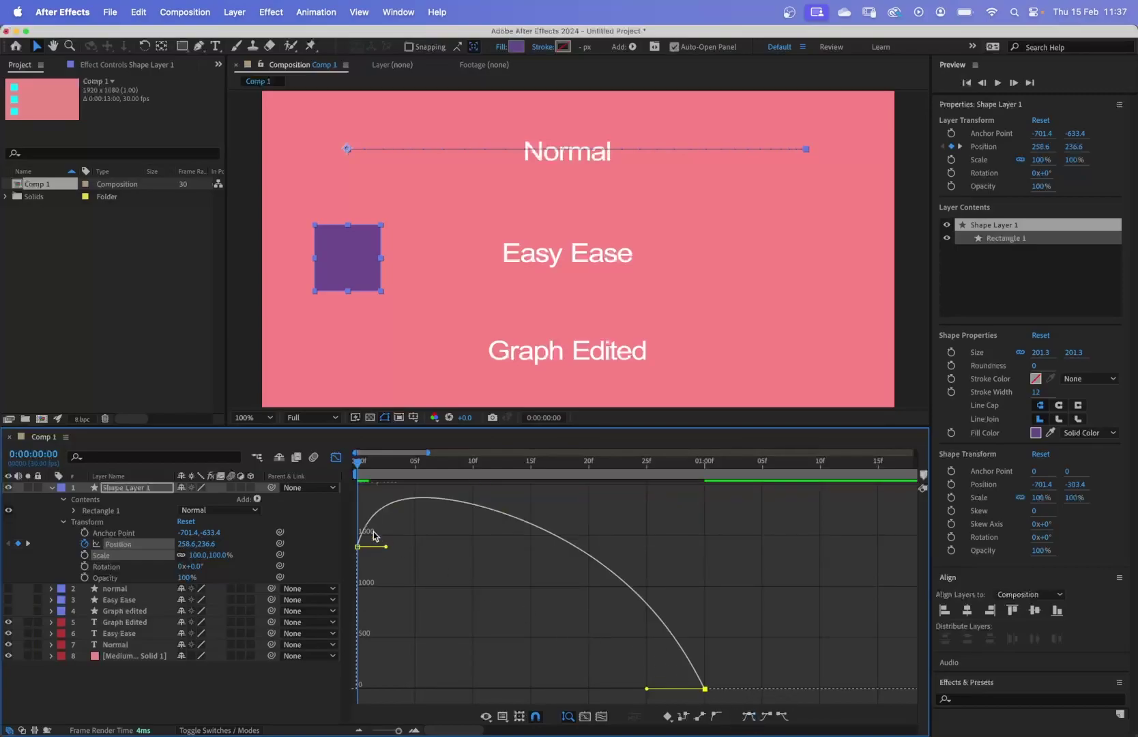
{"action": "left_click", "coordinate": [749, 718]}
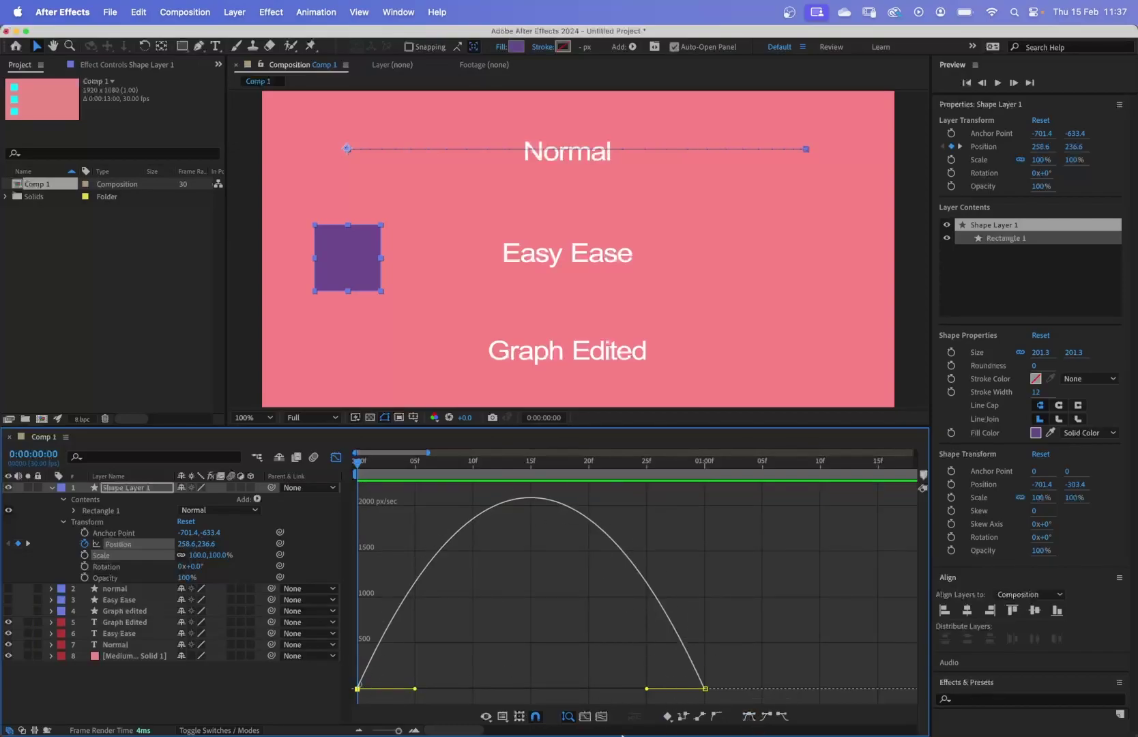
Step: Compare the eased Position keyframes in the layer view with their curve in the Graph Editor
{"action": "left_click", "coordinate": [335, 457]}
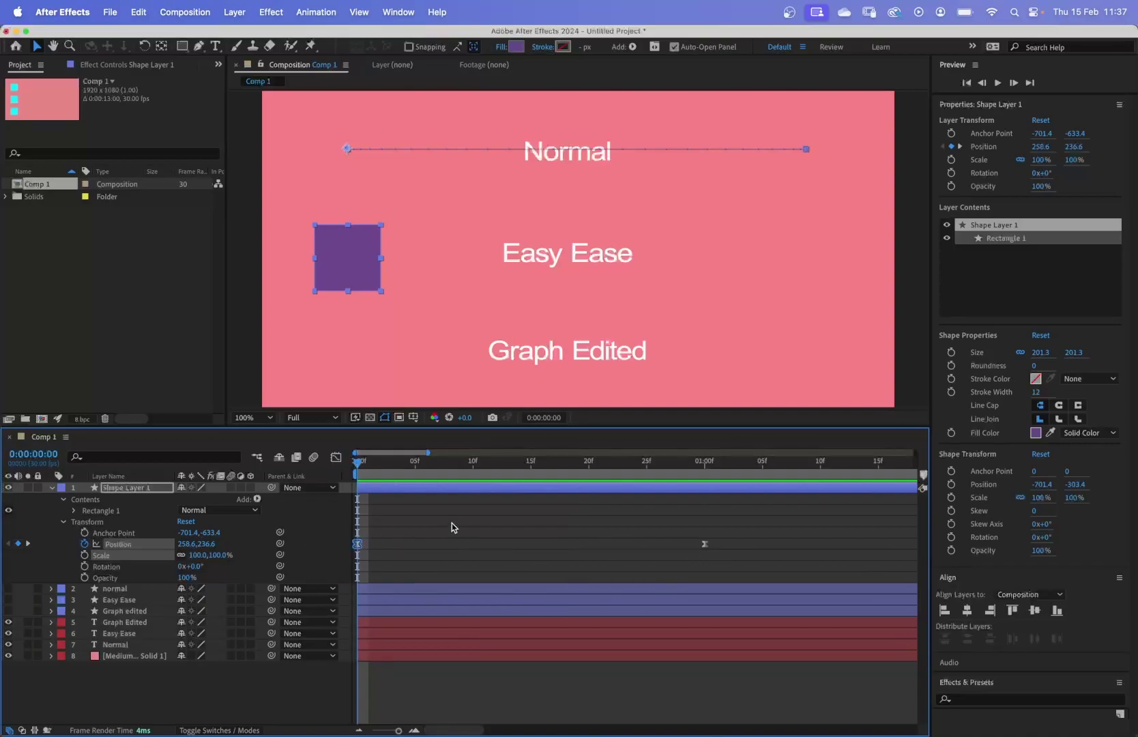
{"action": "left_click", "coordinate": [335, 457]}
{"action": "left_click_drag", "start_coordinate": [359, 469], "coordinate": [361, 517]}
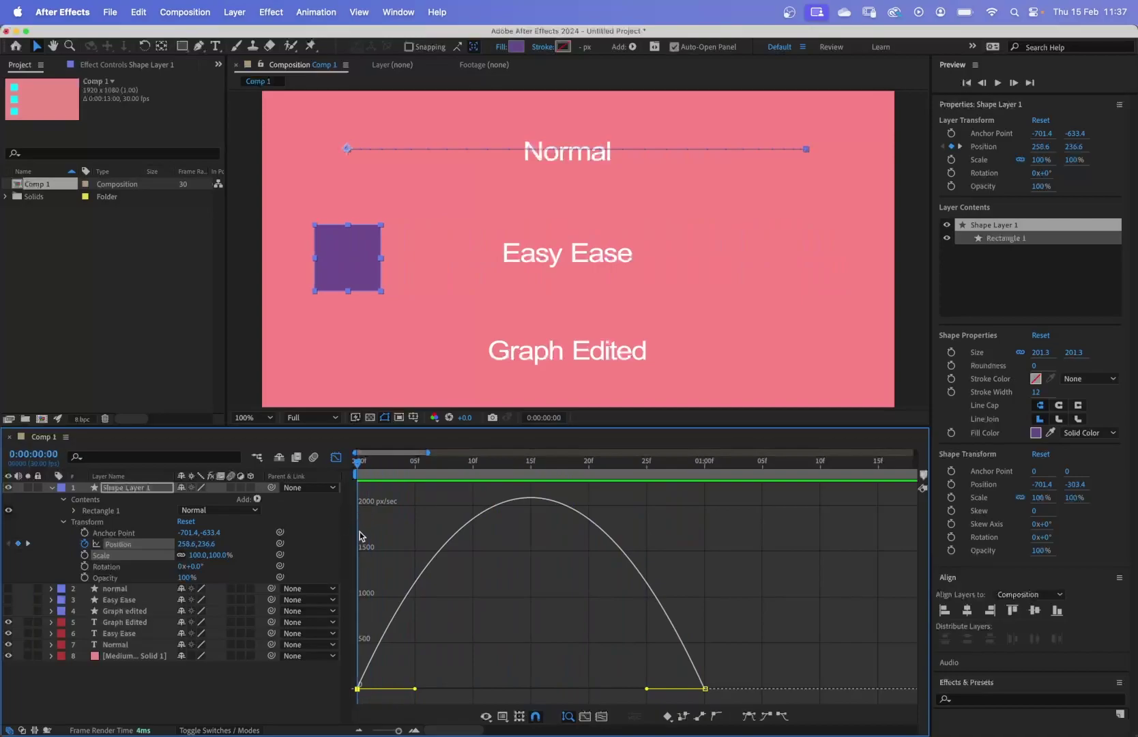
Step: Leave the Graph Editor and set Shape Layer 1's vertical Anchor Point value to -906.4, placing the square level with the Graph Edited text
{"action": "left_click", "coordinate": [336, 457]}
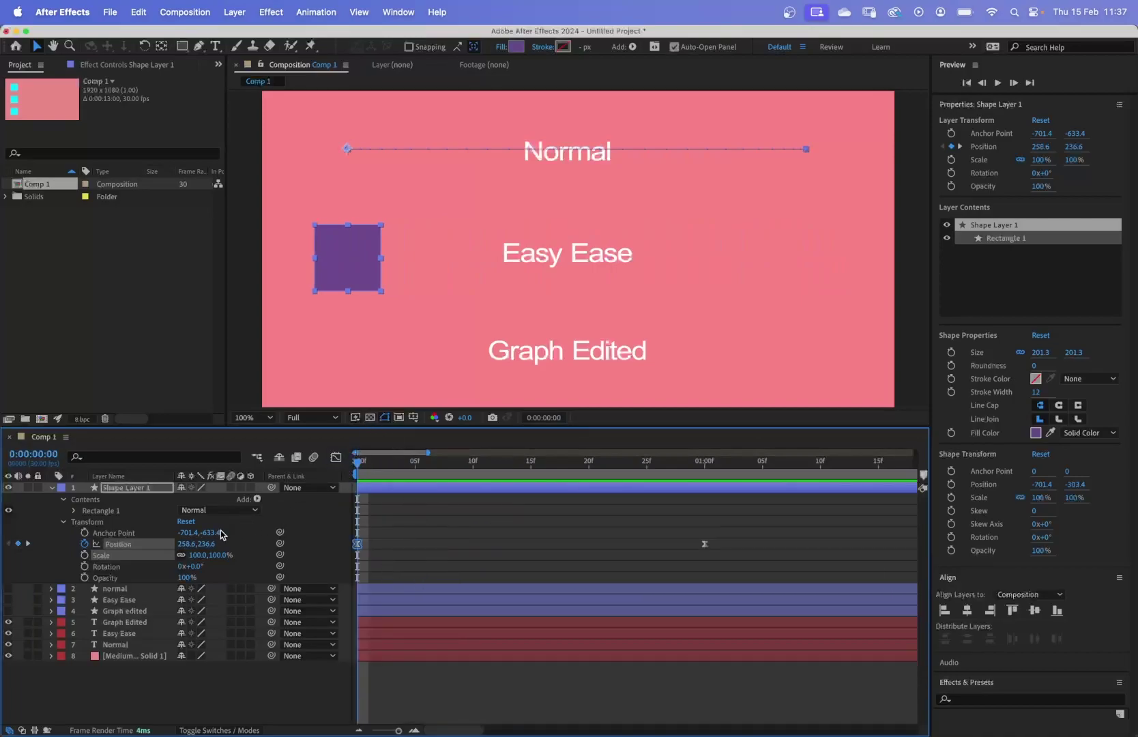
{"action": "left_click_drag", "start_coordinate": [209, 536], "coordinate": [143, 530]}
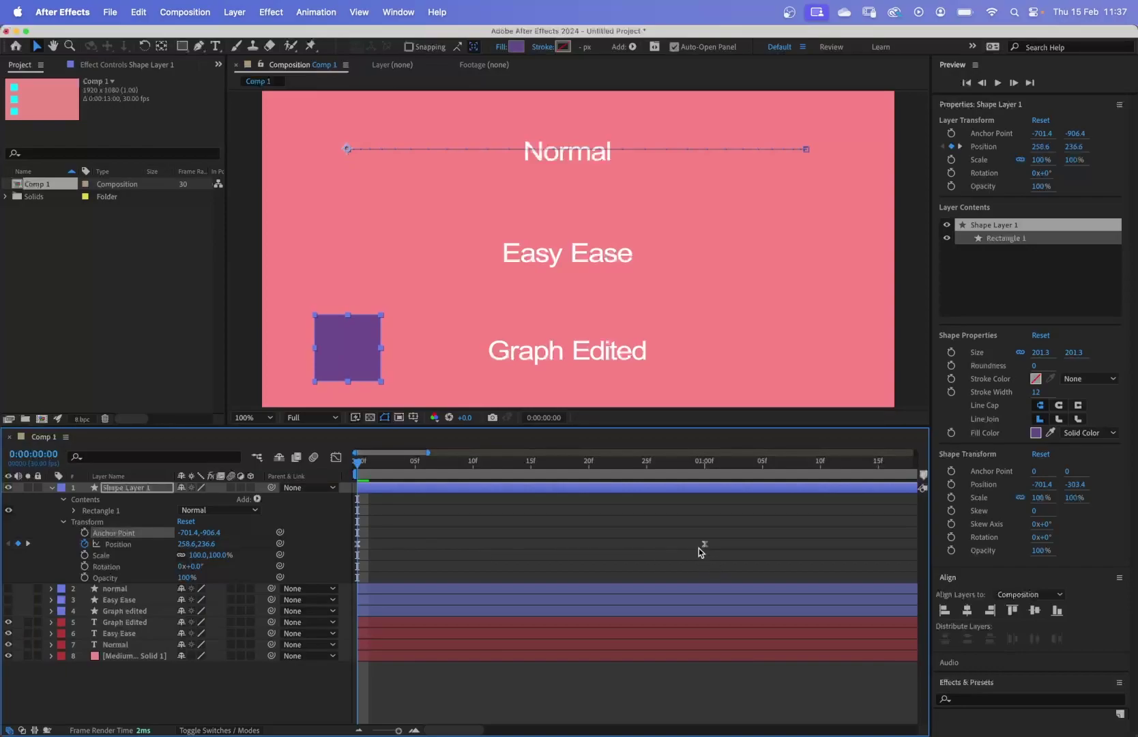
Step: Extend the last Position keyframe's influence handle back to about frame 15 in the speed graph and preview the motion
{"action": "left_click", "coordinate": [336, 456]}
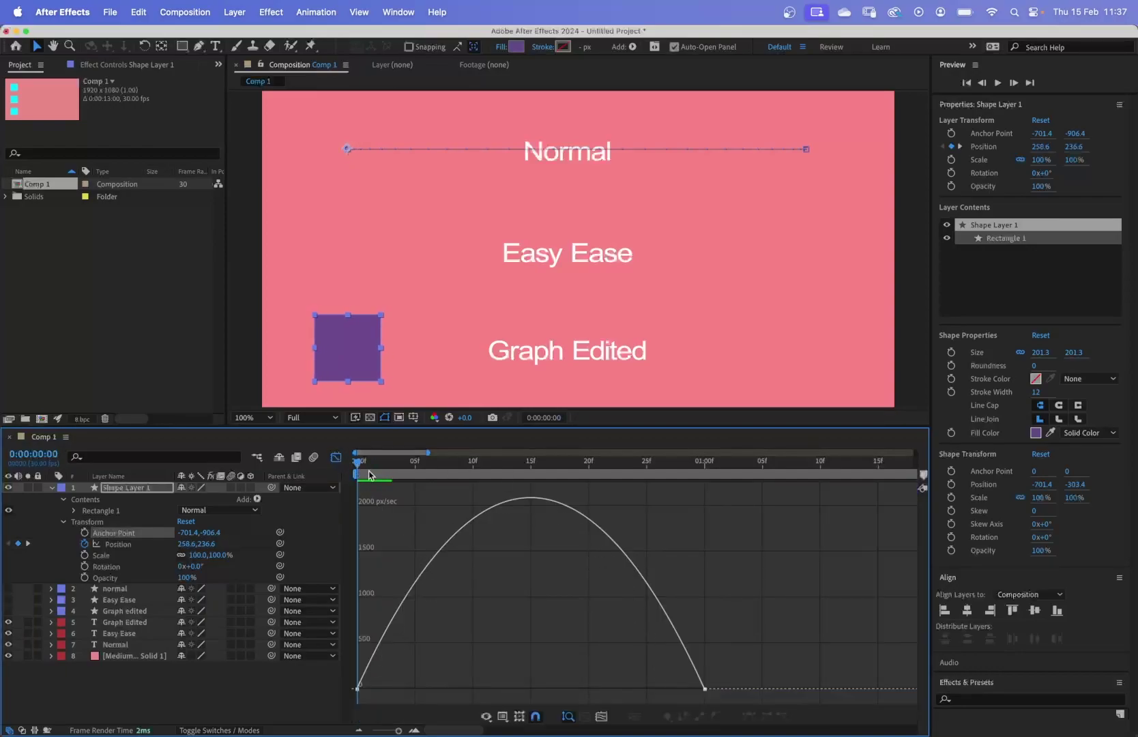
{"action": "left_click_drag", "start_coordinate": [698, 692], "coordinate": [698, 693]}
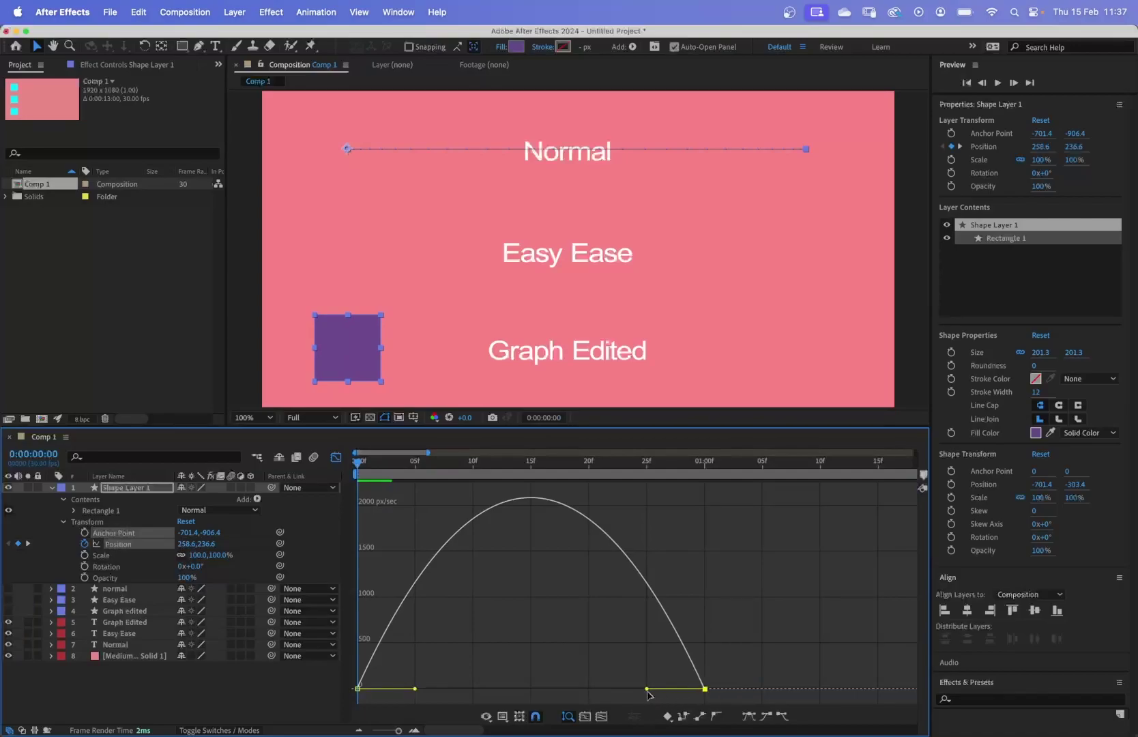
{"action": "left_click_drag", "start_coordinate": [646, 689], "coordinate": [531, 689]}
{"action": "left_click_drag", "start_coordinate": [390, 470], "coordinate": [374, 512]}
{"action": "key", "text": "space"}
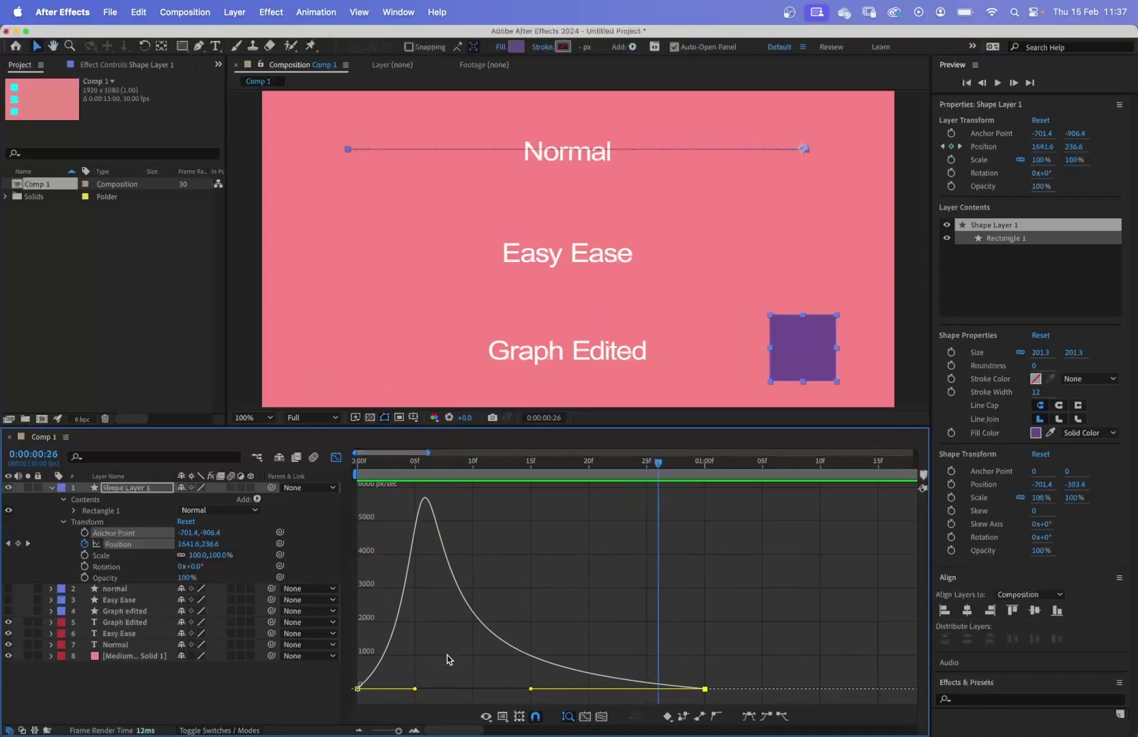
Step: Try collapsing the first Position keyframe's influence handle onto the first frame and preview the fast-starting motion
{"action": "left_click_drag", "start_coordinate": [415, 690], "coordinate": [358, 689]}
{"action": "left_click", "coordinate": [356, 462]}
{"action": "key", "text": "space"}
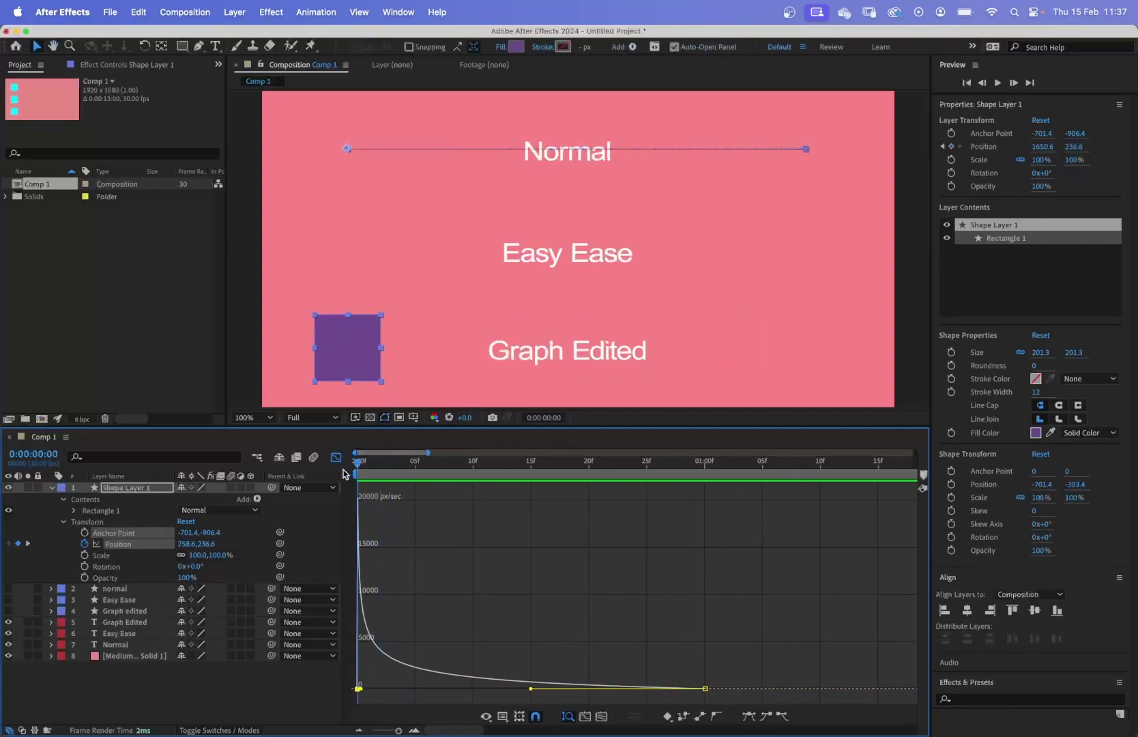
{"action": "key", "text": "space"}
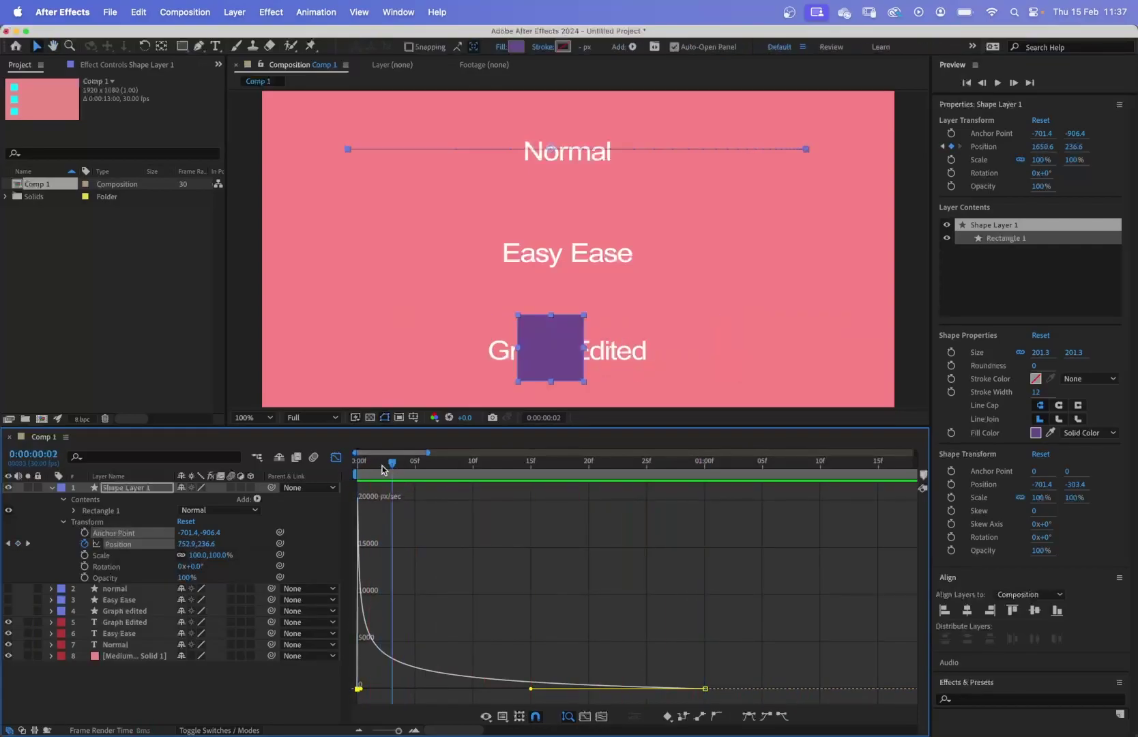
{"action": "key", "text": "space"}
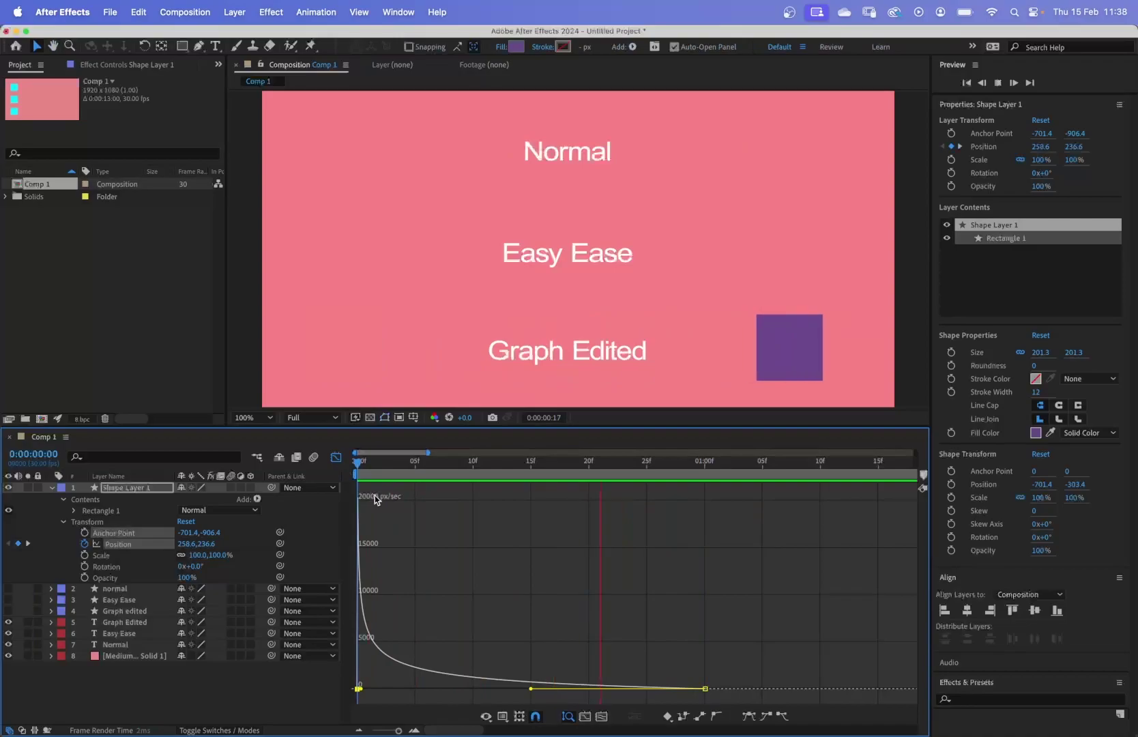
{"action": "key", "text": "space"}
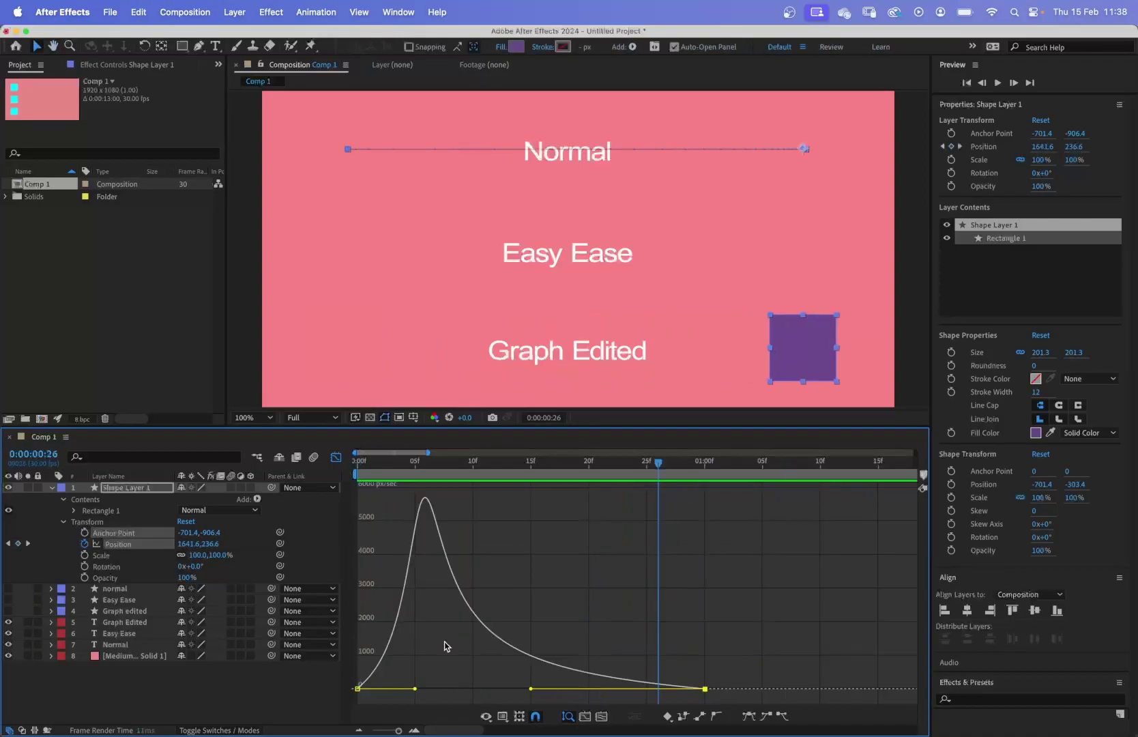
Step: Extend the first Position keyframe's influence handle to about frame 14, forming a sharp central speed peak, and preview the motion
{"action": "left_click_drag", "start_coordinate": [417, 690], "coordinate": [523, 689]}
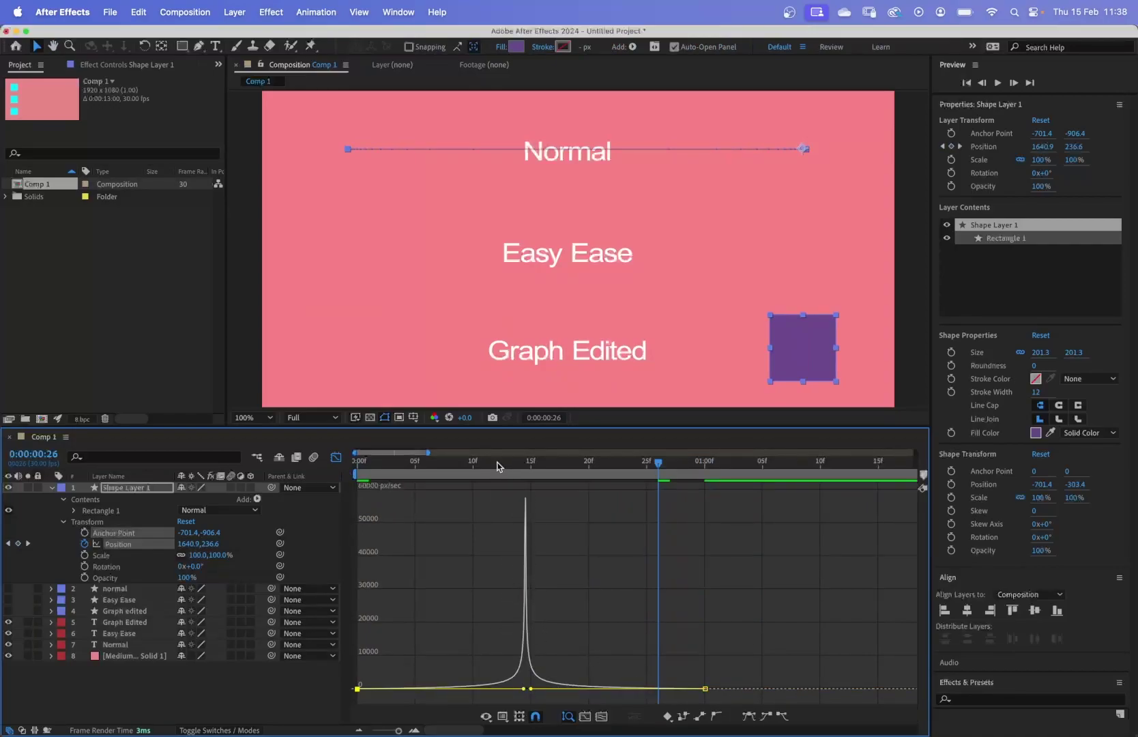
{"action": "left_click", "coordinate": [358, 463]}
{"action": "key", "text": "space"}
{"action": "key", "text": "space"}
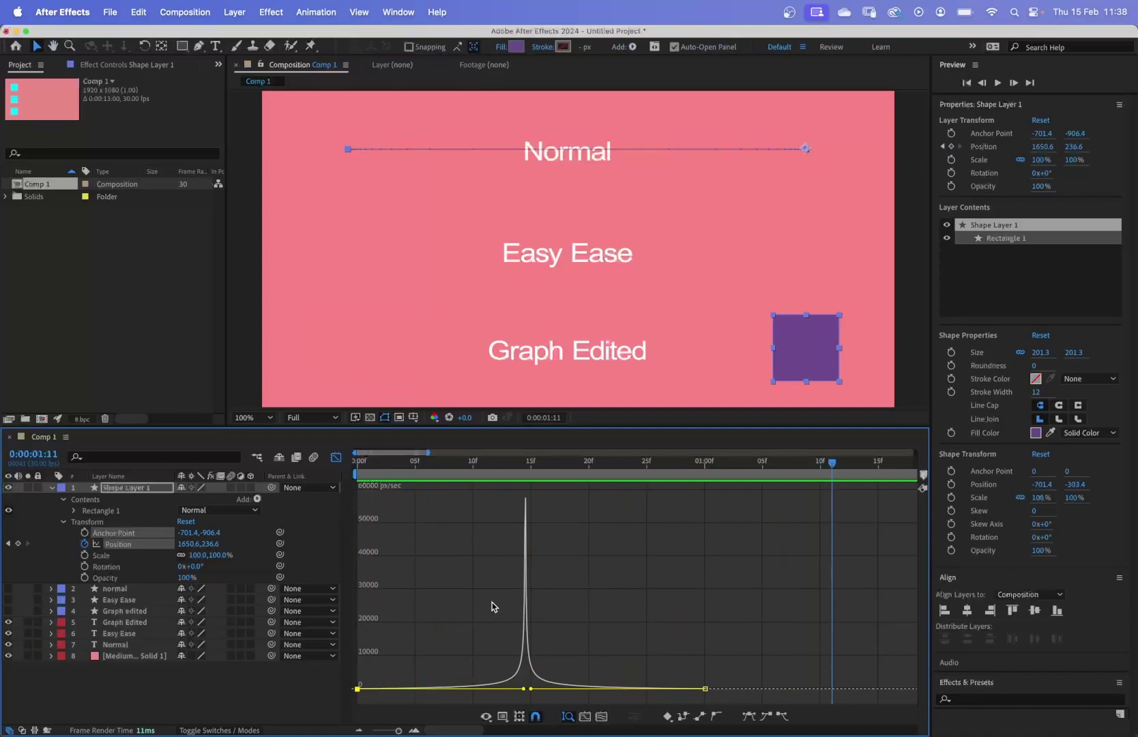
Step: Scrub through the sharp speed peak and replay the square's motion several times, returning to the first frame
{"action": "left_click_drag", "start_coordinate": [469, 463], "coordinate": [484, 464]}
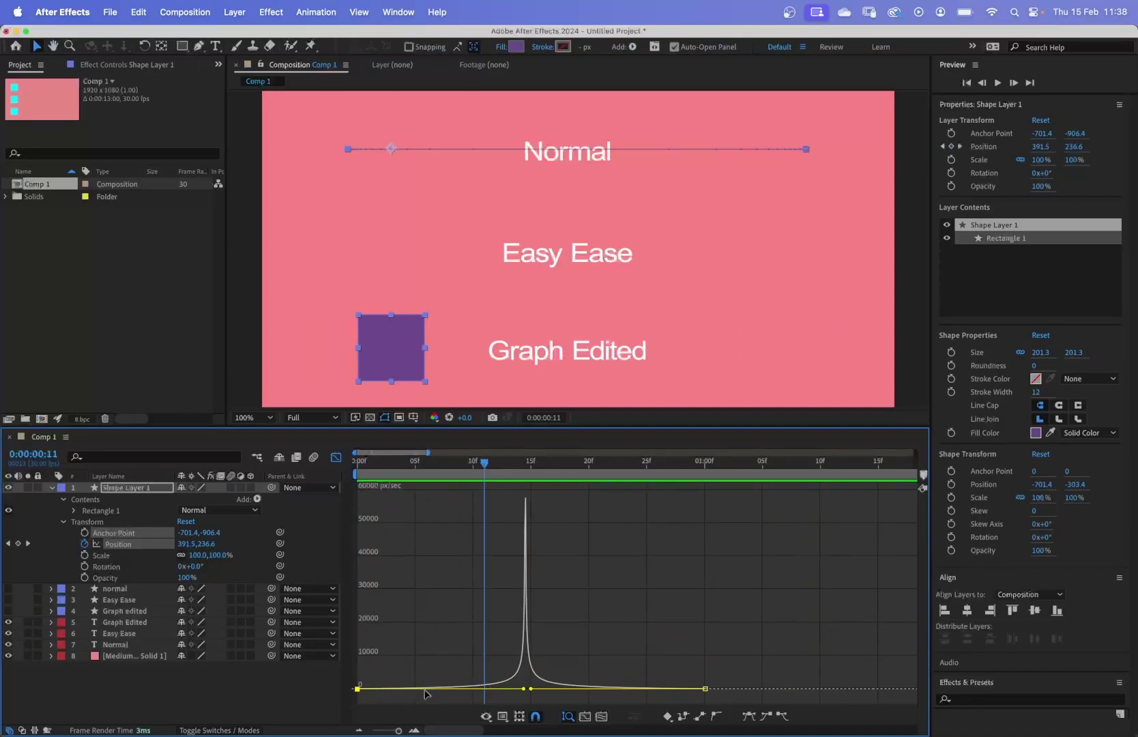
{"action": "left_click_drag", "start_coordinate": [484, 465], "coordinate": [526, 493]}
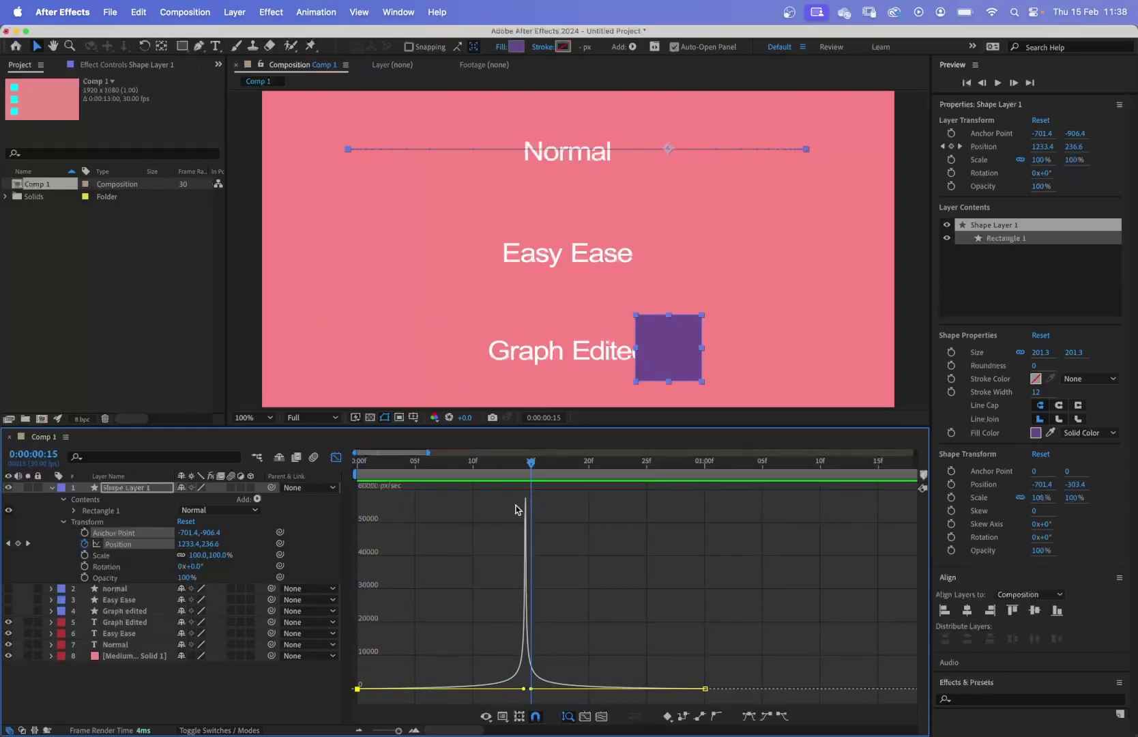
{"action": "left_click_drag", "start_coordinate": [531, 464], "coordinate": [357, 464]}
{"action": "key", "text": "space"}
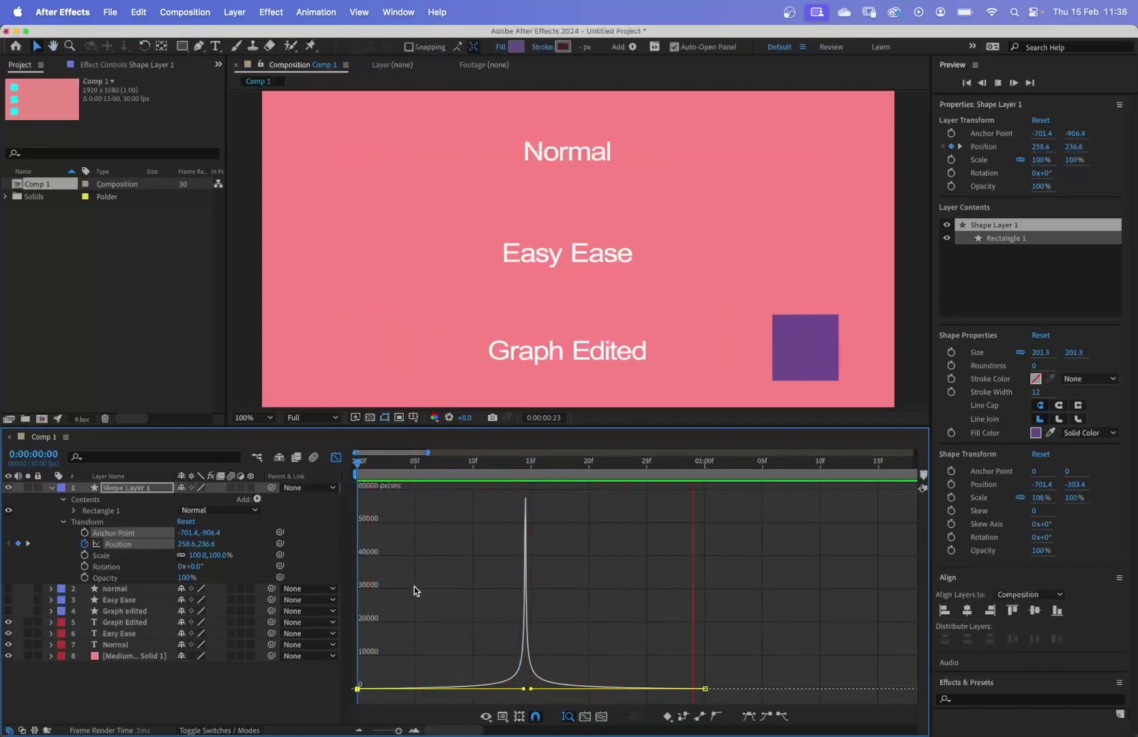
{"action": "left_click_drag", "start_coordinate": [492, 478], "coordinate": [392, 475]}
{"action": "key", "text": "space"}
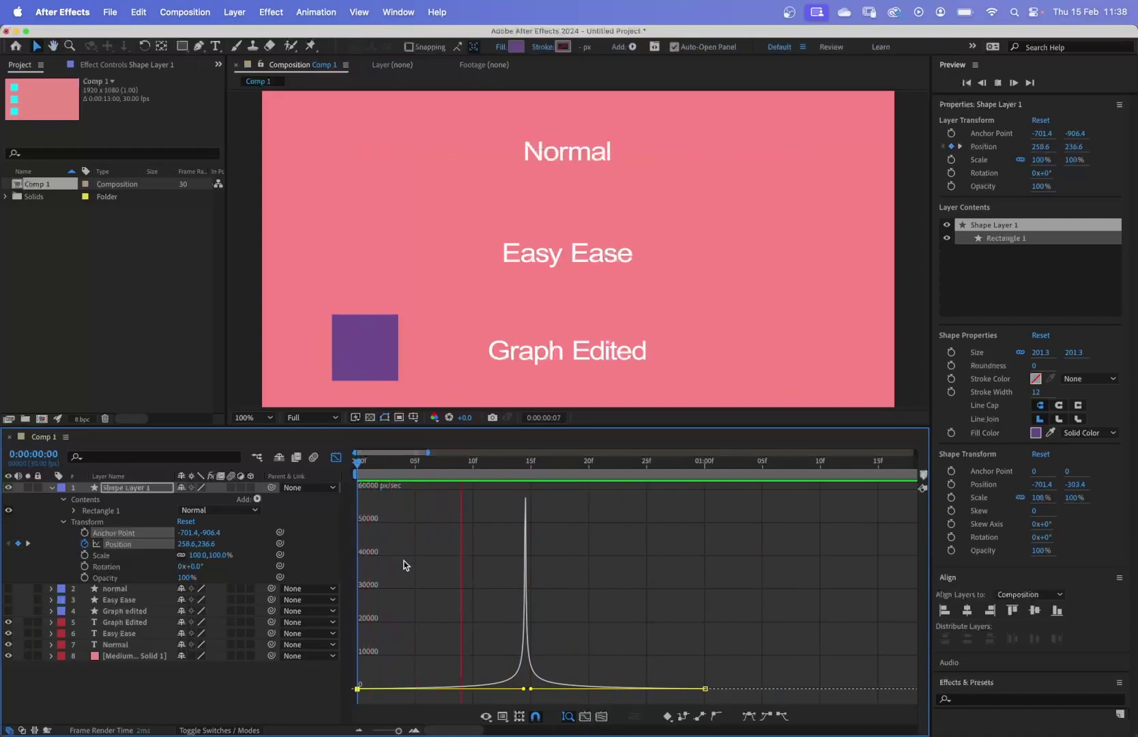
{"action": "key", "text": "space"}
{"action": "key", "text": "space"}
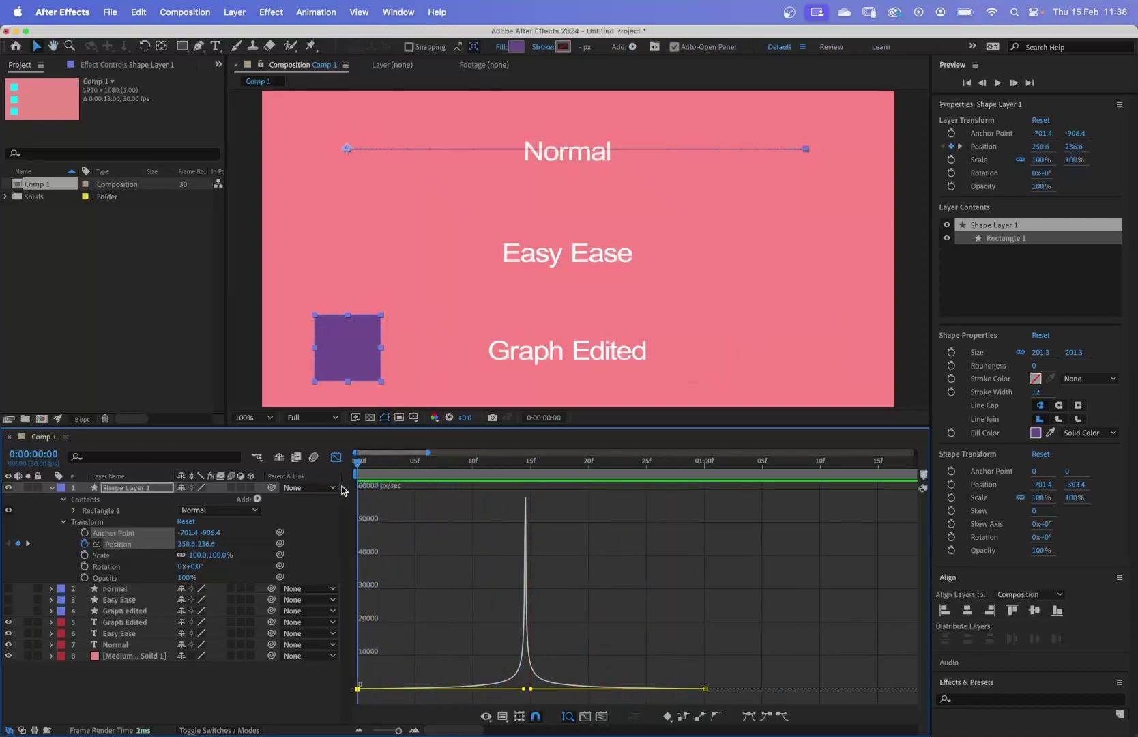
{"action": "key", "text": "space"}
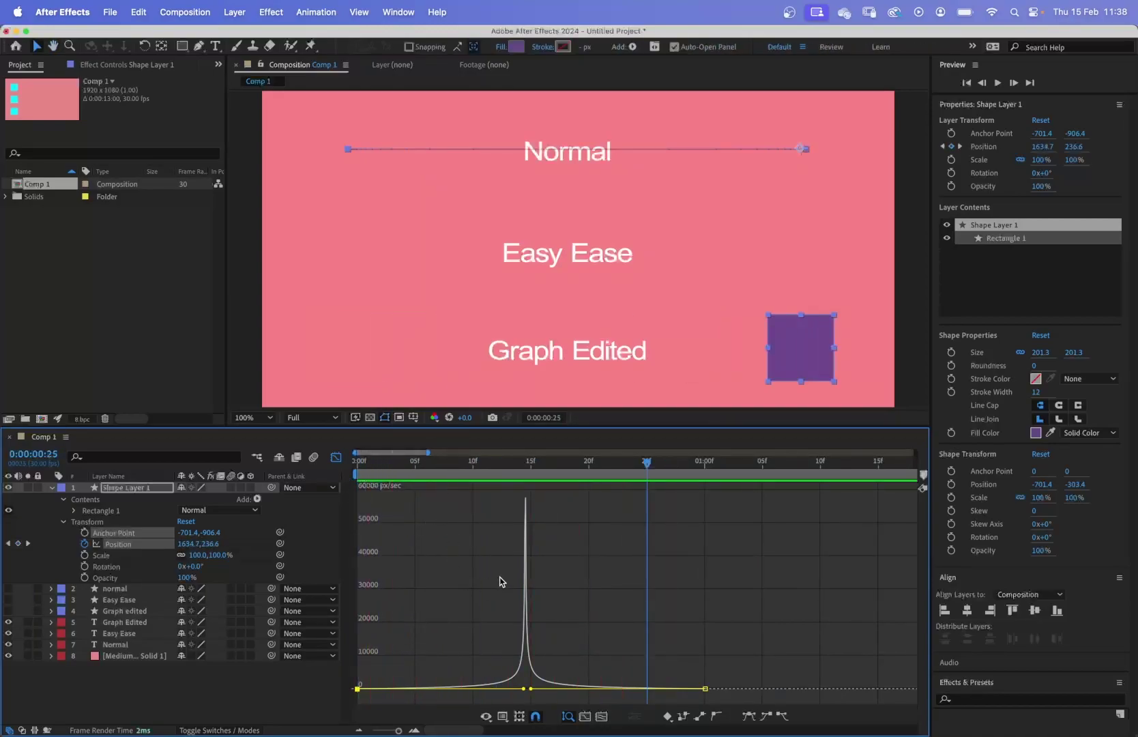
{"action": "left_click_drag", "start_coordinate": [646, 466], "coordinate": [357, 463]}
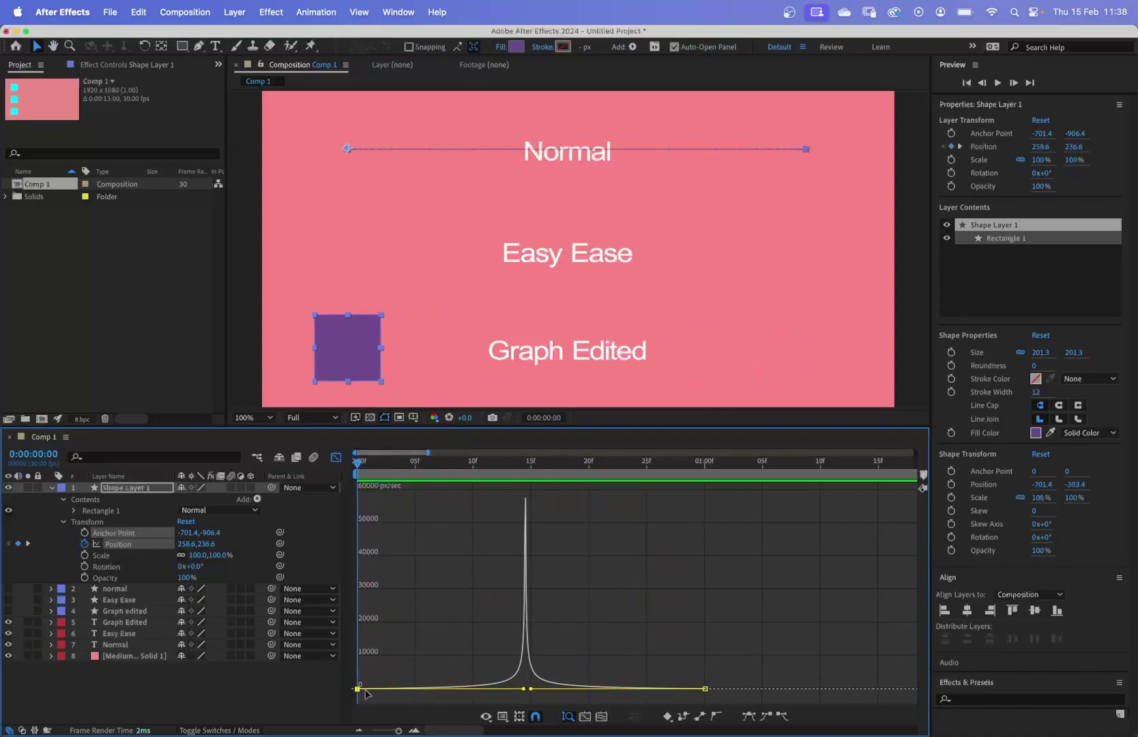
Step: Raise the first Position keyframe's speed to about 500 px/sec, shorten both influence handles, the last to about frame 26, and preview the motion
{"action": "left_click_drag", "start_coordinate": [357, 688], "coordinate": [355, 501]}
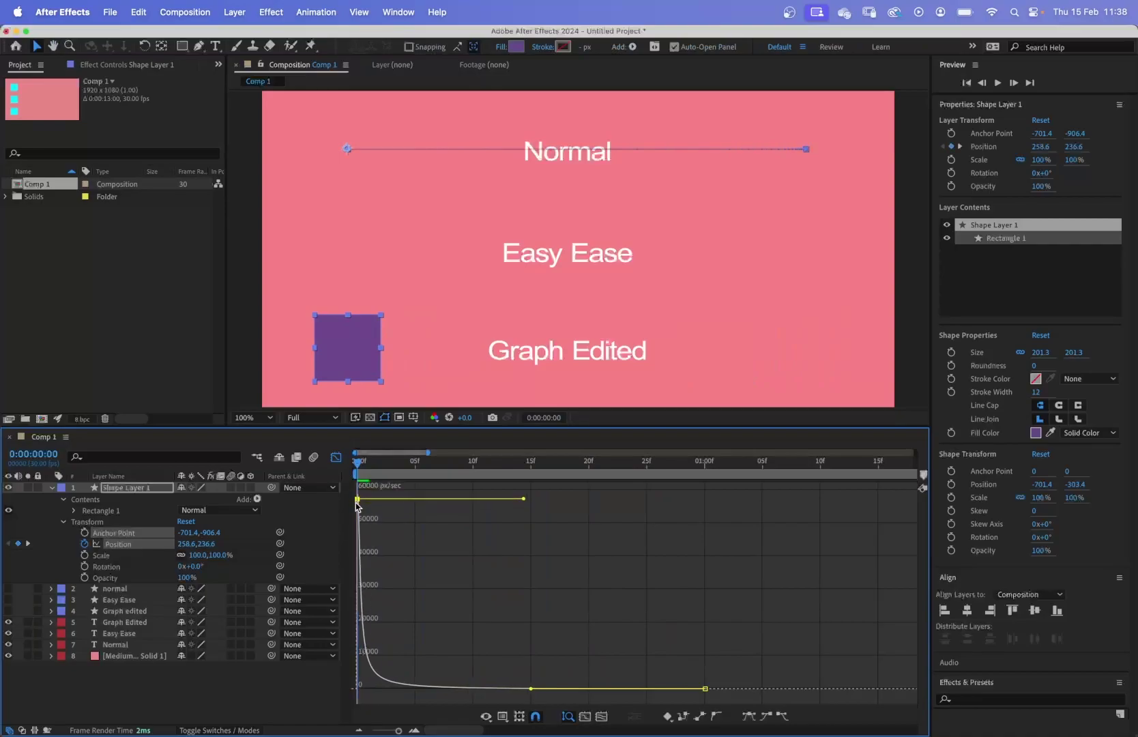
{"action": "left_click_drag", "start_coordinate": [531, 688], "coordinate": [633, 689]}
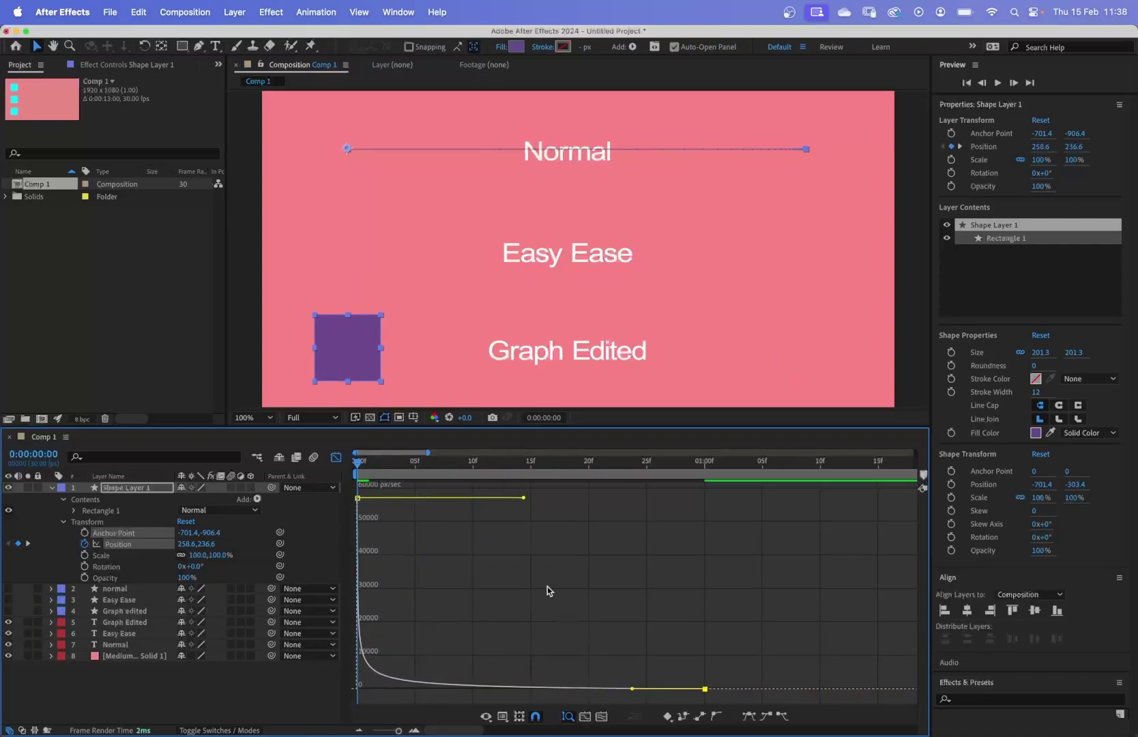
{"action": "left_click_drag", "start_coordinate": [524, 498], "coordinate": [366, 648]}
{"action": "left_click_drag", "start_coordinate": [632, 694], "coordinate": [664, 688]}
{"action": "key", "text": "space"}
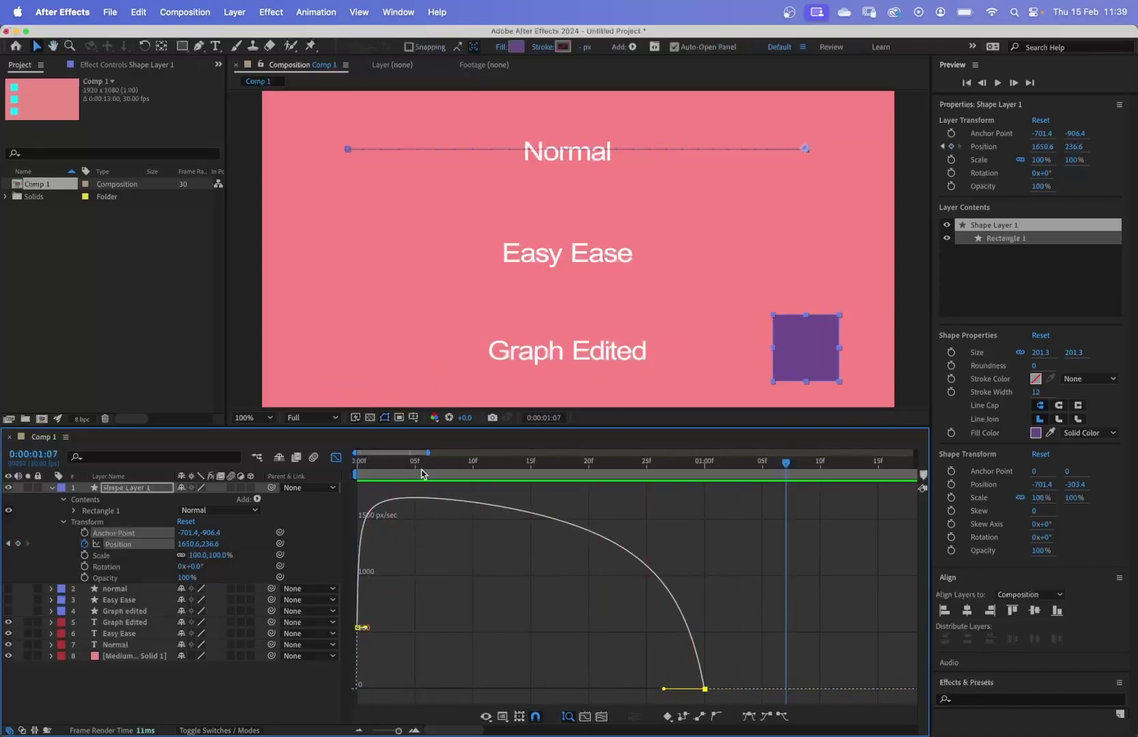
{"action": "key", "text": "space"}
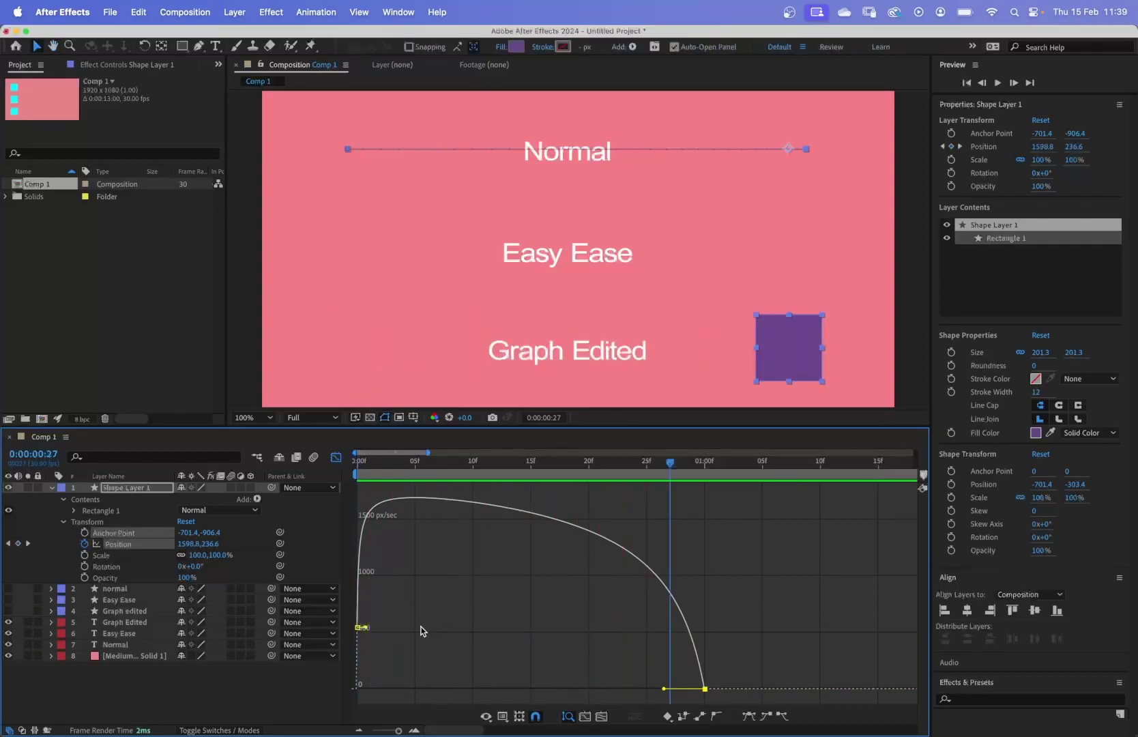
Step: Extend the first Position keyframe's influence handle to about frame 13 and preview the late-peaking motion
{"action": "left_click_drag", "start_coordinate": [368, 628], "coordinate": [509, 620]}
{"action": "key", "text": "space"}
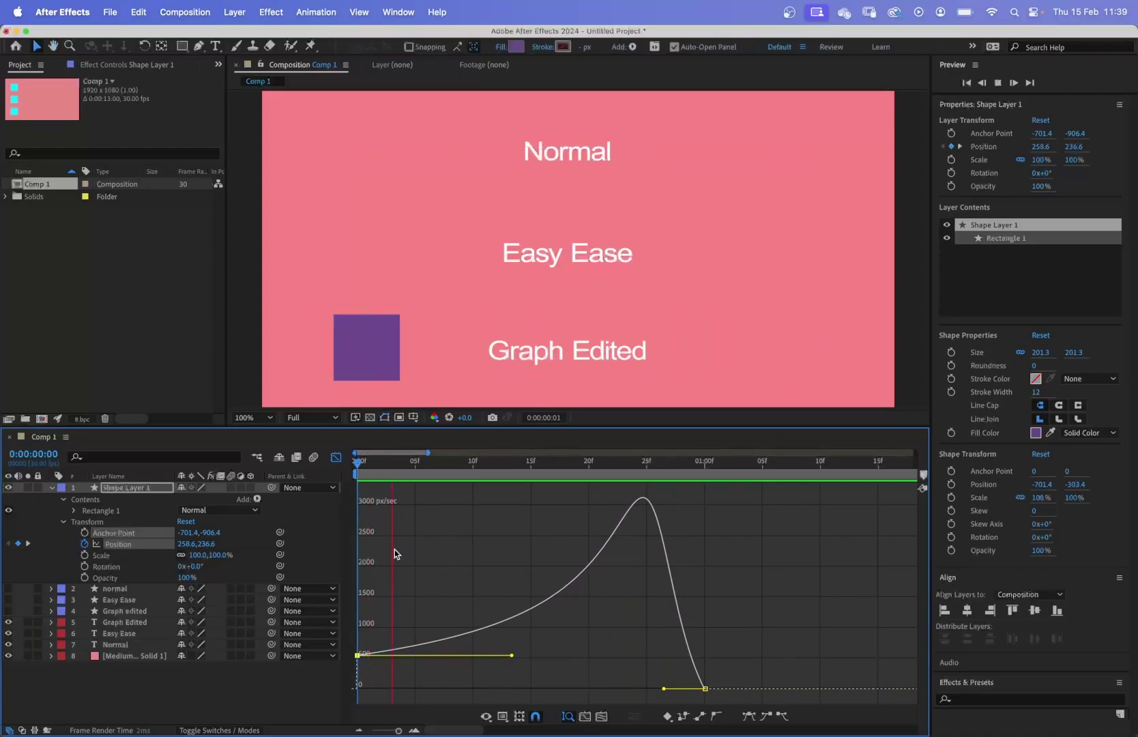
{"action": "key", "text": "space"}
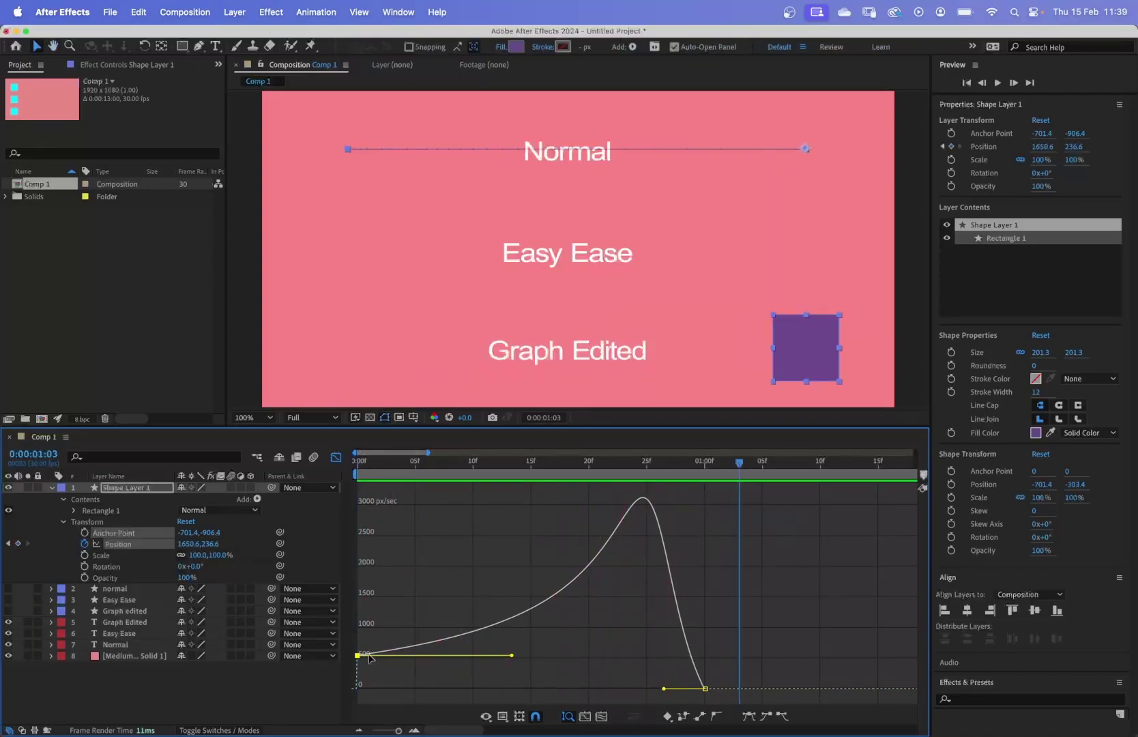
Step: Lower the first Position keyframe's speed to 0 px/sec, shorten the last keyframe's influence handle to about frame 29, and preview the motion
{"action": "left_click_drag", "start_coordinate": [357, 655], "coordinate": [358, 688]}
{"action": "left_click_drag", "start_coordinate": [666, 691], "coordinate": [695, 690]}
{"action": "key", "text": "Home"}
{"action": "key", "text": "space"}
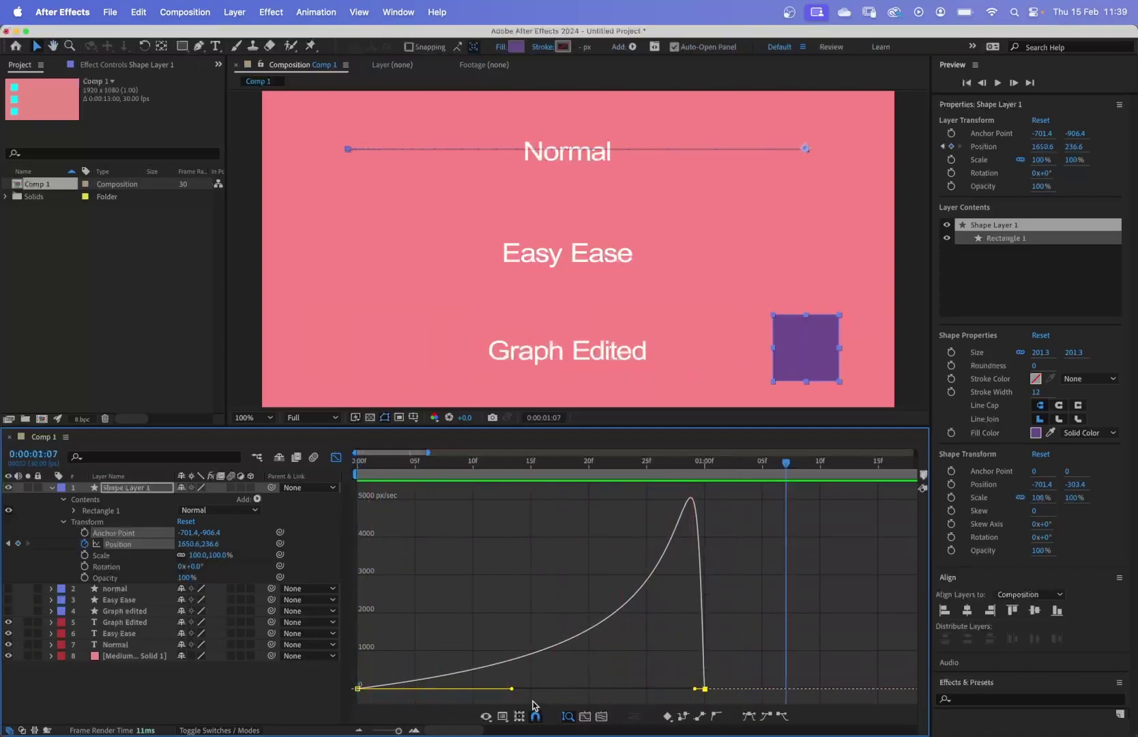
Step: Extend the first Position keyframe's influence handle to about frame 15, shorten the last one almost fully for an abrupt stop, and preview the motion
{"action": "mouse_move", "coordinate": [514, 691]}
{"action": "left_mouse_down"}
{"action": "mouse_move", "coordinate": [552, 690]}
{"action": "mouse_move", "coordinate": [531, 689]}
{"action": "left_mouse_up"}
{"action": "left_click_drag", "start_coordinate": [695, 689], "coordinate": [702, 689]}
{"action": "key", "text": "space"}
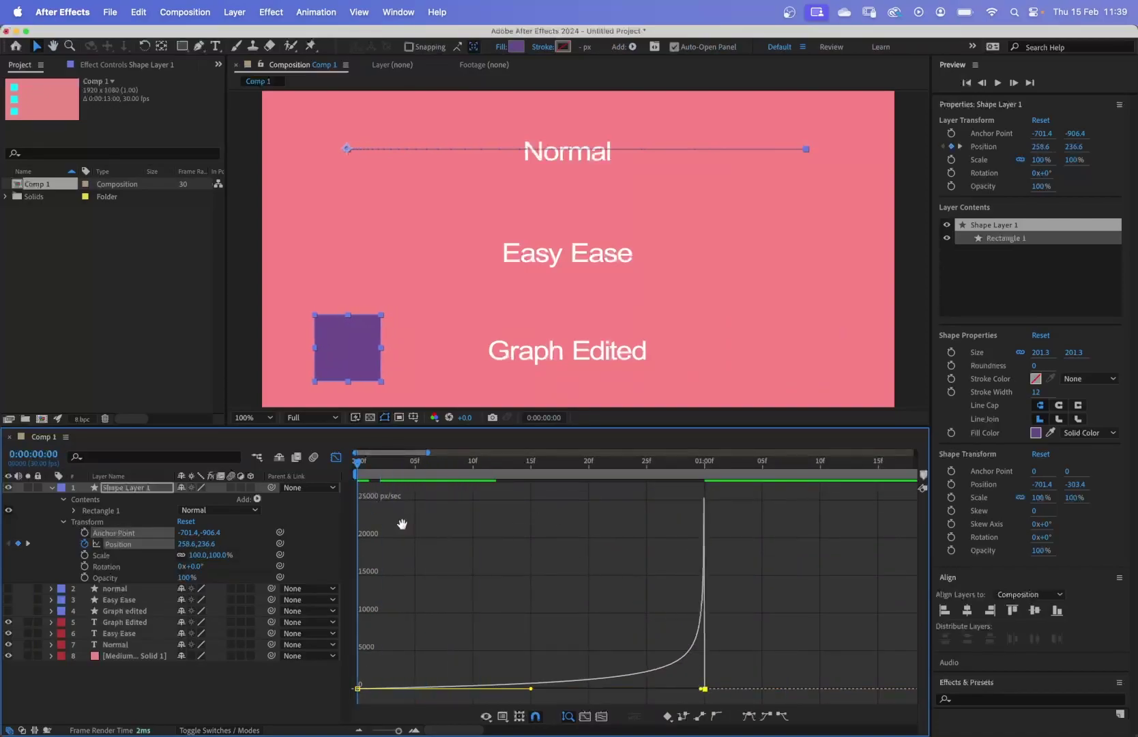
{"action": "key", "text": "space"}
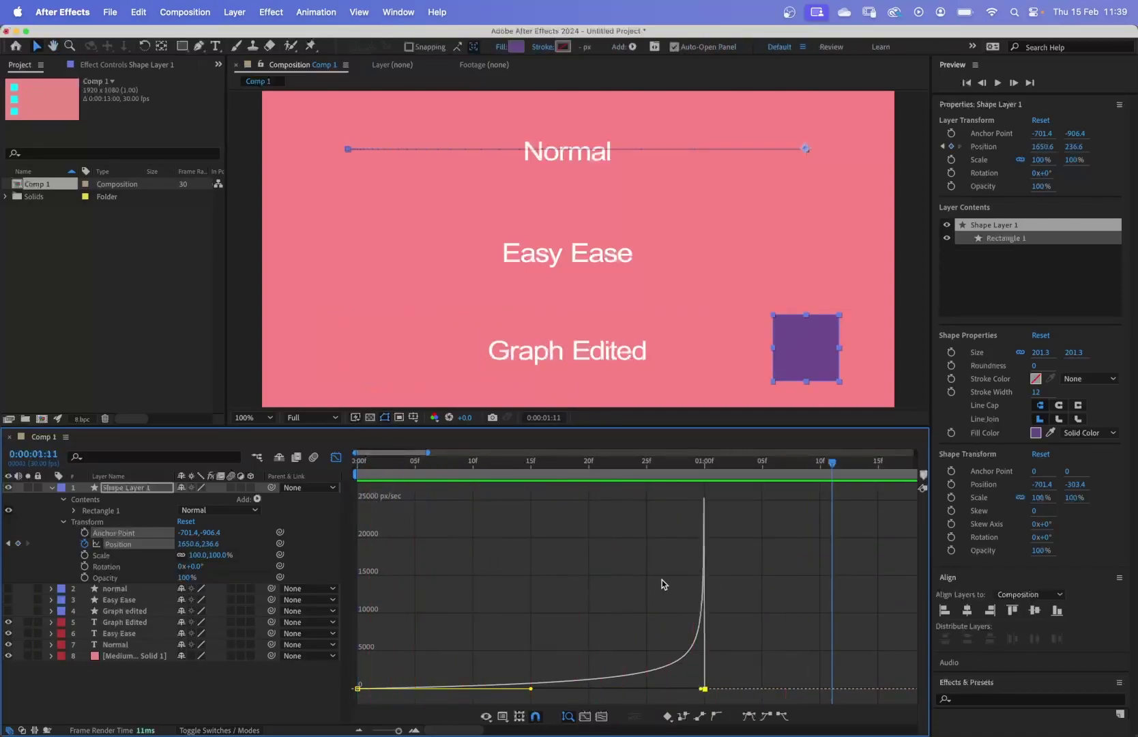
{"action": "left_click_drag", "start_coordinate": [800, 368], "coordinate": [926, 355]}
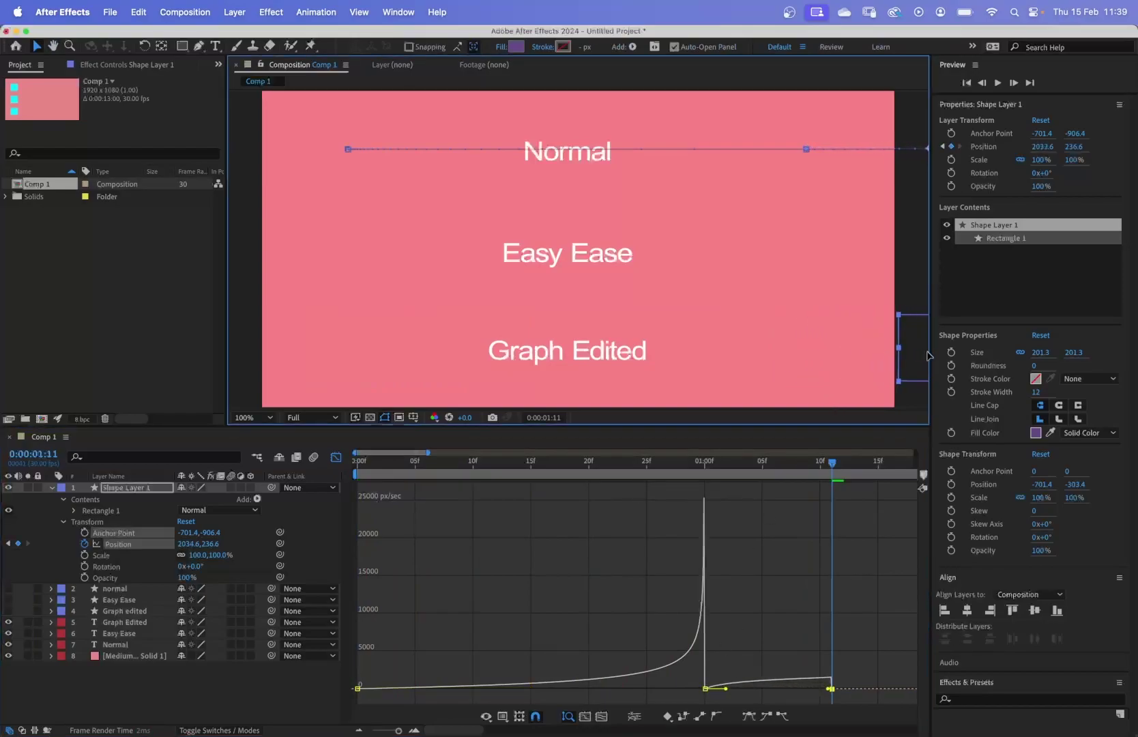
{"action": "left_click", "coordinate": [832, 467]}
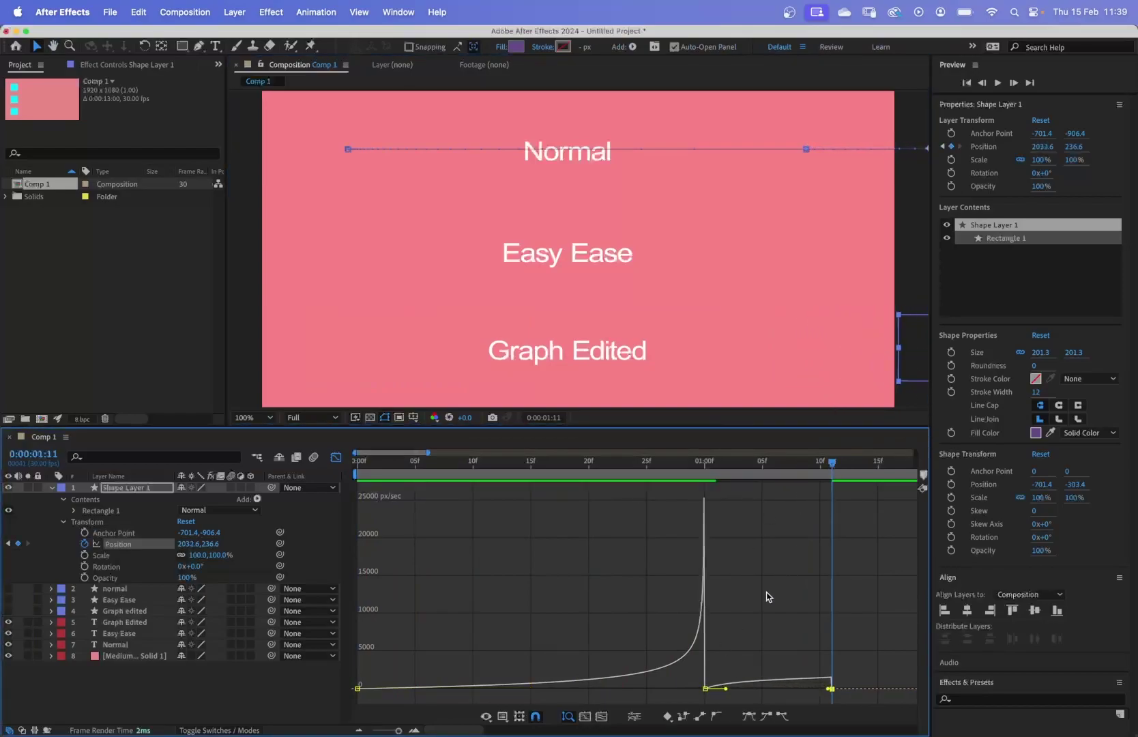
{"action": "key", "text": "super+z"}
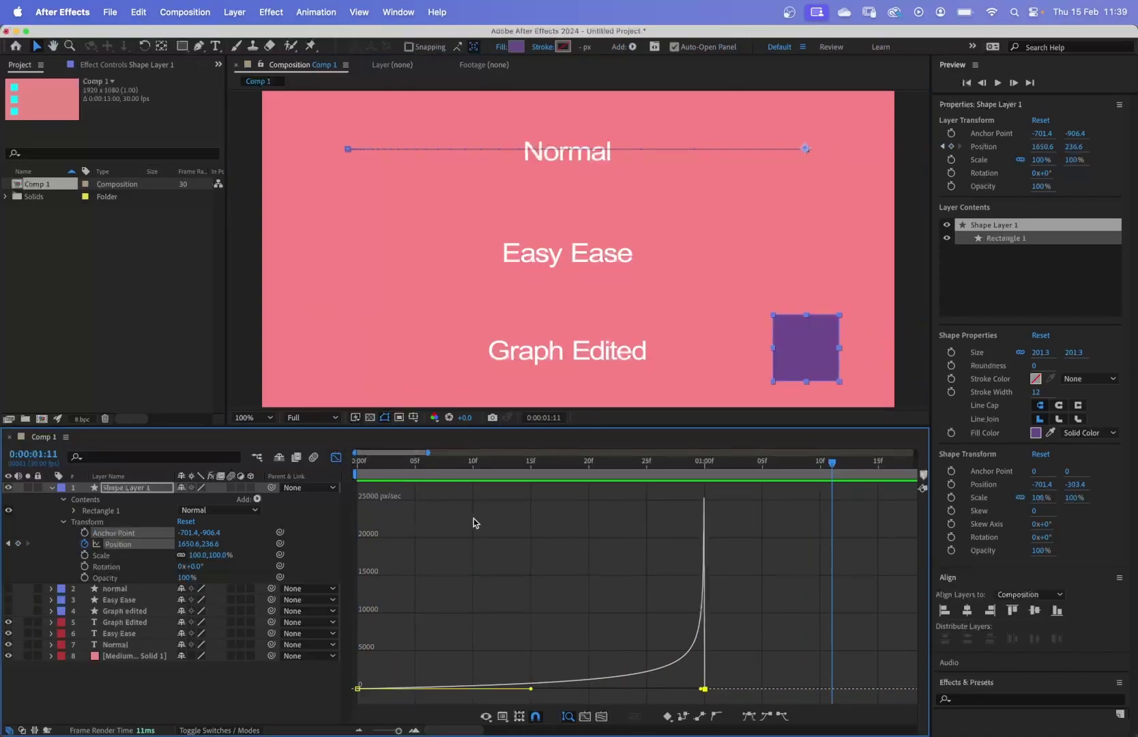
Step: Move the square horizontally off-screen to about X 2029 on the 0:00:01:00 keyframe and preview its exit with the speed graph shown
{"action": "left_click", "coordinate": [336, 457]}
{"action": "left_click_drag", "start_coordinate": [807, 461], "coordinate": [714, 505]}
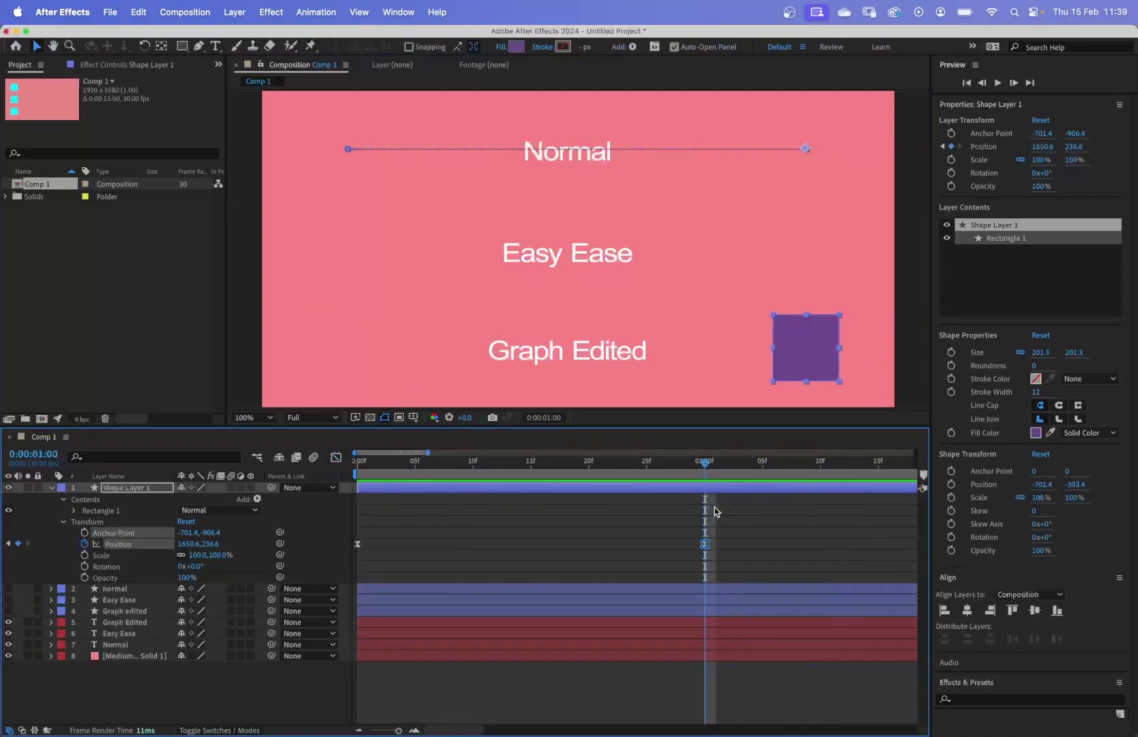
{"action": "left_click_drag", "start_coordinate": [795, 366], "coordinate": [921, 366]}
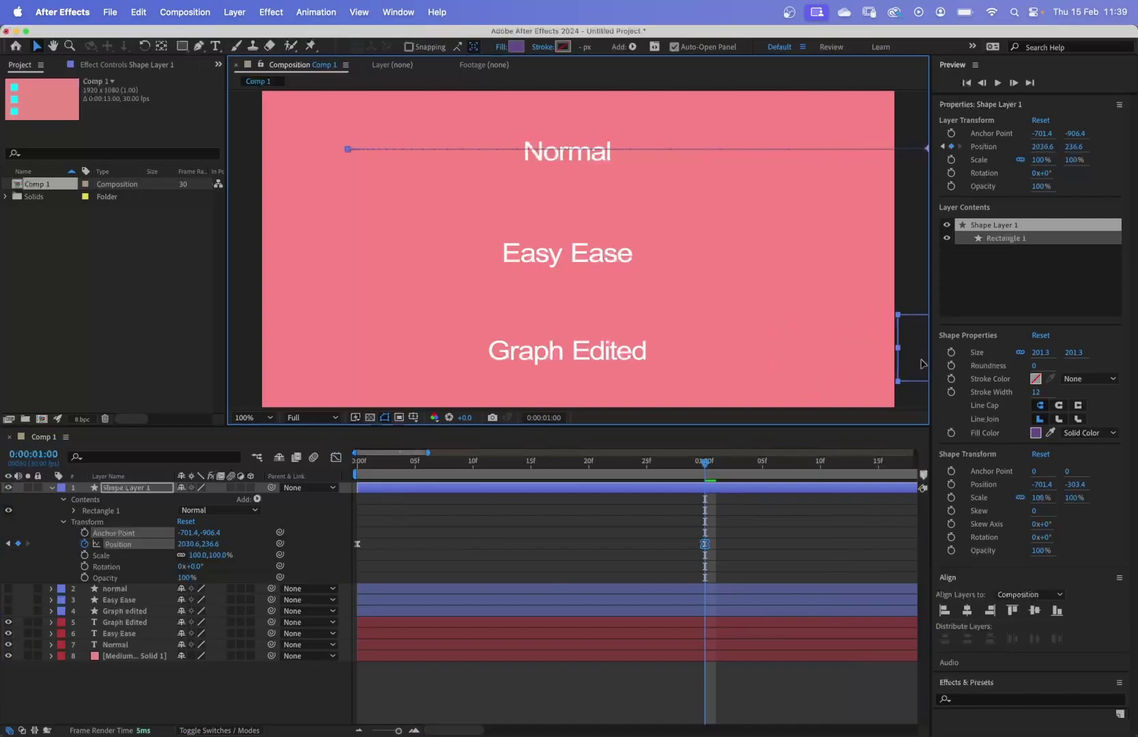
{"action": "left_click", "coordinate": [335, 457]}
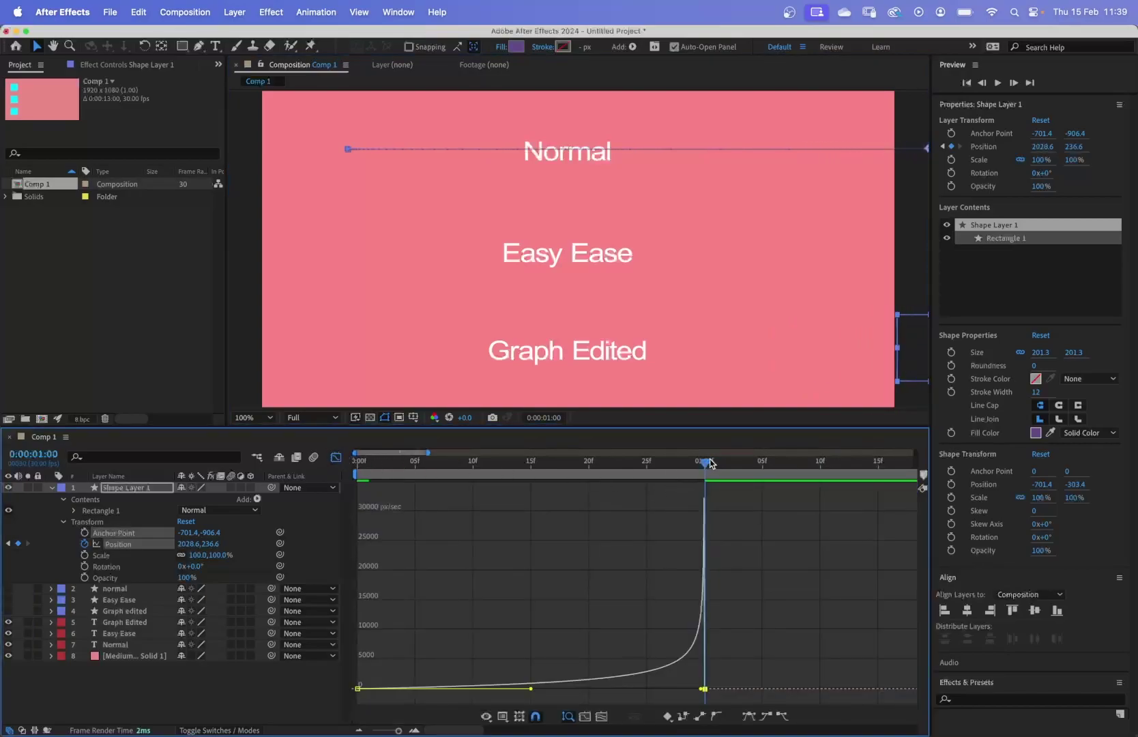
{"action": "key", "text": "space"}
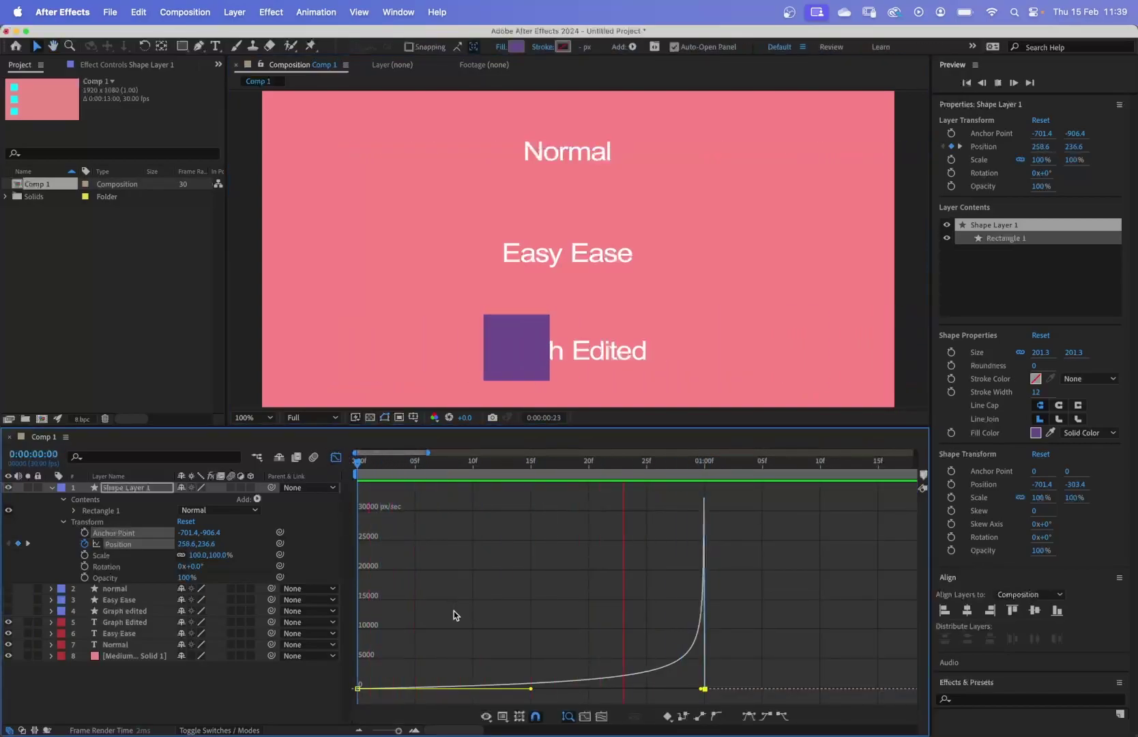
{"action": "key", "text": "space"}
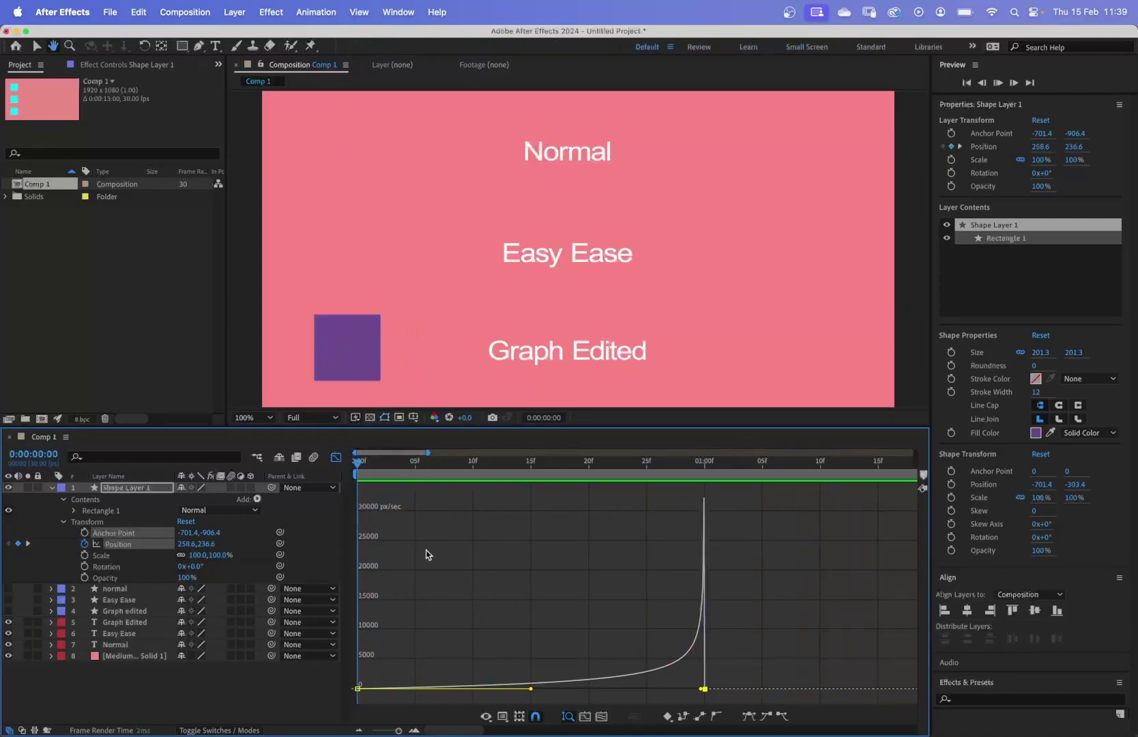
{"action": "key", "text": "space"}
{"action": "key", "text": "space"}
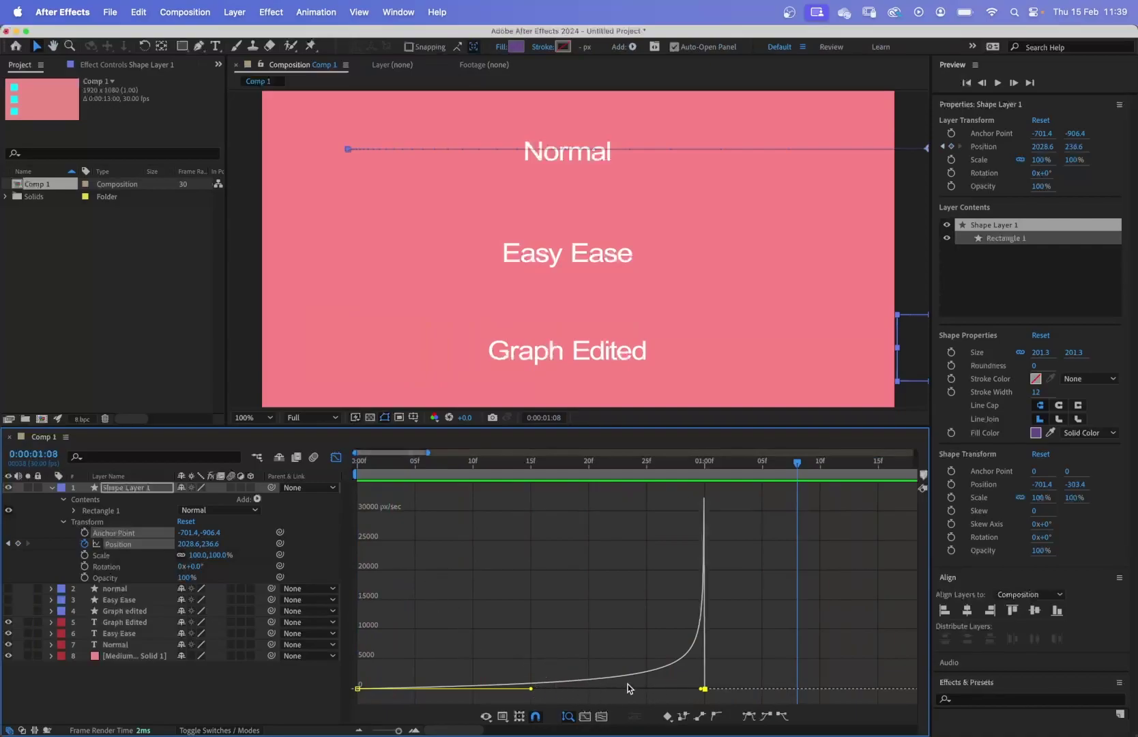
Step: Extend the last Position keyframe's influence handle back to about frame 16 for a central speed peak, and review the graph display options
{"action": "left_click_drag", "start_coordinate": [703, 690], "coordinate": [506, 688]}
{"action": "left_click", "coordinate": [486, 716]}
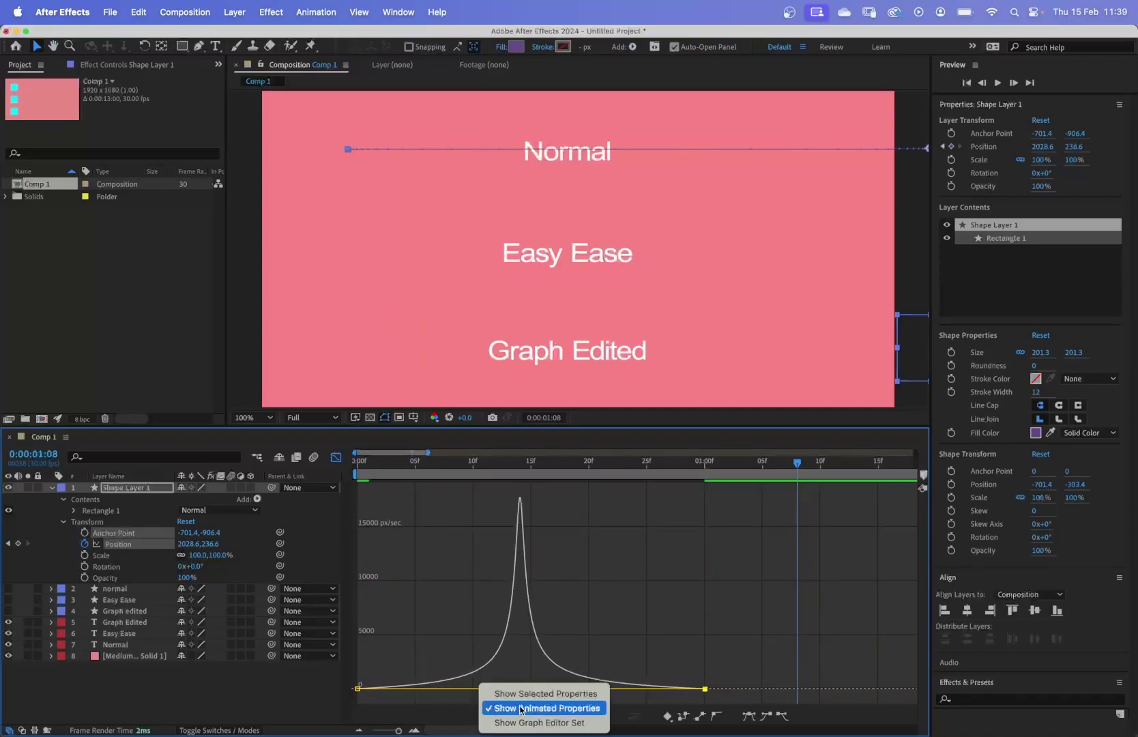
{"action": "left_click", "coordinate": [455, 715]}
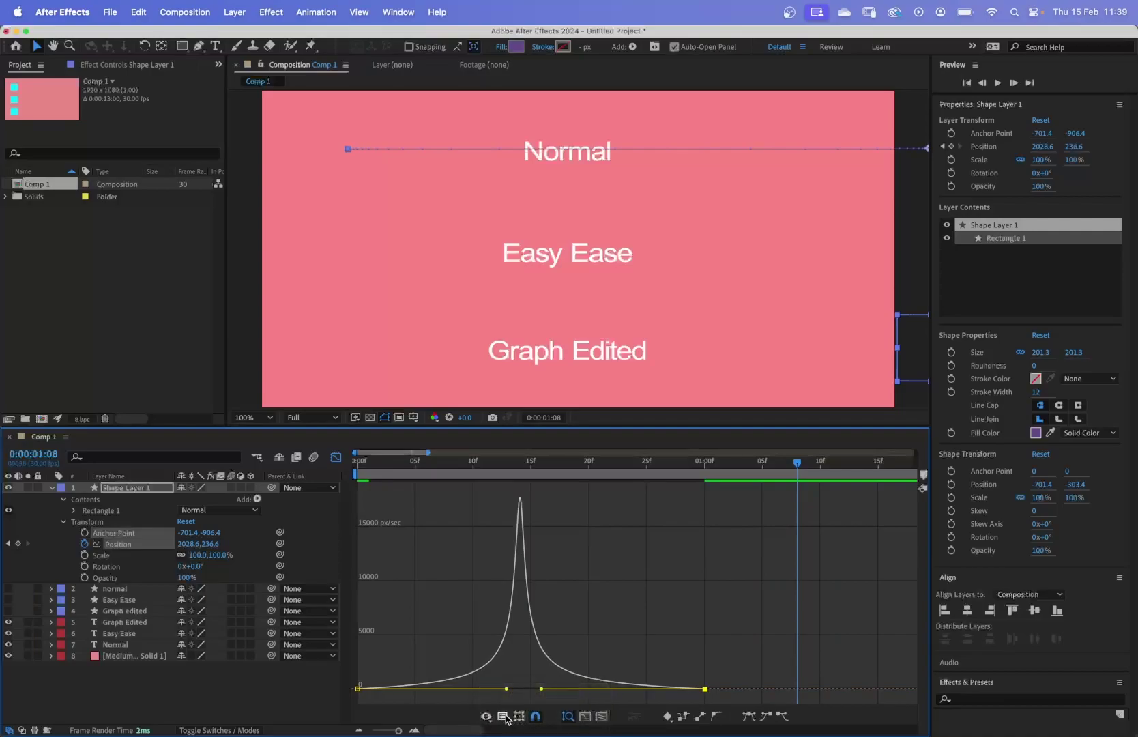
{"action": "left_click", "coordinate": [508, 718]}
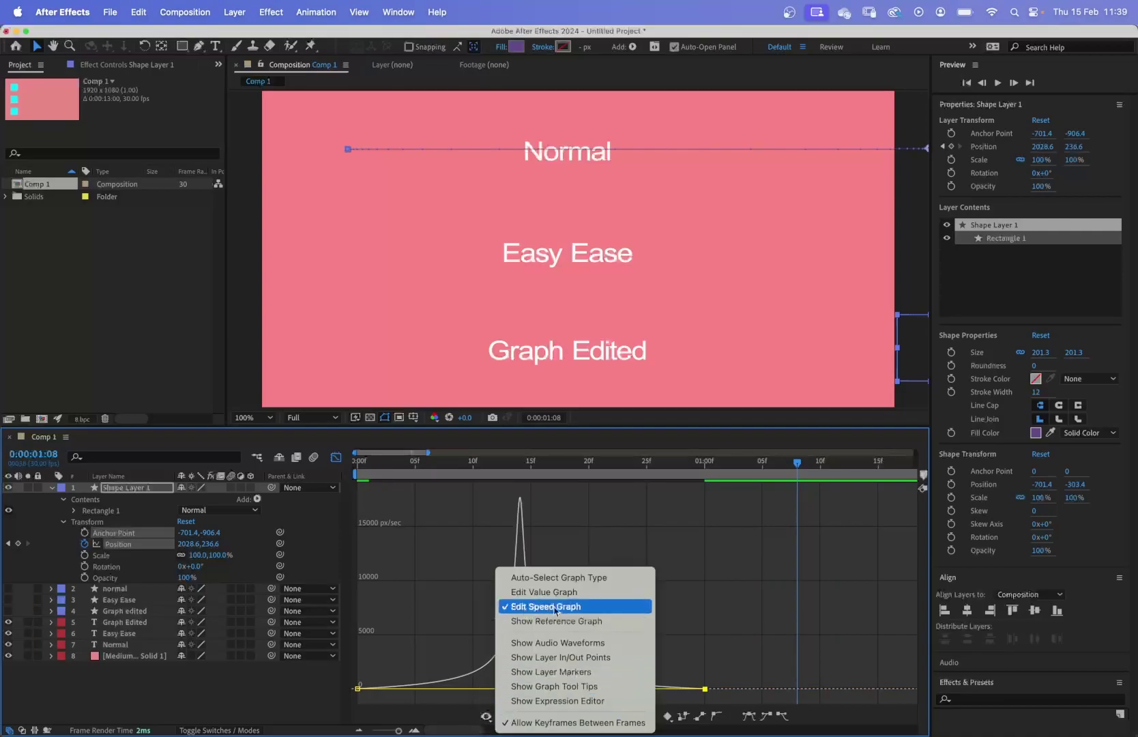
{"action": "left_click", "coordinate": [455, 715]}
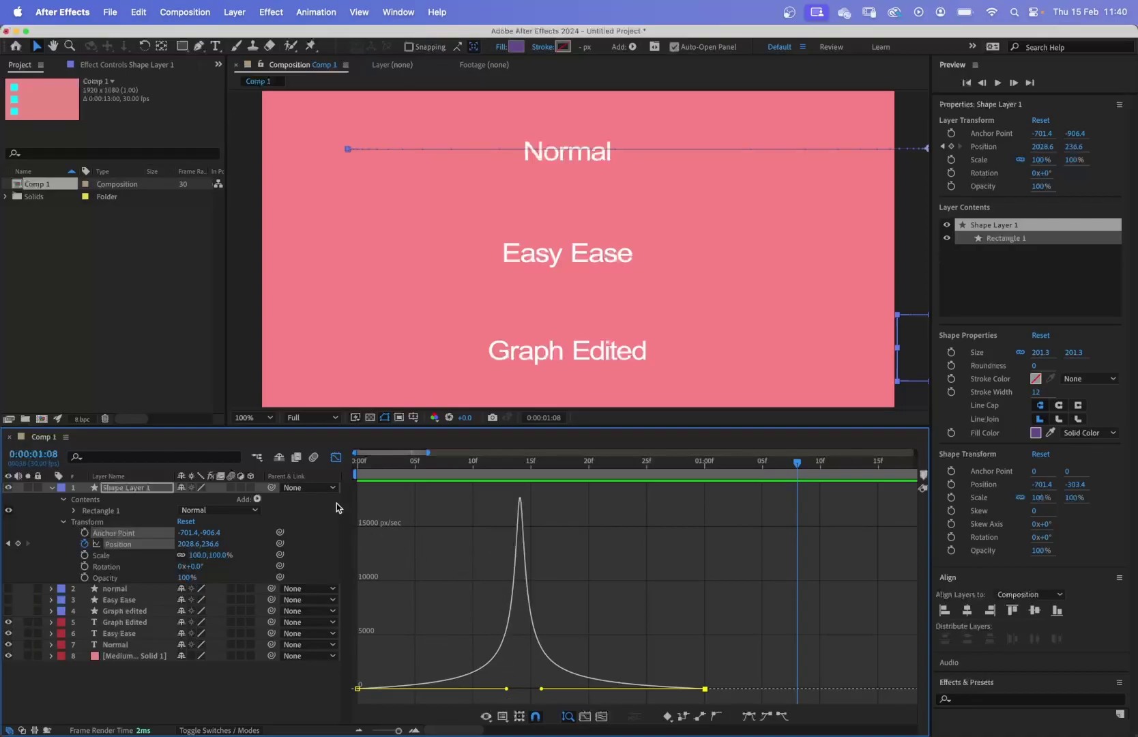
Step: Switch the Graph Editor to the value graph and check the square's first frames, returning to frame 0
{"action": "left_click_drag", "start_coordinate": [372, 467], "coordinate": [352, 489]}
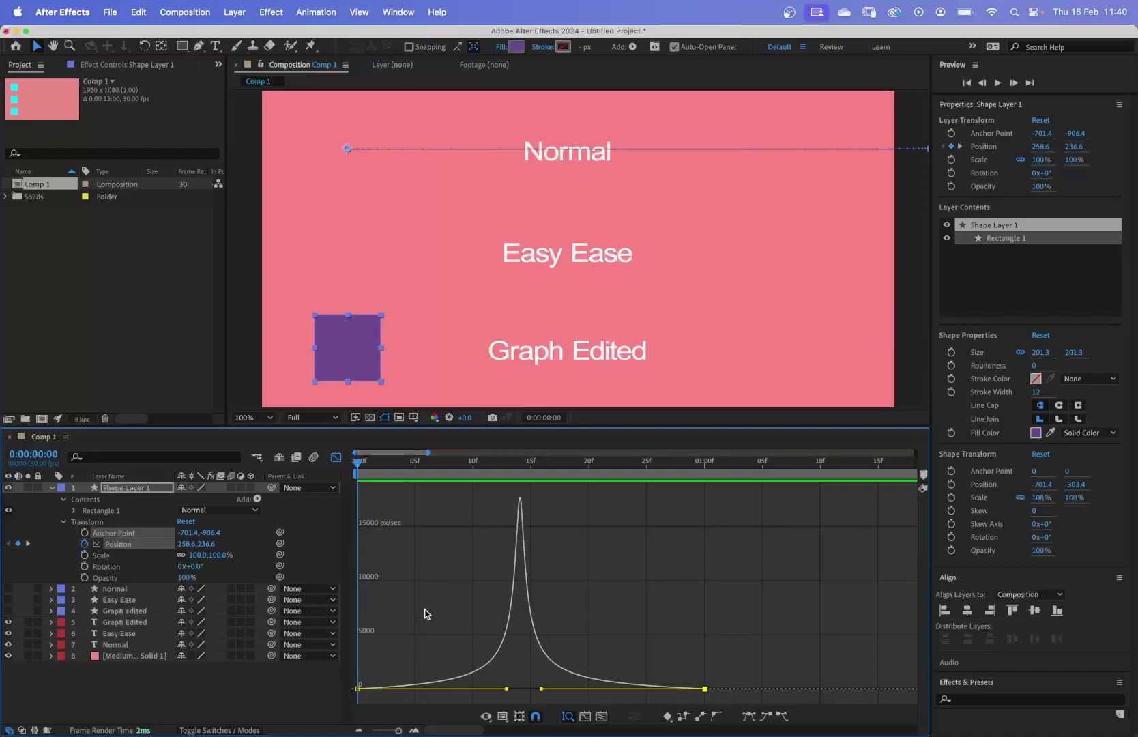
{"action": "left_click", "coordinate": [503, 717]}
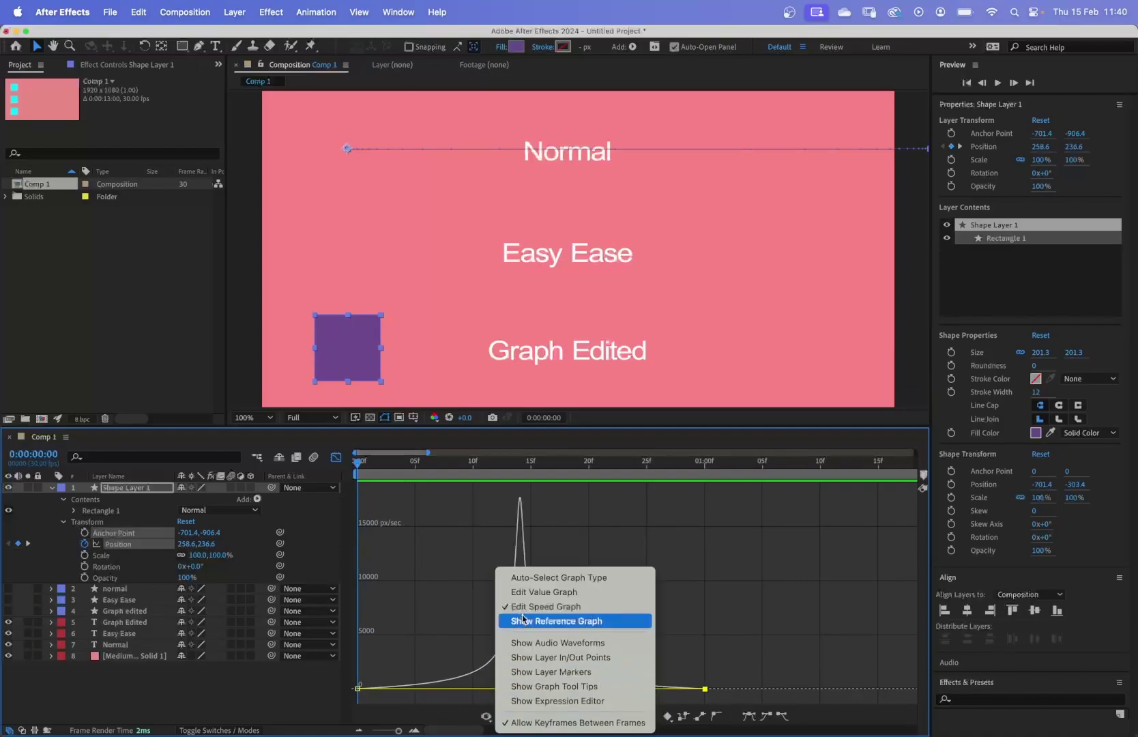
{"action": "left_click", "coordinate": [528, 592]}
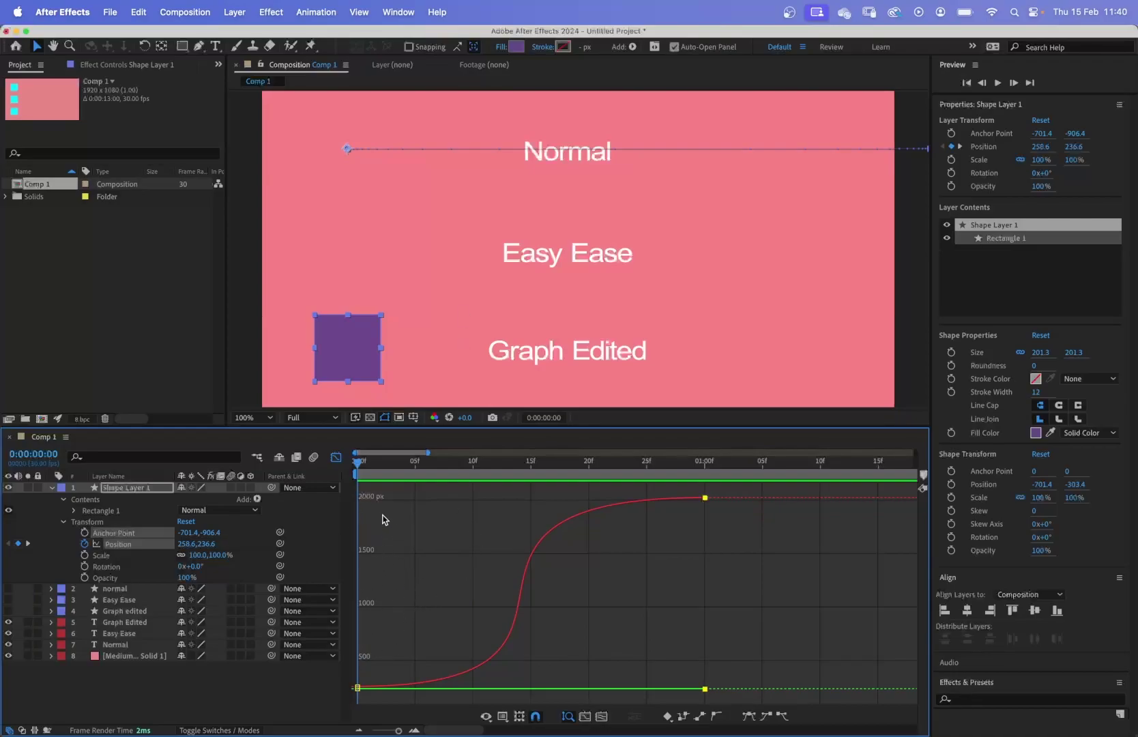
{"action": "mouse_move", "coordinate": [360, 462]}
{"action": "left_mouse_down"}
{"action": "mouse_move", "coordinate": [672, 456]}
{"action": "mouse_move", "coordinate": [362, 468]}
{"action": "mouse_move", "coordinate": [623, 477]}
{"action": "mouse_move", "coordinate": [358, 474]}
{"action": "mouse_move", "coordinate": [568, 473]}
{"action": "mouse_move", "coordinate": [521, 466]}
{"action": "mouse_move", "coordinate": [364, 475]}
{"action": "left_mouse_up"}
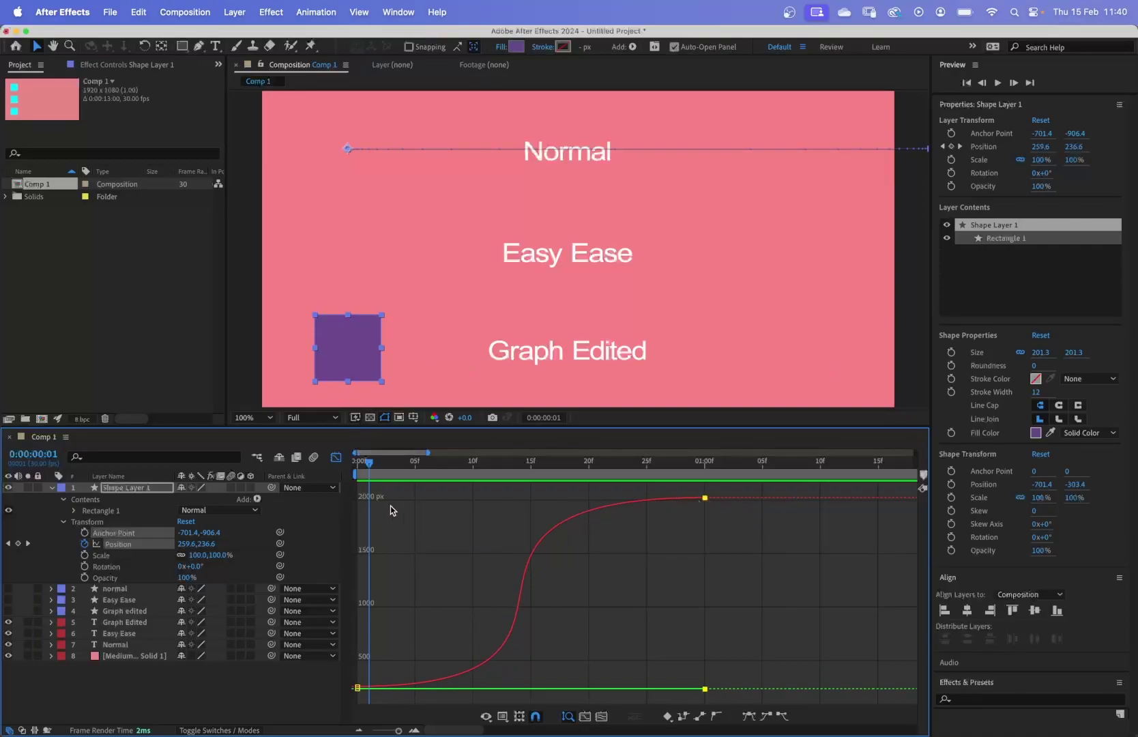
{"action": "left_click_drag", "start_coordinate": [368, 465], "coordinate": [356, 469]}
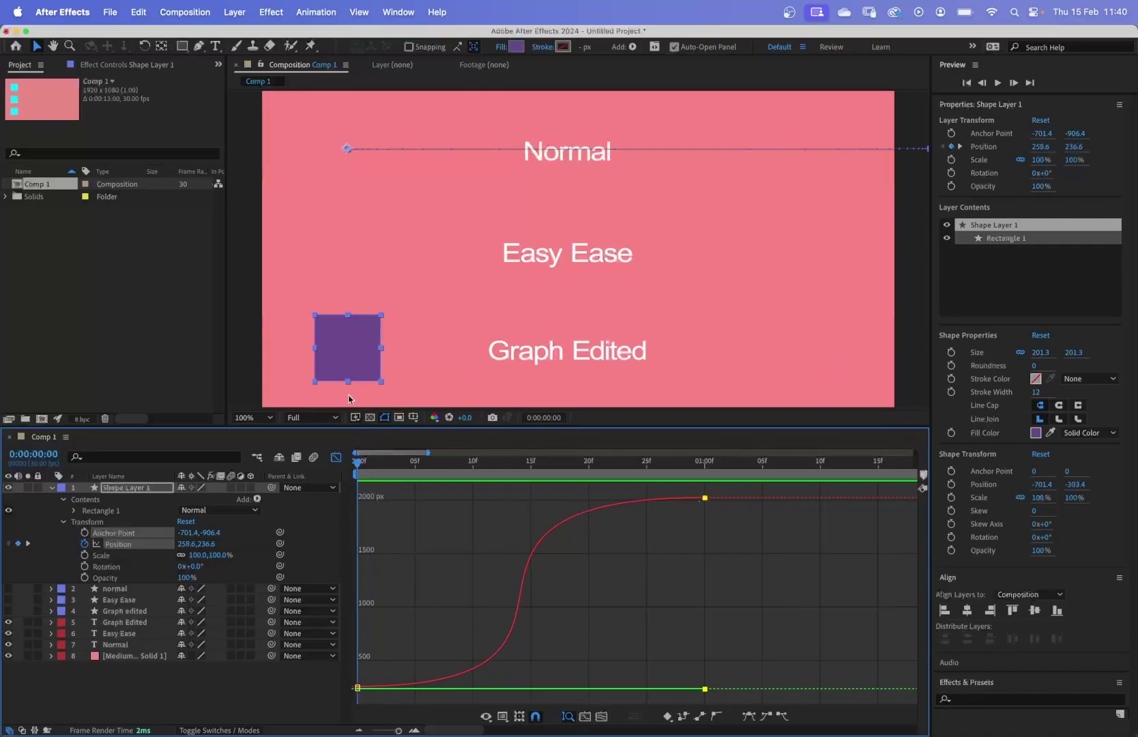
Step: Raise the square vertically to Y -233.4 on the first Position keyframe and preview the diagonal motion against the value graph
{"action": "left_click_drag", "start_coordinate": [354, 352], "coordinate": [373, 195]}
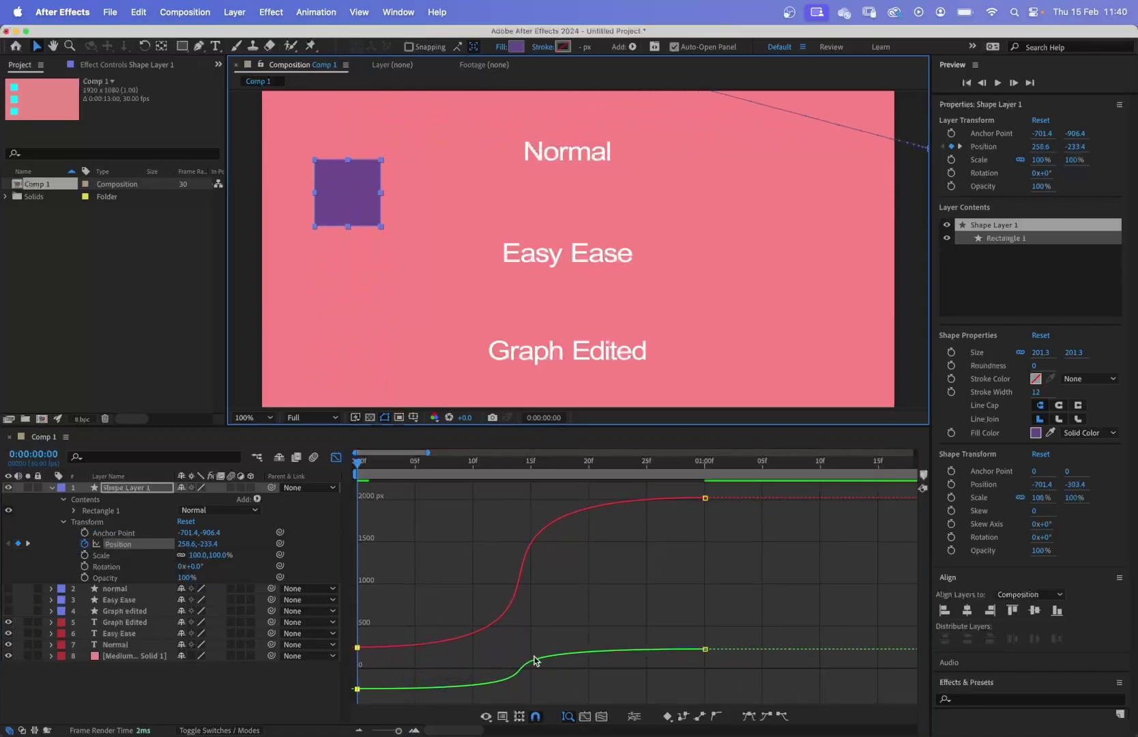
{"action": "left_click_drag", "start_coordinate": [361, 465], "coordinate": [562, 493]}
{"action": "key", "text": "space"}
{"action": "key", "text": "space"}
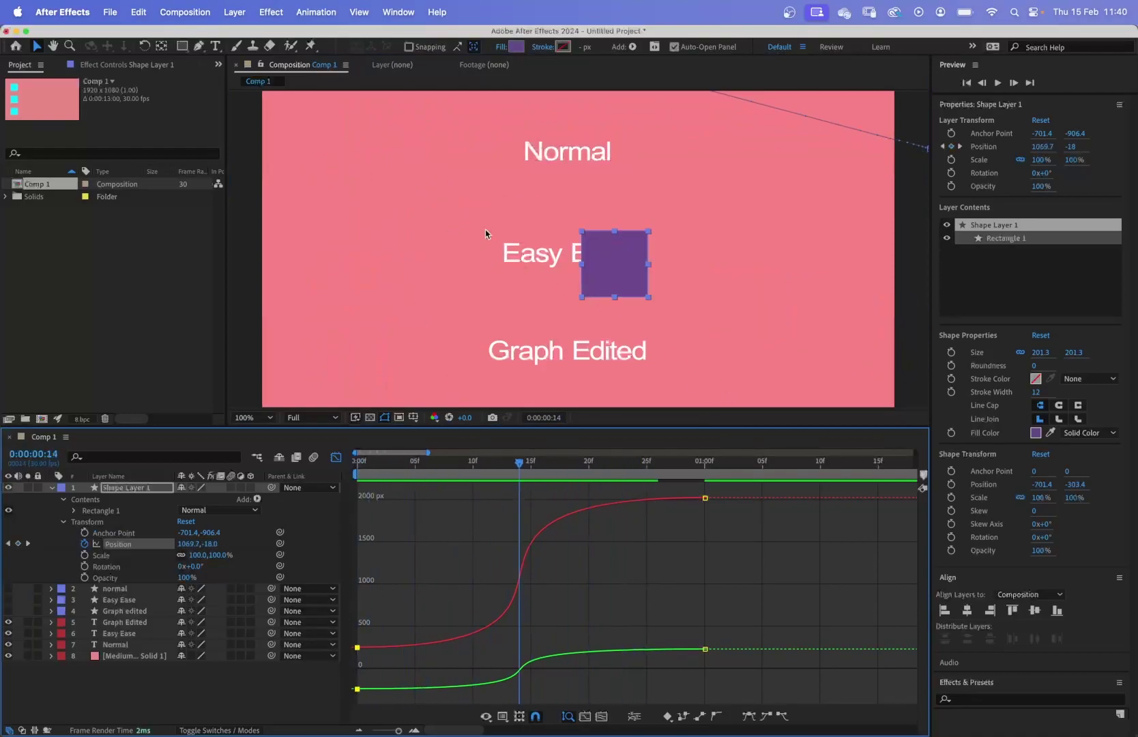
Step: Lower the square on the first Position keyframe to about Y 476.6, set its anchor point Y to -313.4, and preview the motion
{"action": "key", "text": "Home"}
{"action": "left_click_drag", "start_coordinate": [364, 344], "coordinate": [366, 386]}
{"action": "left_click_drag", "start_coordinate": [355, 465], "coordinate": [368, 537]}
{"action": "left_click_drag", "start_coordinate": [208, 608], "coordinate": [443, 560]}
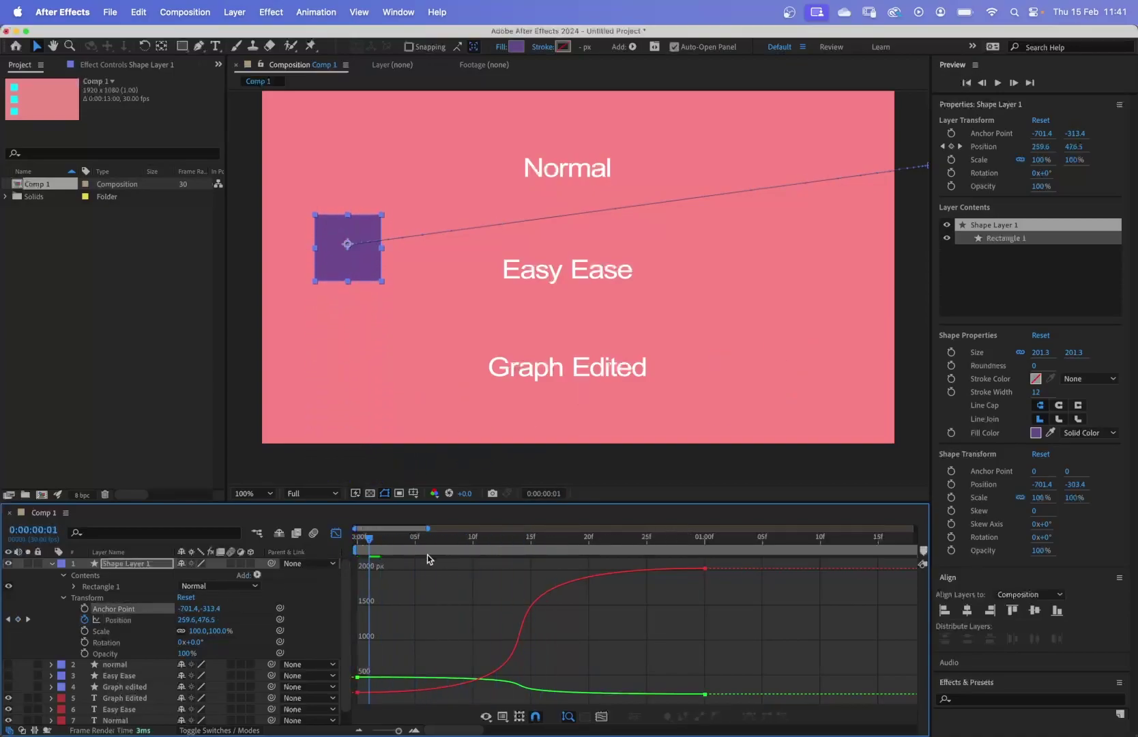
{"action": "key", "text": "space"}
{"action": "key", "text": "space"}
{"action": "mouse_move", "coordinate": [370, 551]}
{"action": "left_mouse_down"}
{"action": "mouse_move", "coordinate": [554, 550]}
{"action": "mouse_move", "coordinate": [356, 542]}
{"action": "left_mouse_up"}
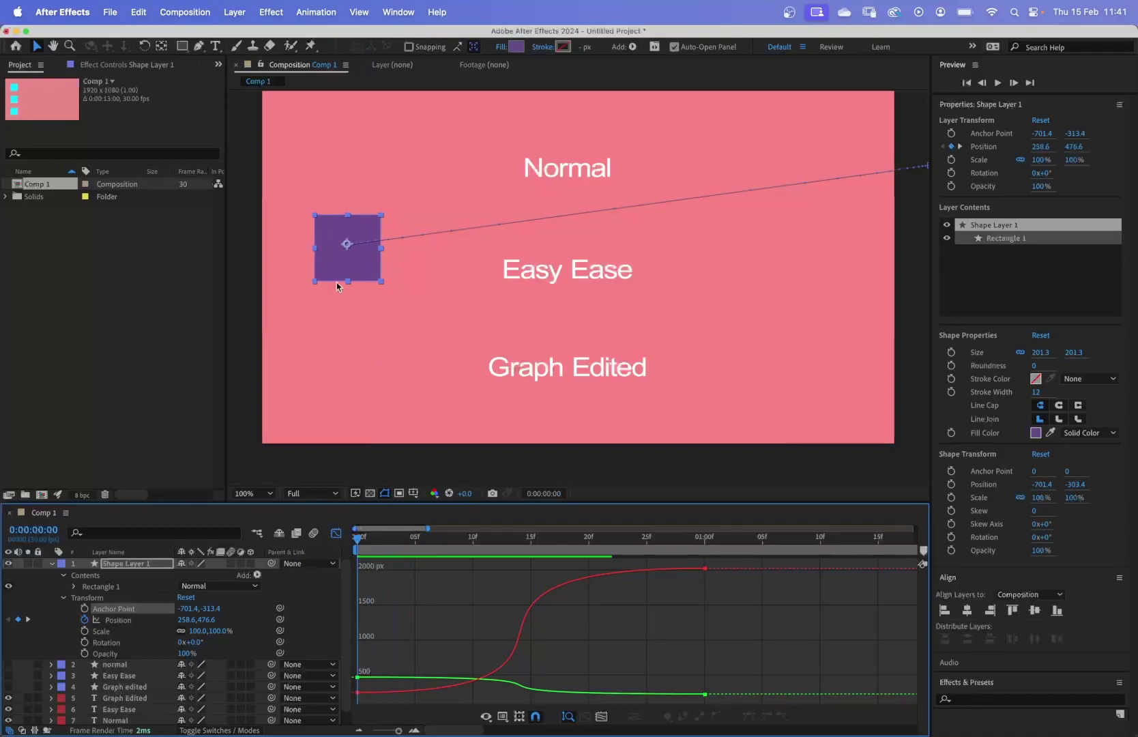
Step: Lower the square to Y 872.6 on the first Position keyframe and scrub the opening frames, returning to the start
{"action": "left_click_drag", "start_coordinate": [360, 269], "coordinate": [359, 401]}
{"action": "left_click_drag", "start_coordinate": [358, 549], "coordinate": [403, 541]}
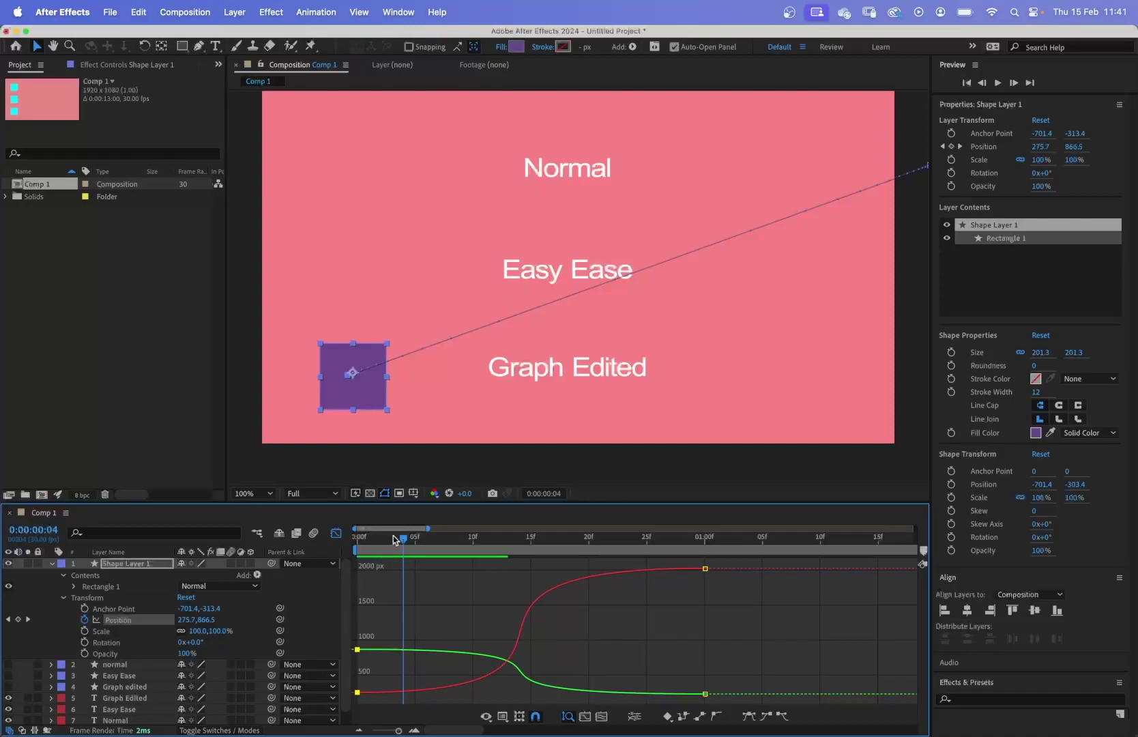
{"action": "key", "text": "Home"}
Step: Show the layer keyframes and convert both Position keyframes from eased to linear
{"action": "key", "text": "shift+F3"}
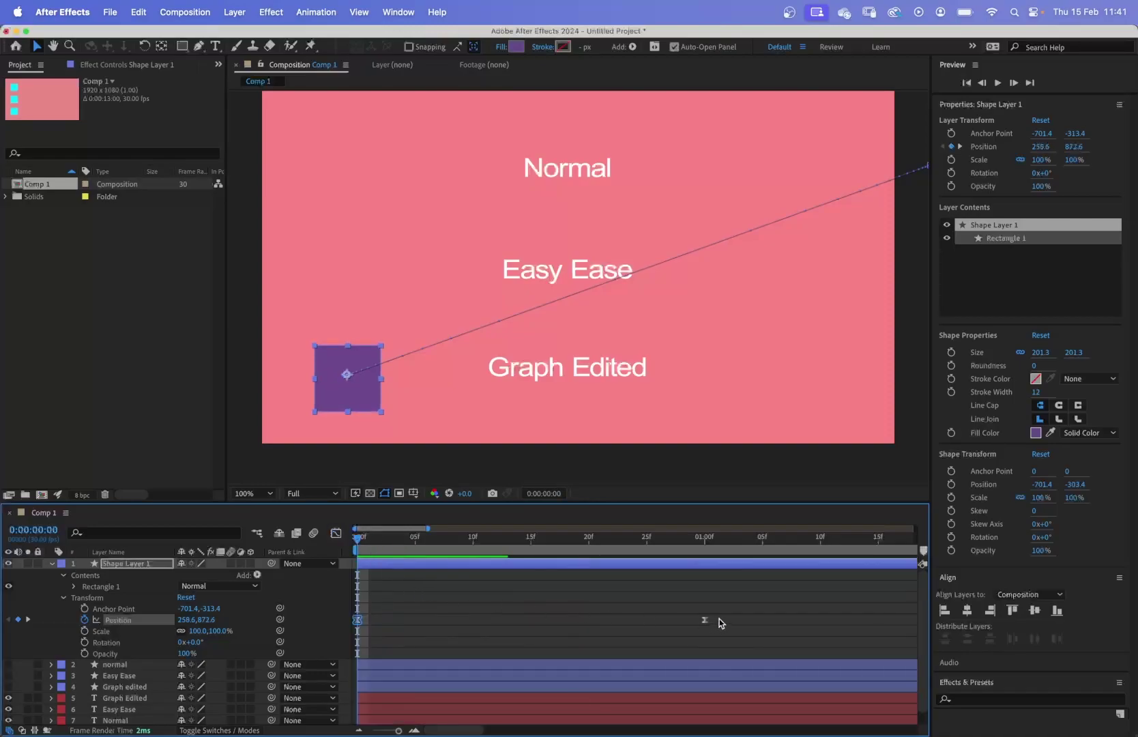
{"action": "left_click_drag", "start_coordinate": [725, 610], "coordinate": [374, 650]}
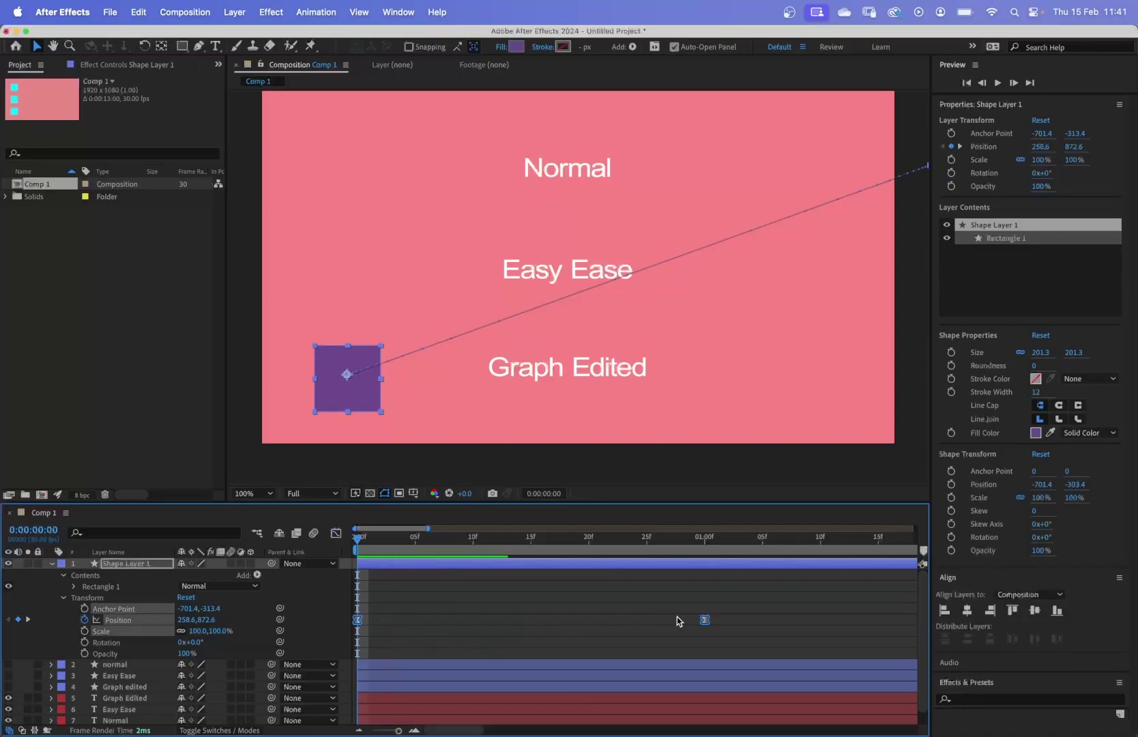
{"action": "right_click", "coordinate": [711, 624]}
{"action": "left_click", "coordinate": [709, 625]}
{"action": "left_click", "coordinate": [705, 622], "text": "super"}
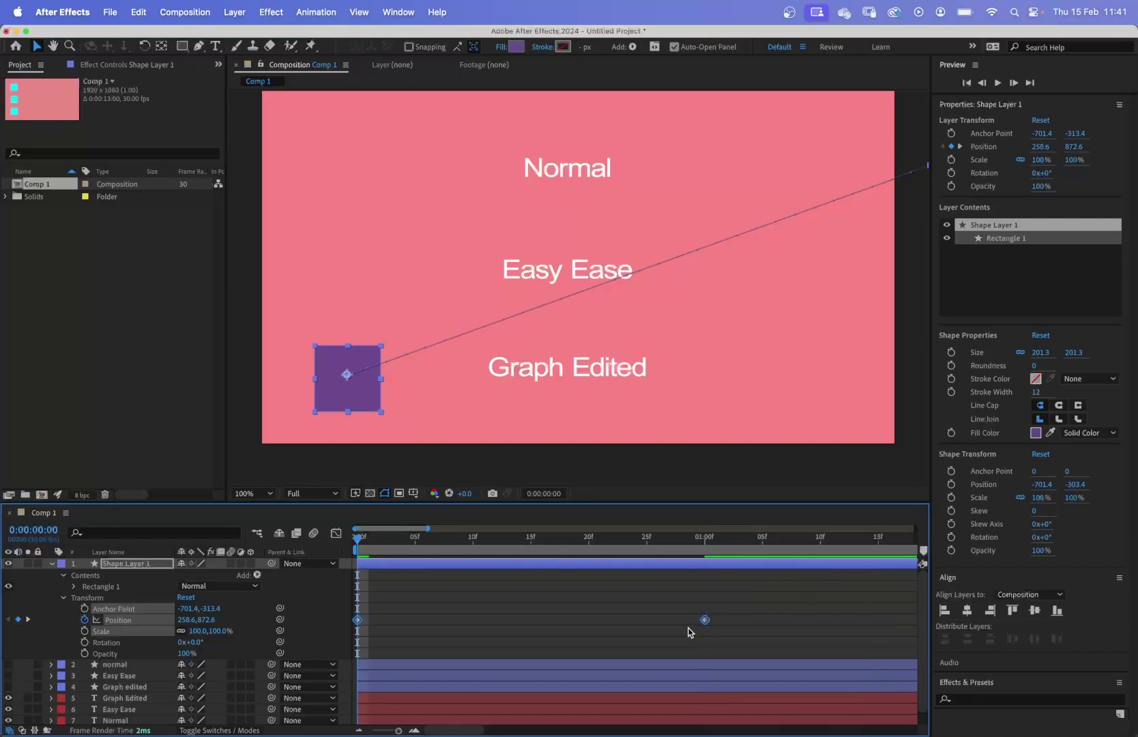
Step: Show the value graph of the linear keyframes and preview the square's diagonal motion from the first frame
{"action": "left_click", "coordinate": [336, 533]}
{"action": "mouse_move", "coordinate": [360, 544]}
{"action": "left_mouse_down"}
{"action": "mouse_move", "coordinate": [716, 545]}
{"action": "mouse_move", "coordinate": [394, 544]}
{"action": "mouse_move", "coordinate": [568, 556]}
{"action": "mouse_move", "coordinate": [693, 553]}
{"action": "mouse_move", "coordinate": [356, 545]}
{"action": "left_mouse_up"}
{"action": "key", "text": "space"}
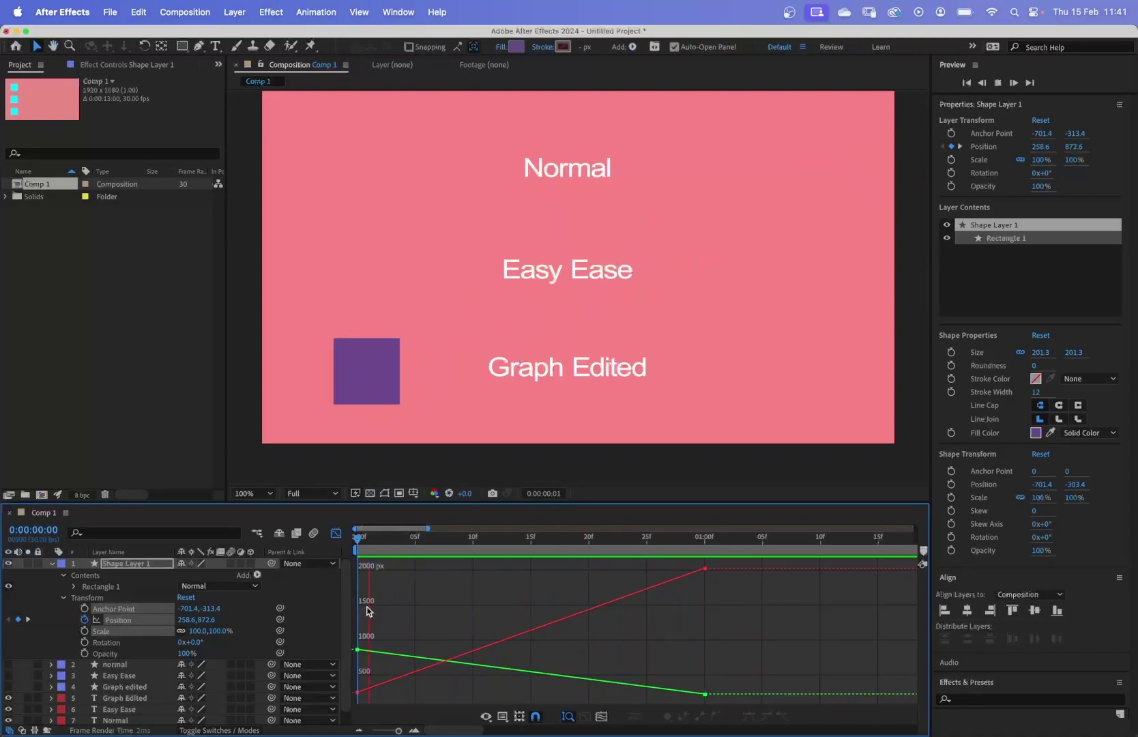
{"action": "key", "text": "space"}
{"action": "left_click_drag", "start_coordinate": [531, 548], "coordinate": [350, 550]}
Step: Close the Graph Editor, hide Shape Layer 1, show the normal, Easy Ease and Graph edited square layers, and preview the comparison
{"action": "left_click", "coordinate": [336, 532]}
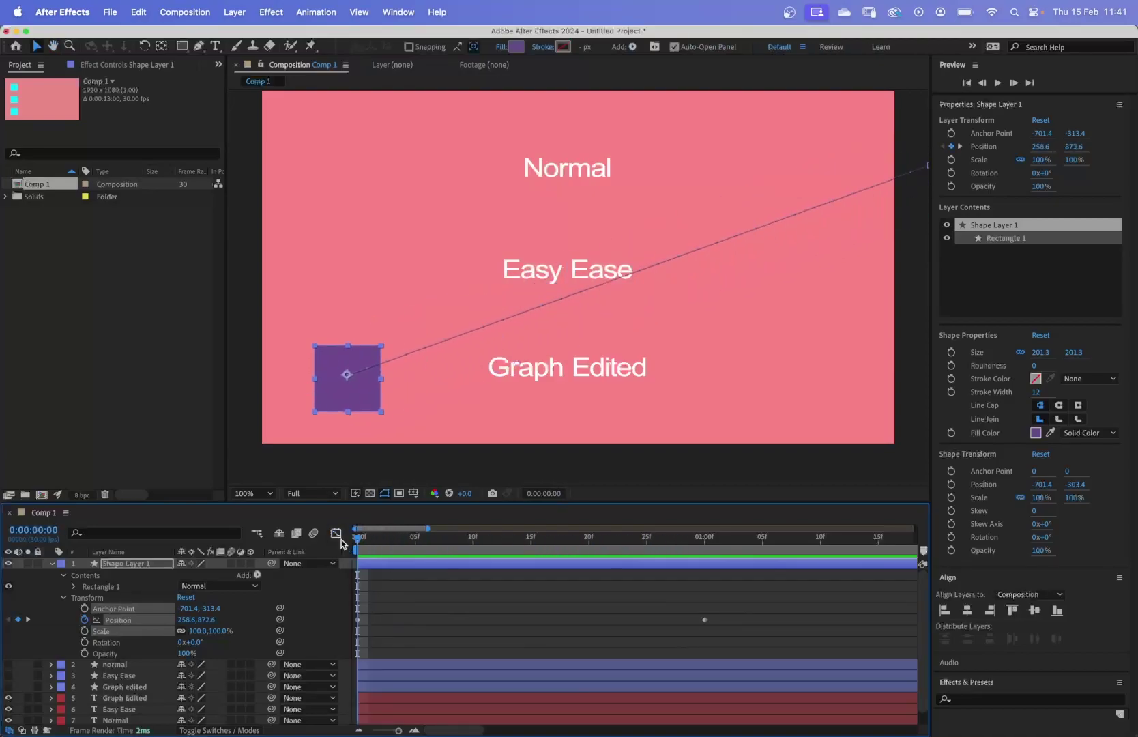
{"action": "left_click_drag", "start_coordinate": [410, 505], "coordinate": [424, 377]}
{"action": "left_click", "coordinate": [53, 439]}
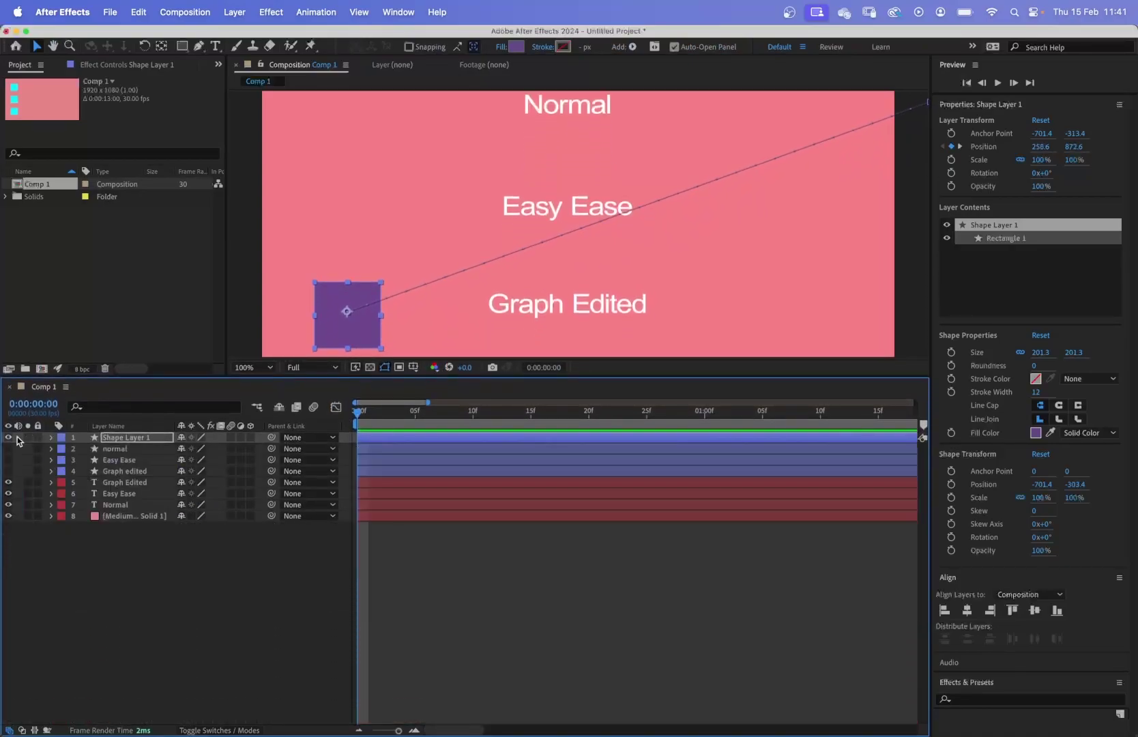
{"action": "left_click", "coordinate": [8, 437]}
{"action": "left_click_drag", "start_coordinate": [8, 448], "coordinate": [8, 471]}
{"action": "left_click_drag", "start_coordinate": [454, 375], "coordinate": [440, 535]}
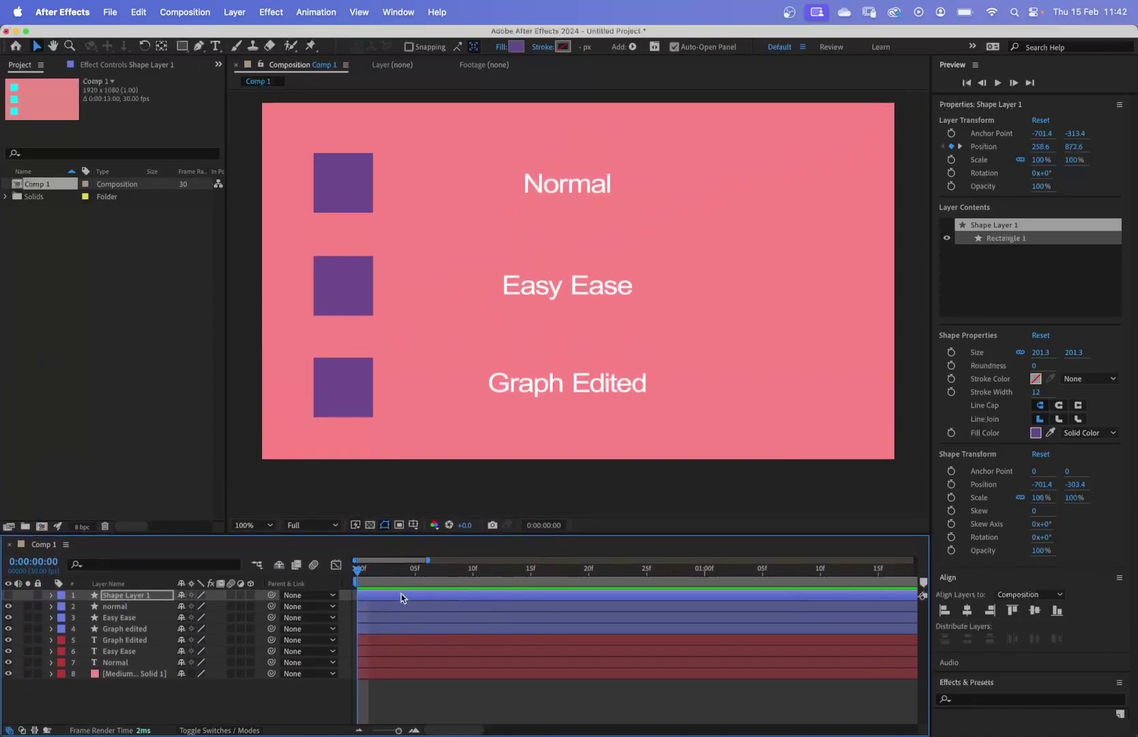
{"action": "key", "text": "space"}
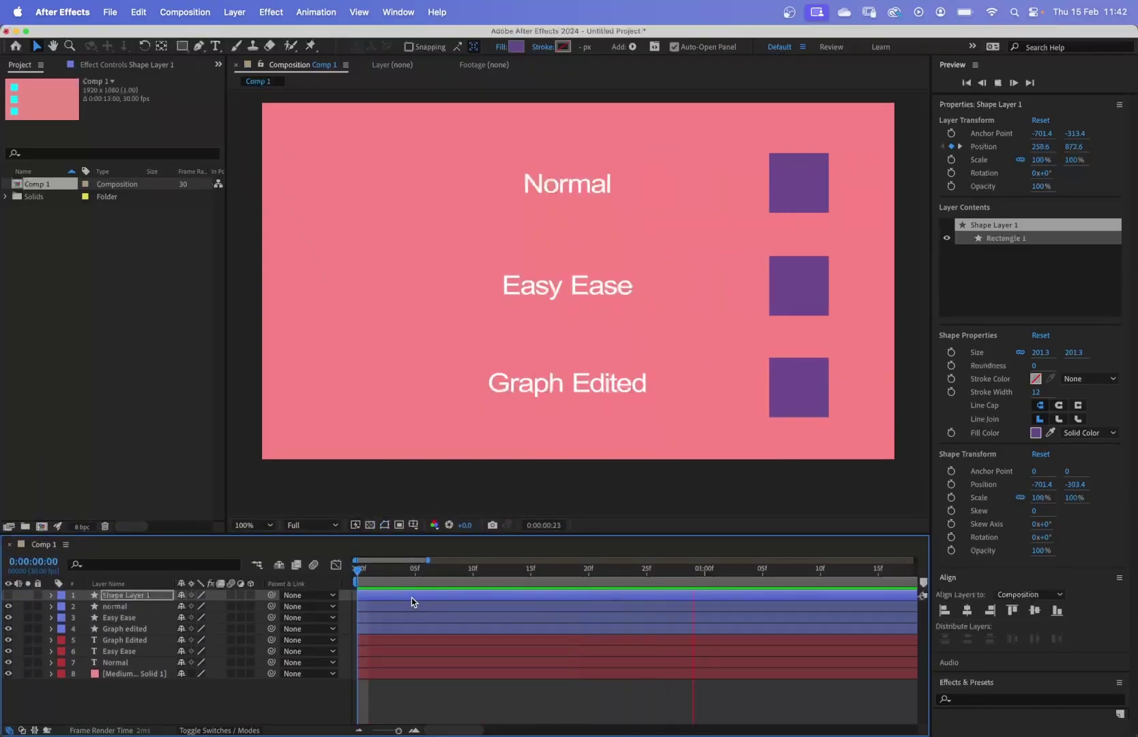